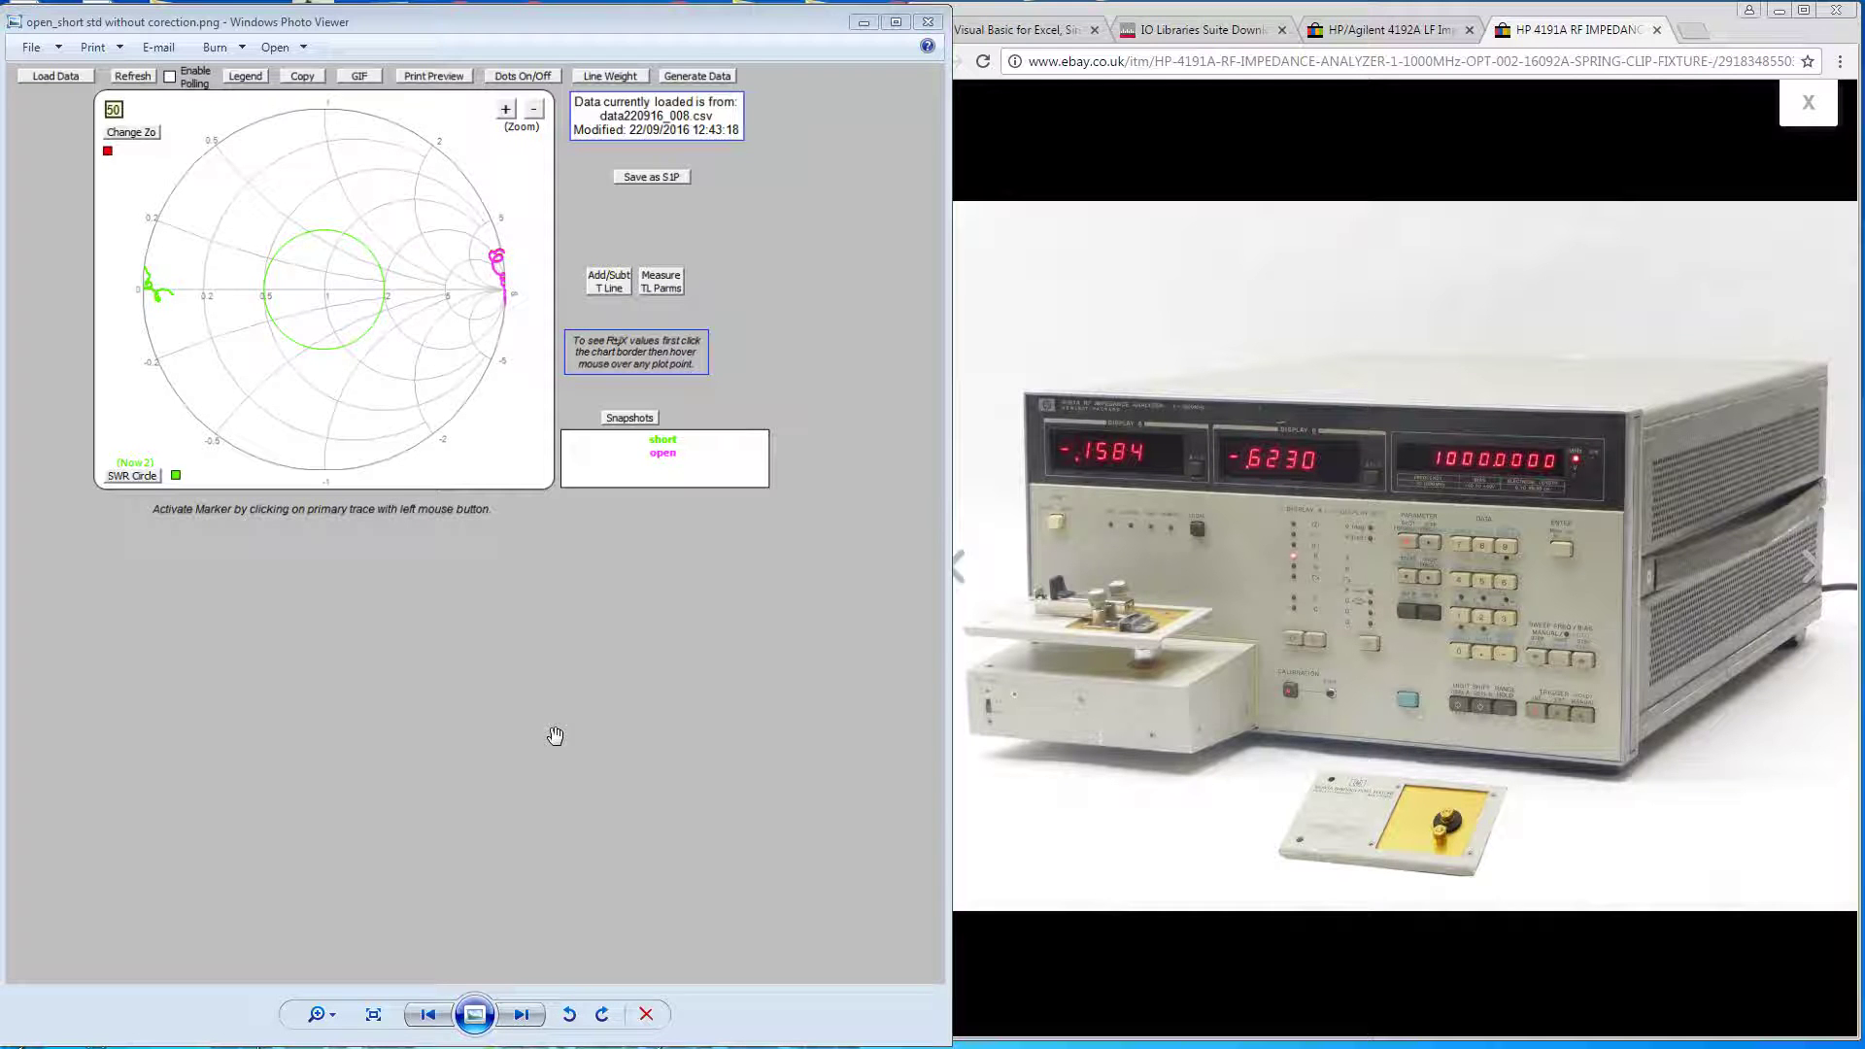
Close the photo viewer screenshot and bring the Excel workbook back to the front
{"action": "left_click", "coordinate": [865, 44]}
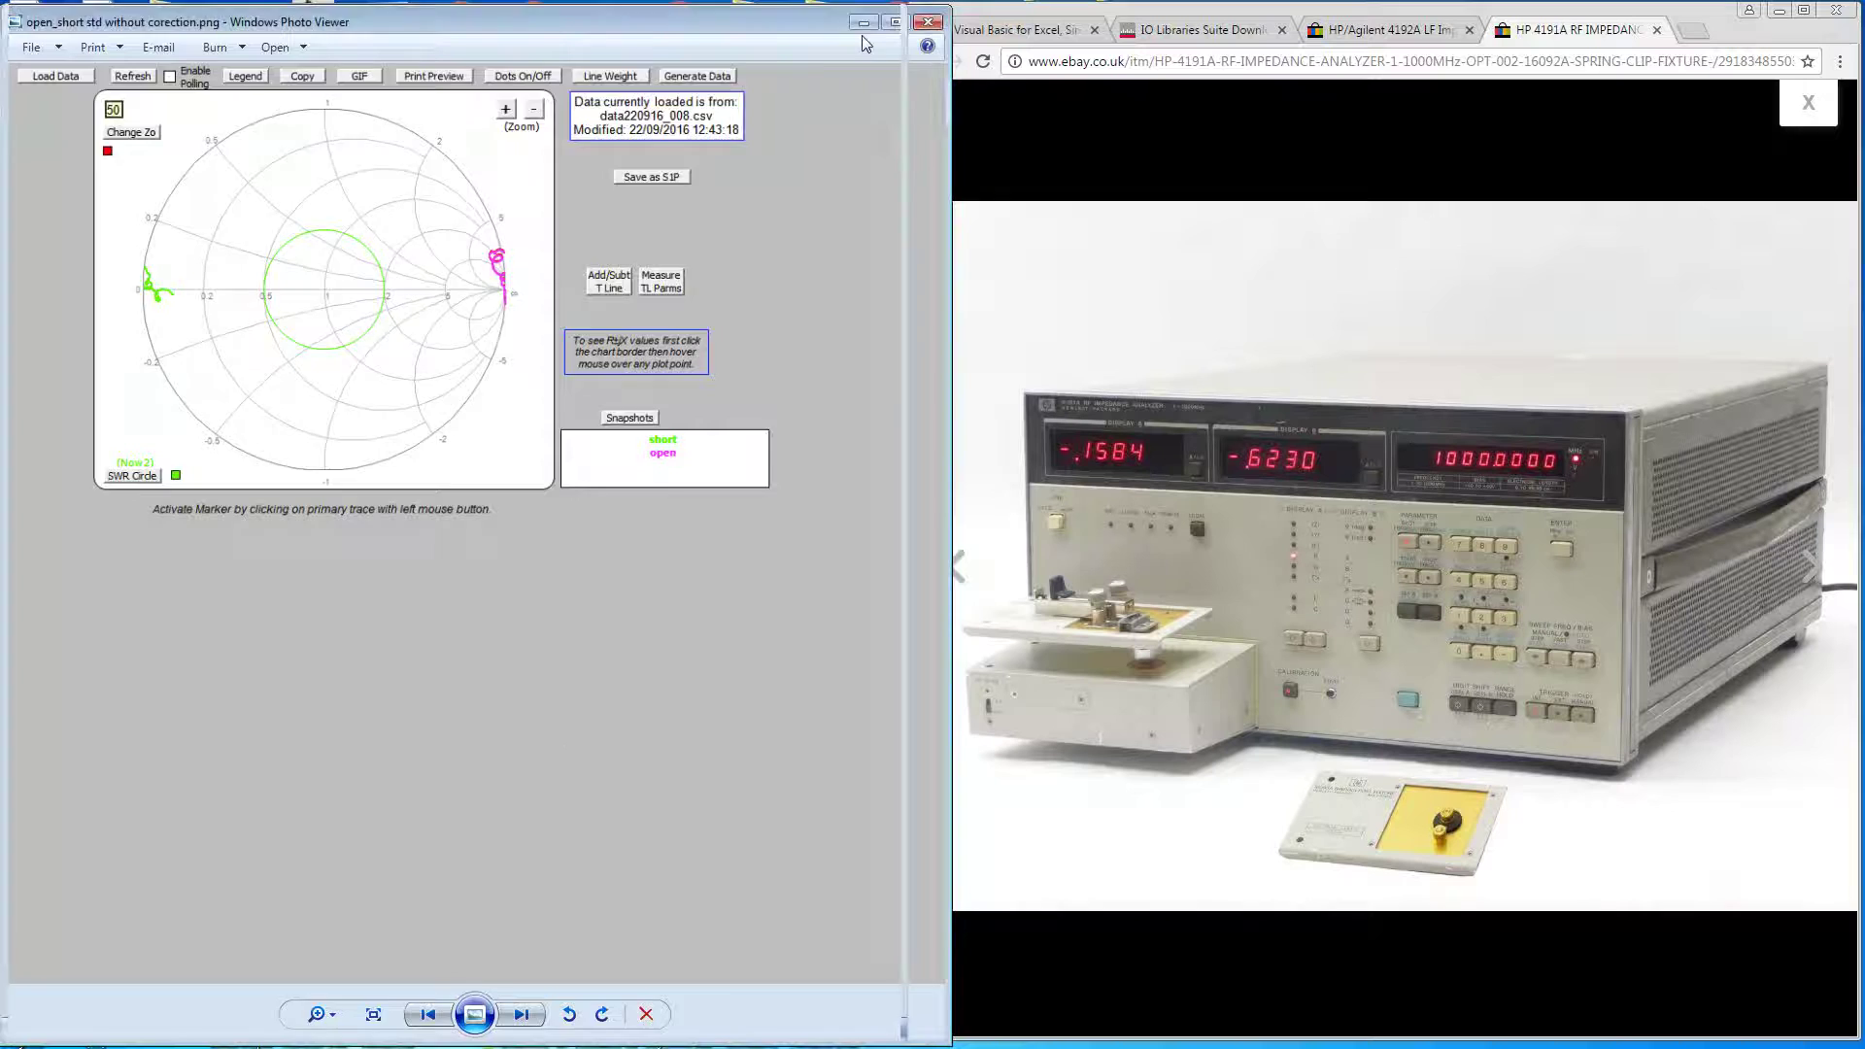
{"action": "left_click", "coordinate": [863, 21]}
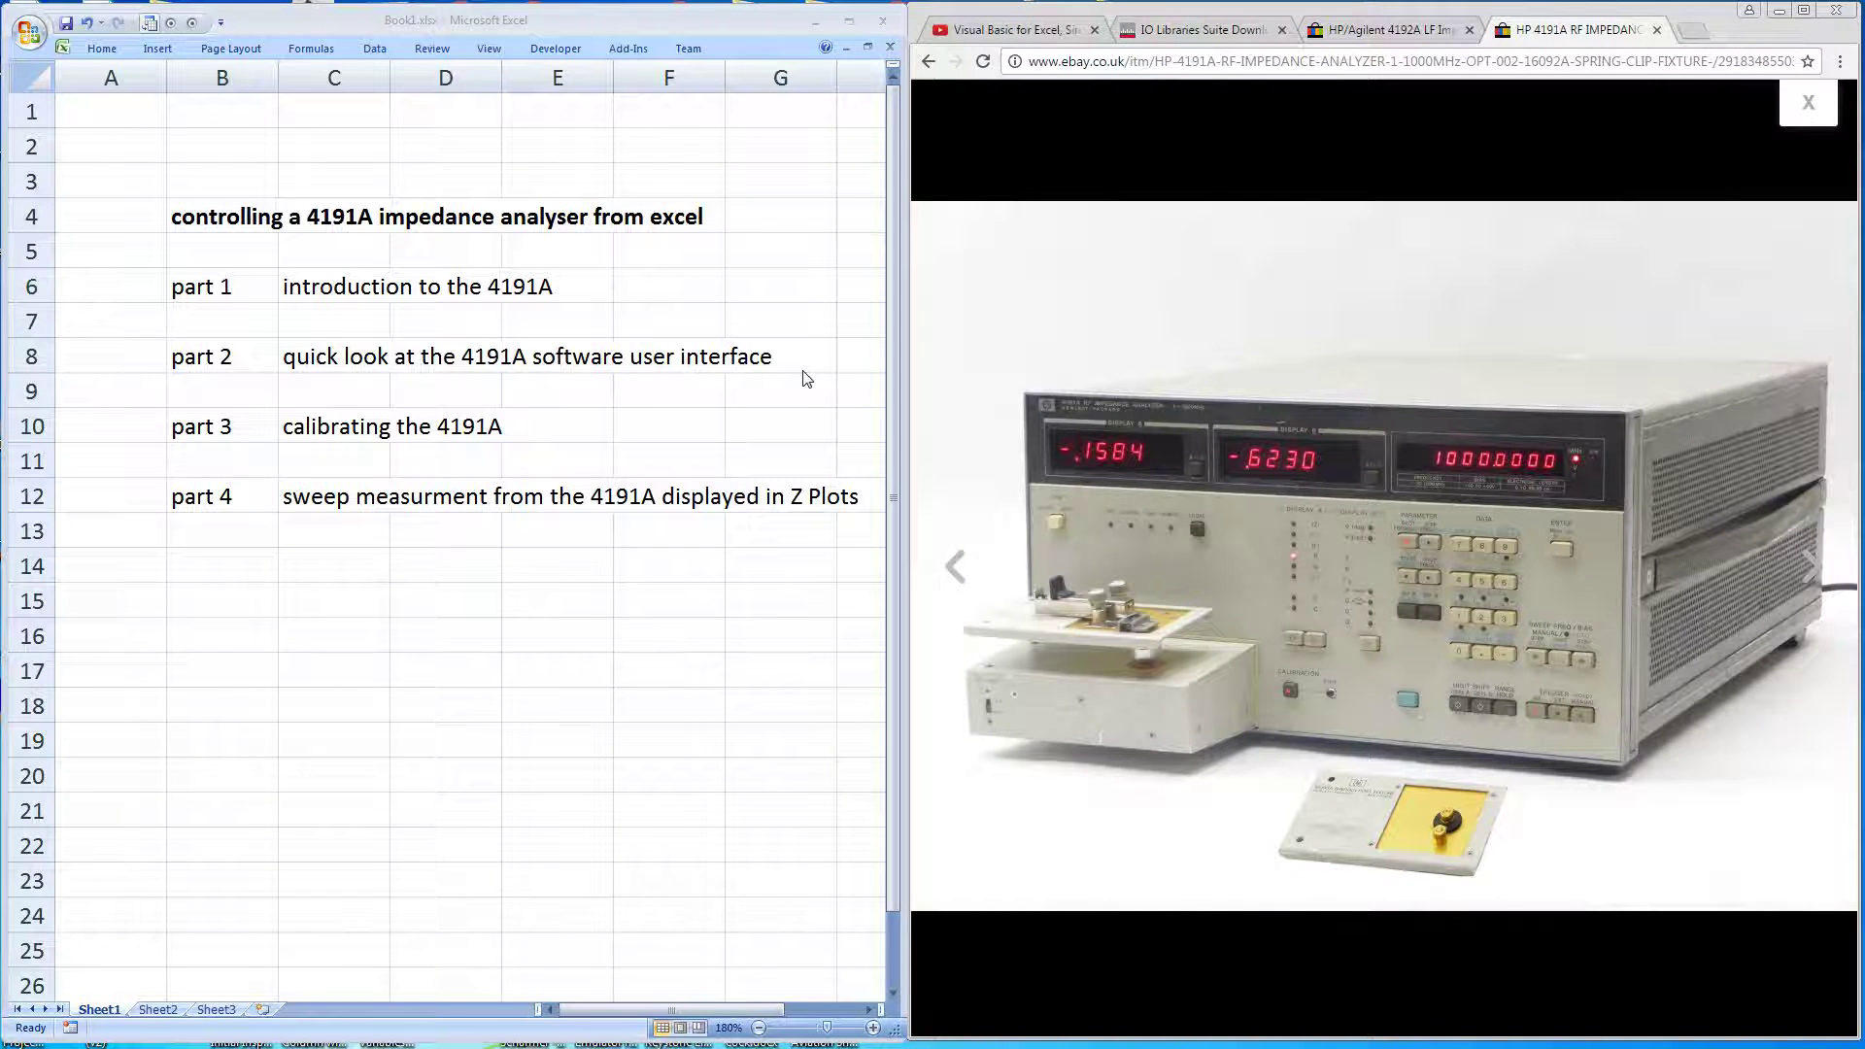
{"action": "left_click", "coordinate": [680, 20]}
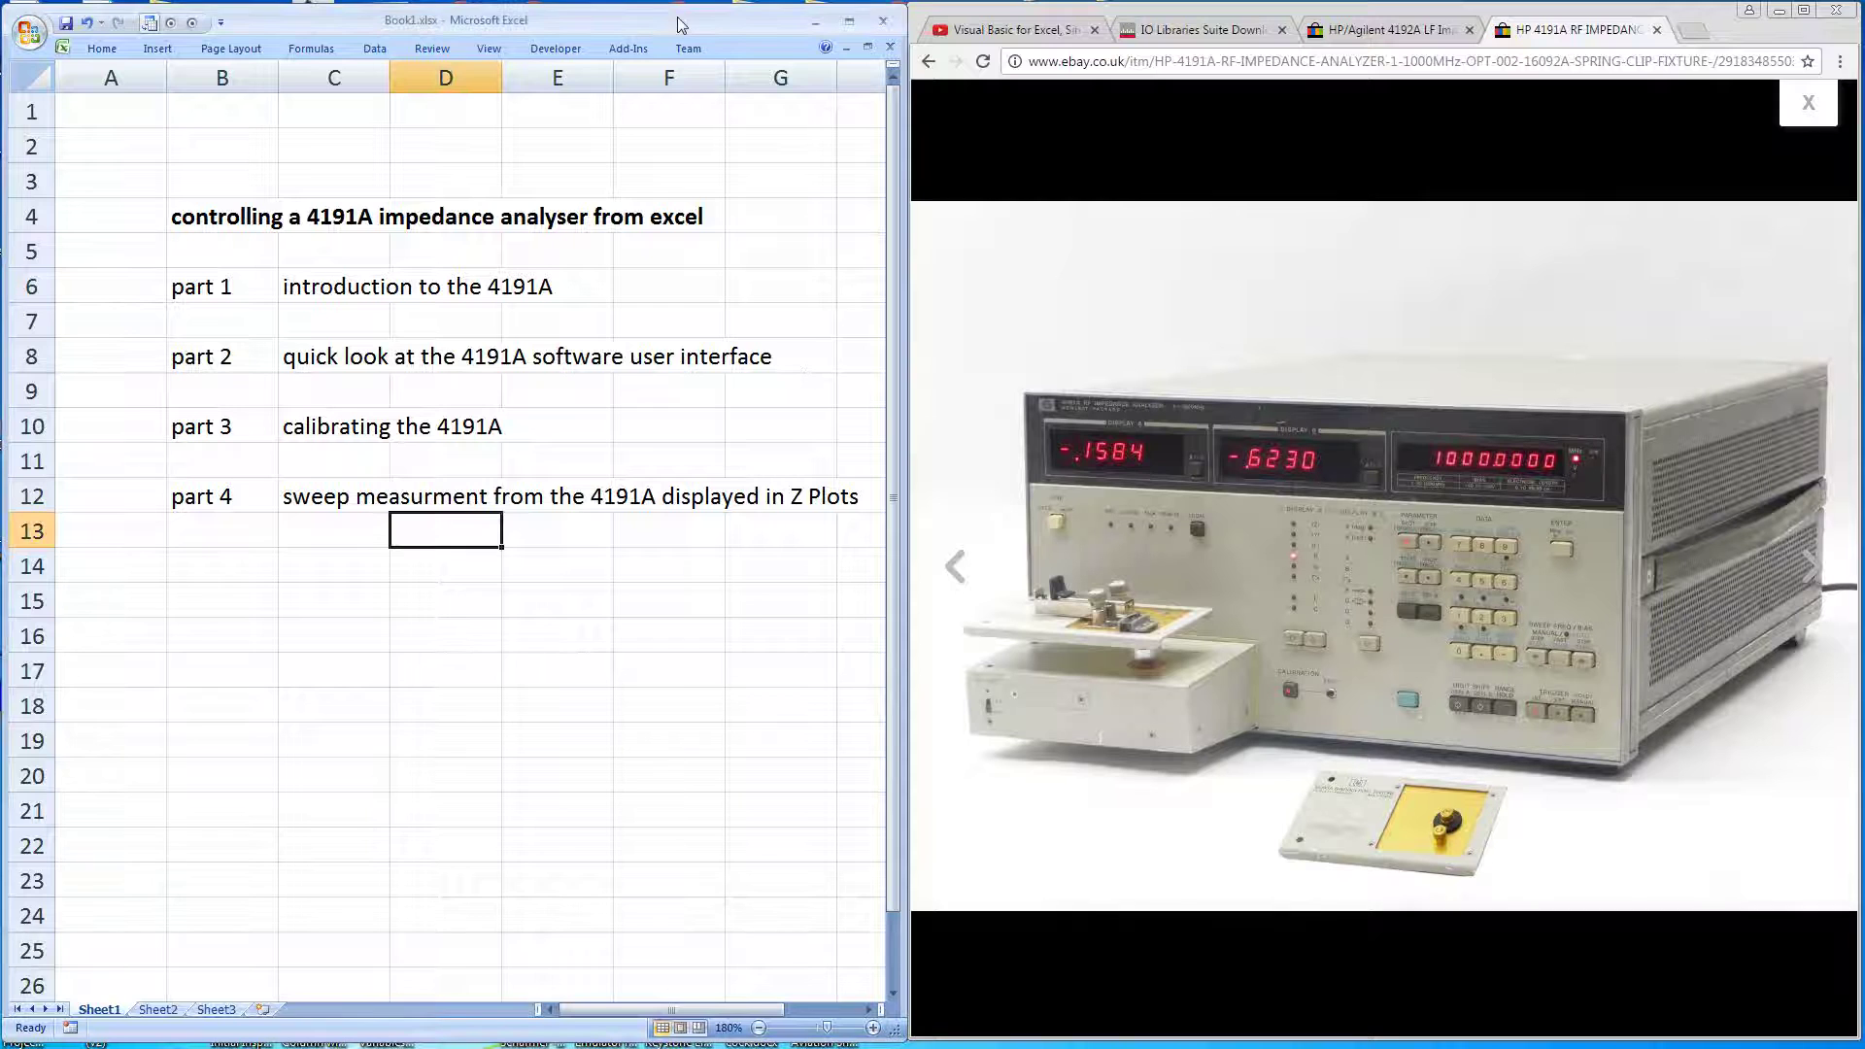
Show and hide the Developer tab, then bring up the Customize Quick Access Toolbar menu
{"action": "left_click", "coordinate": [553, 48]}
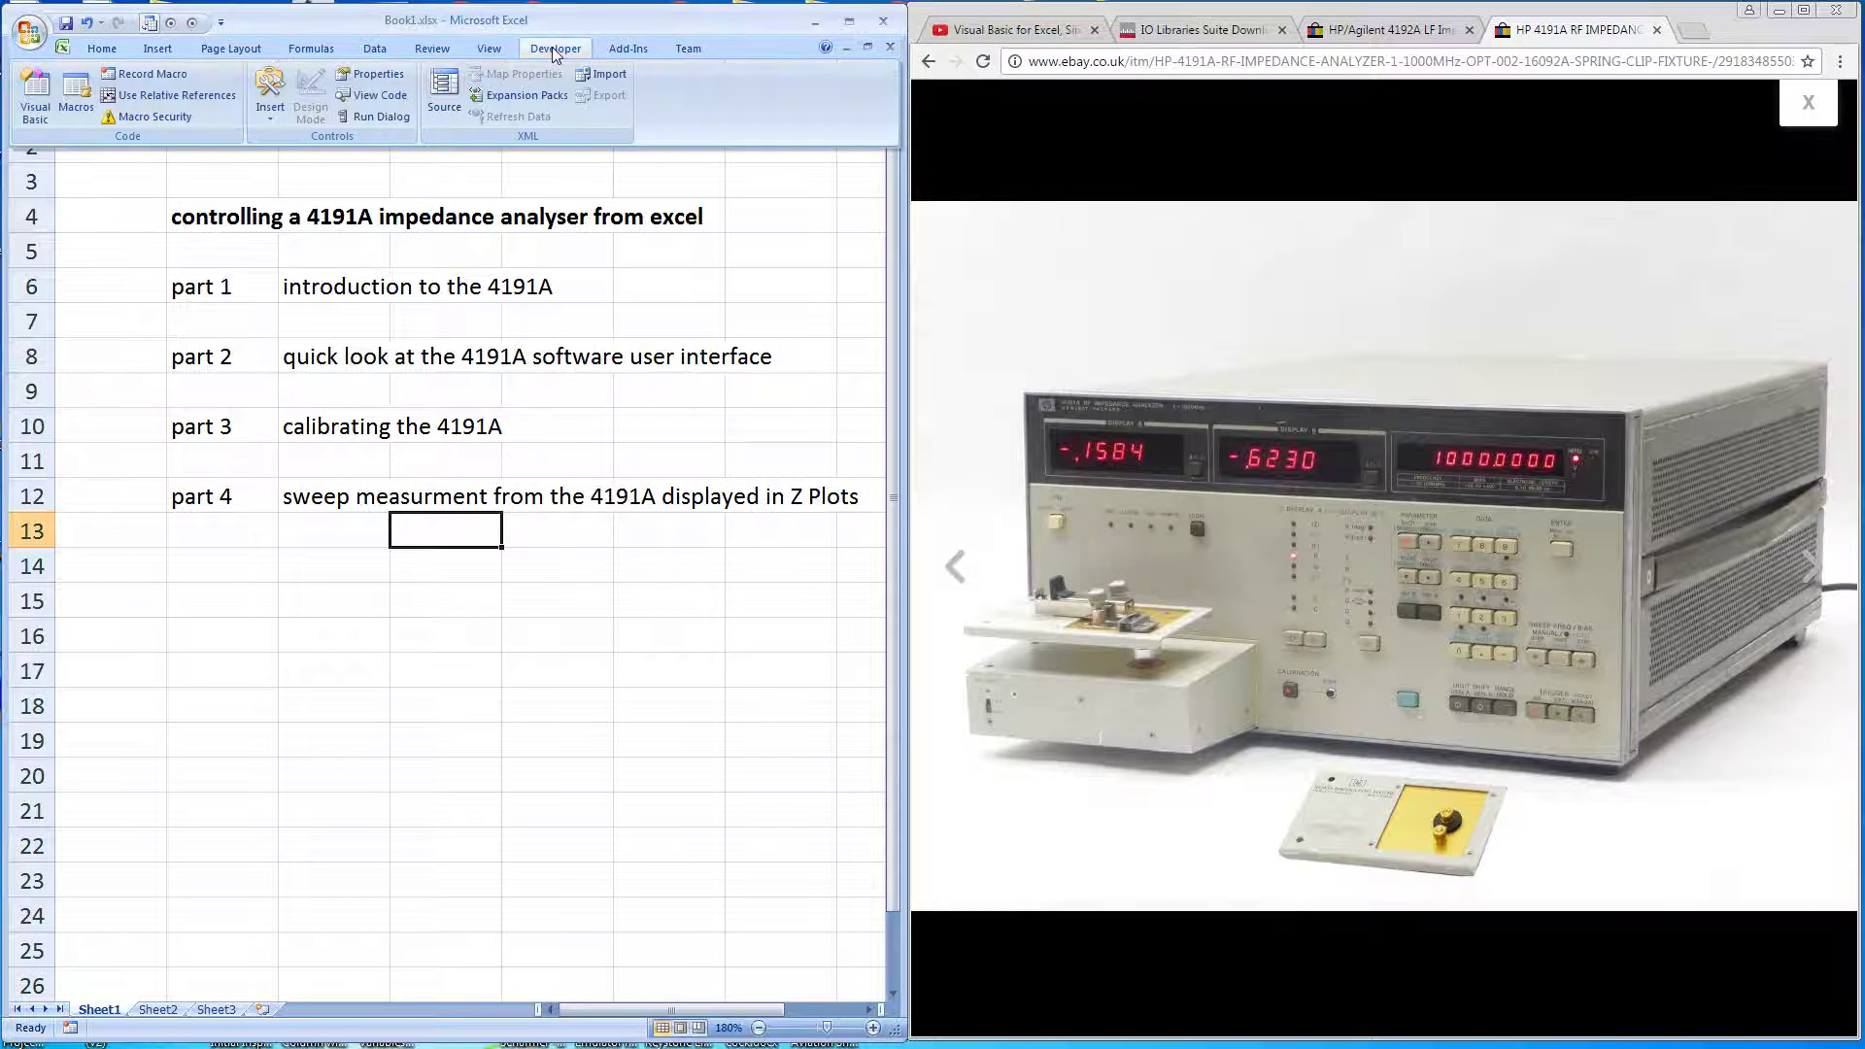
{"action": "left_click", "coordinate": [554, 51]}
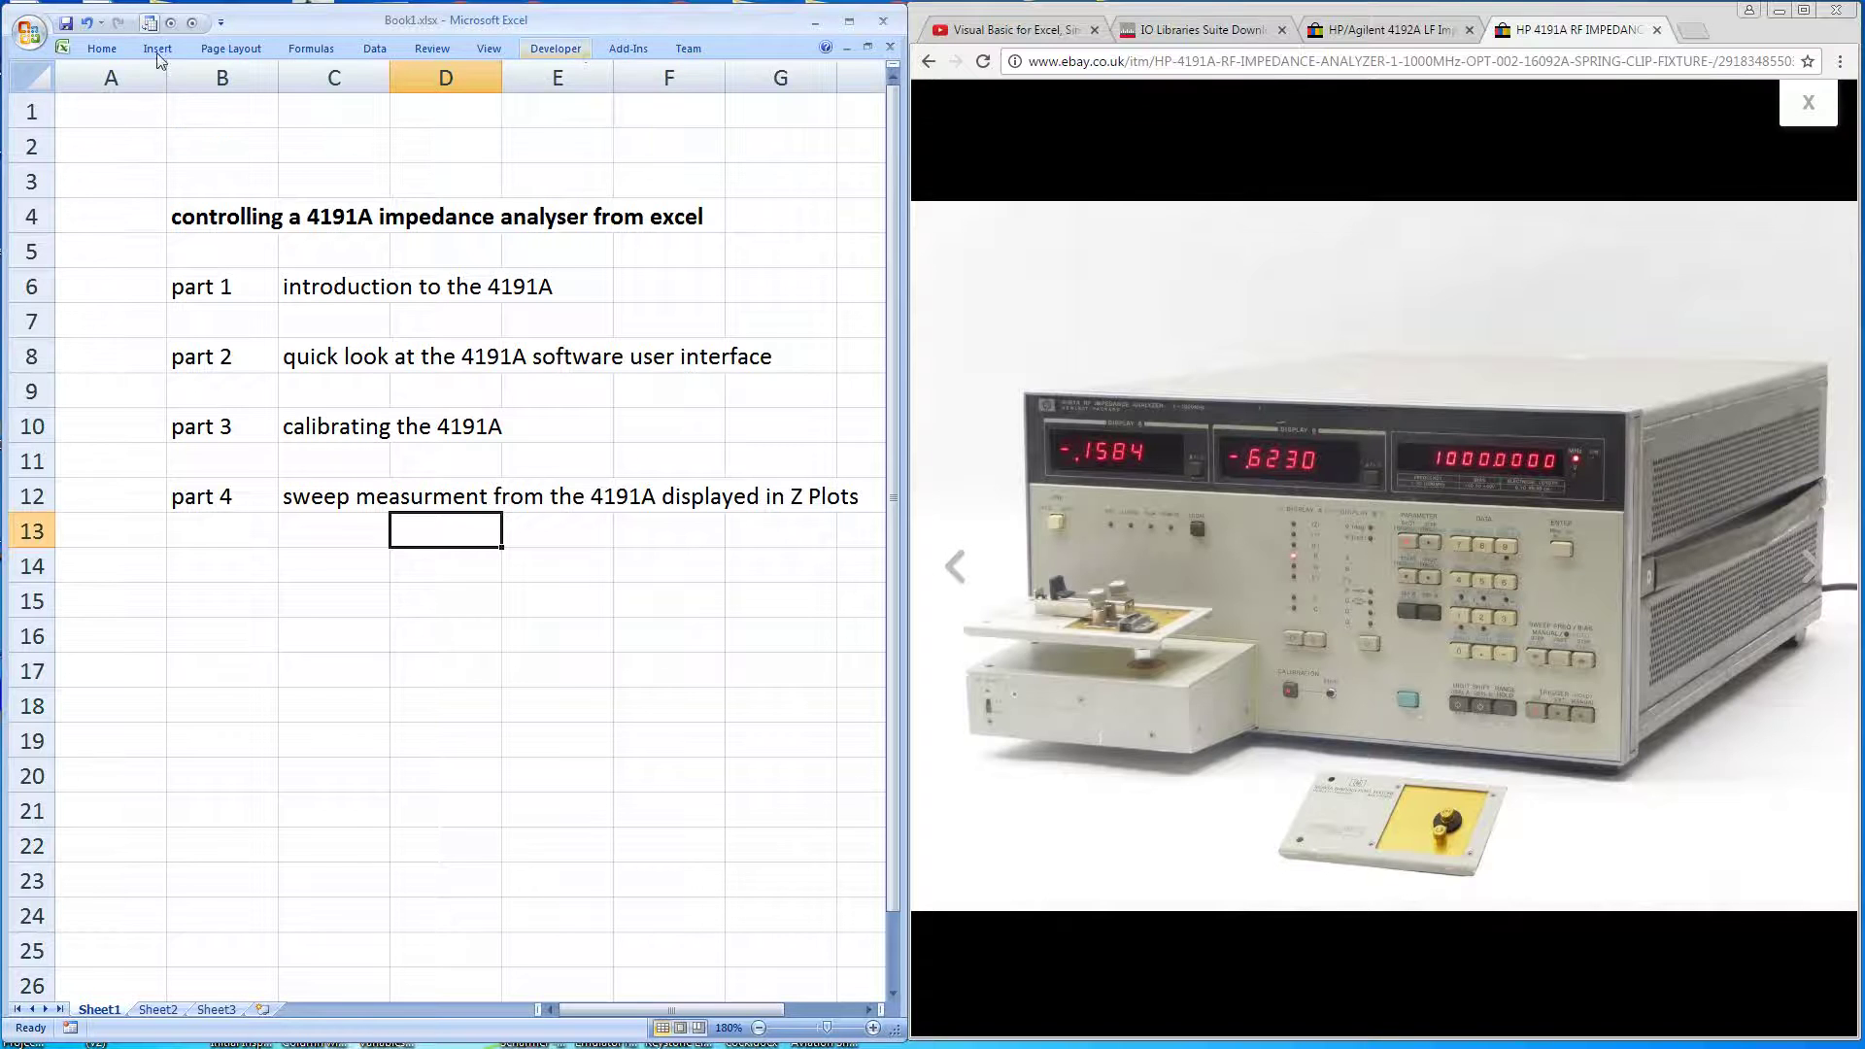
{"action": "left_click", "coordinate": [221, 23]}
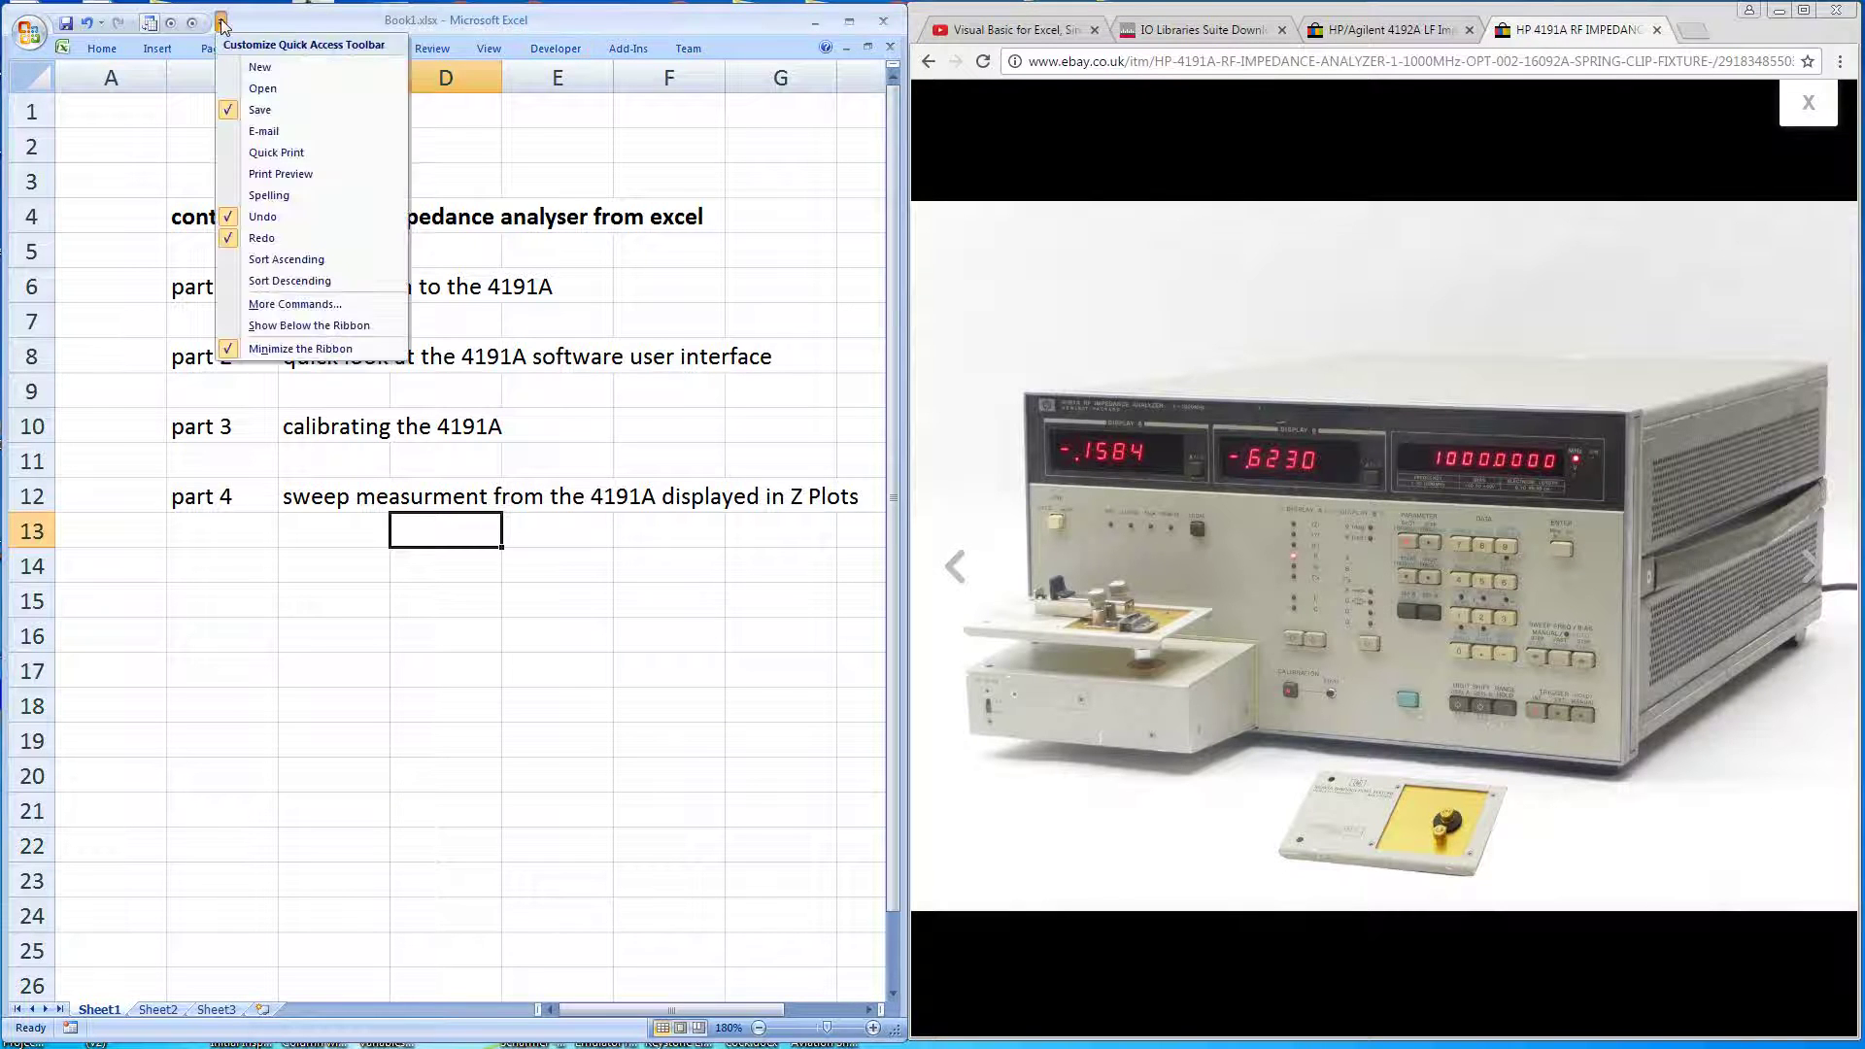
{"action": "left_click", "coordinate": [295, 306]}
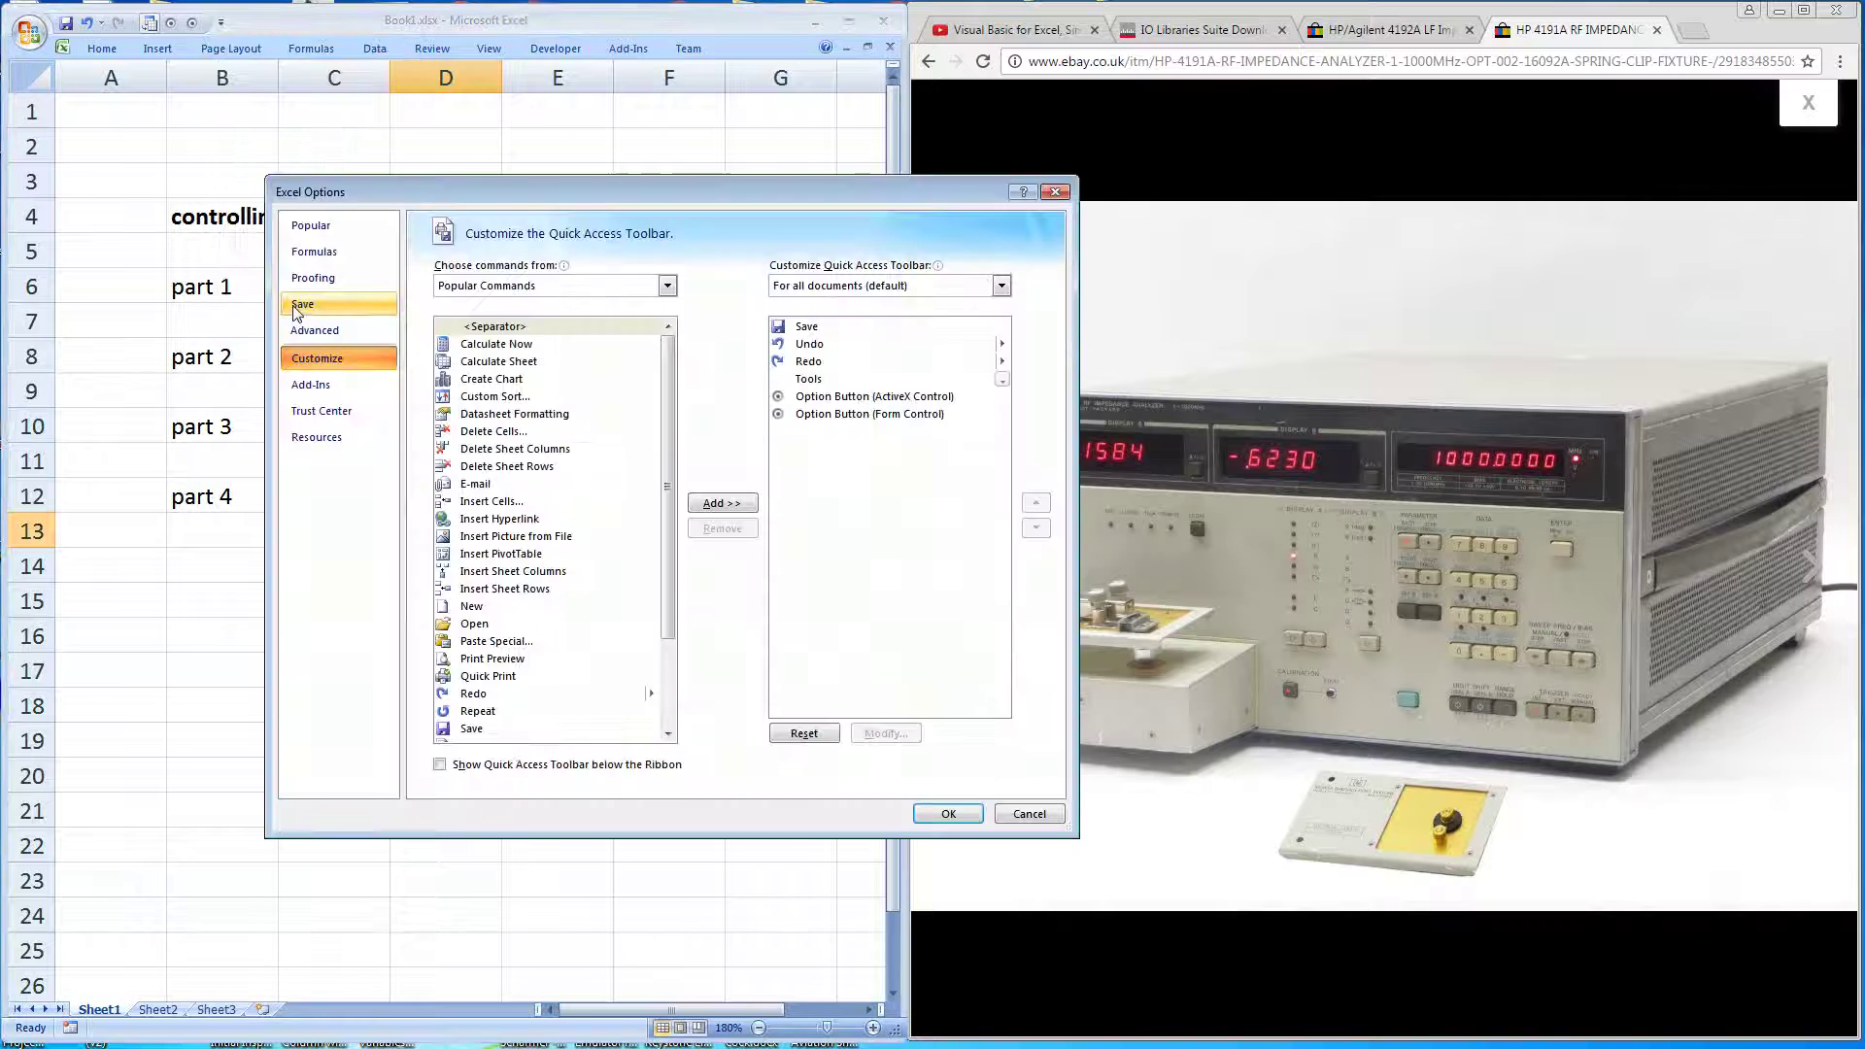
{"action": "left_click", "coordinate": [331, 231]}
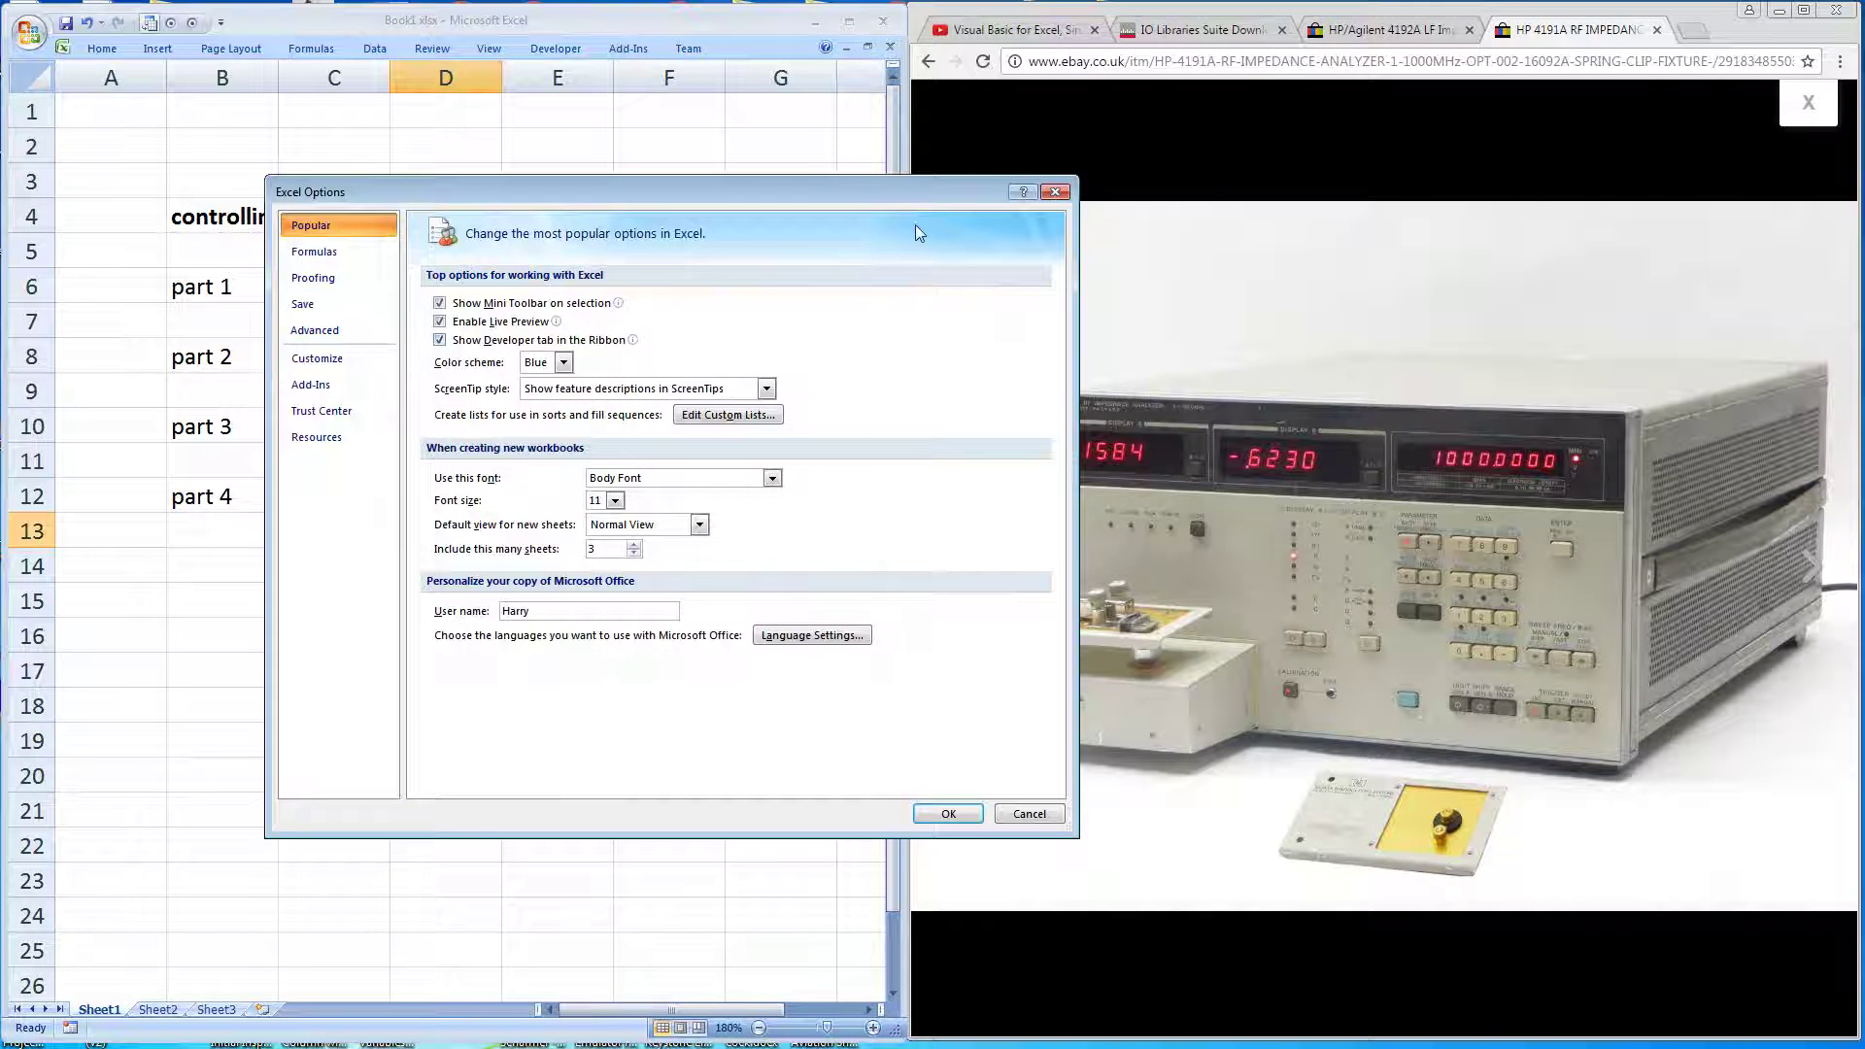
{"action": "left_click", "coordinate": [1057, 191]}
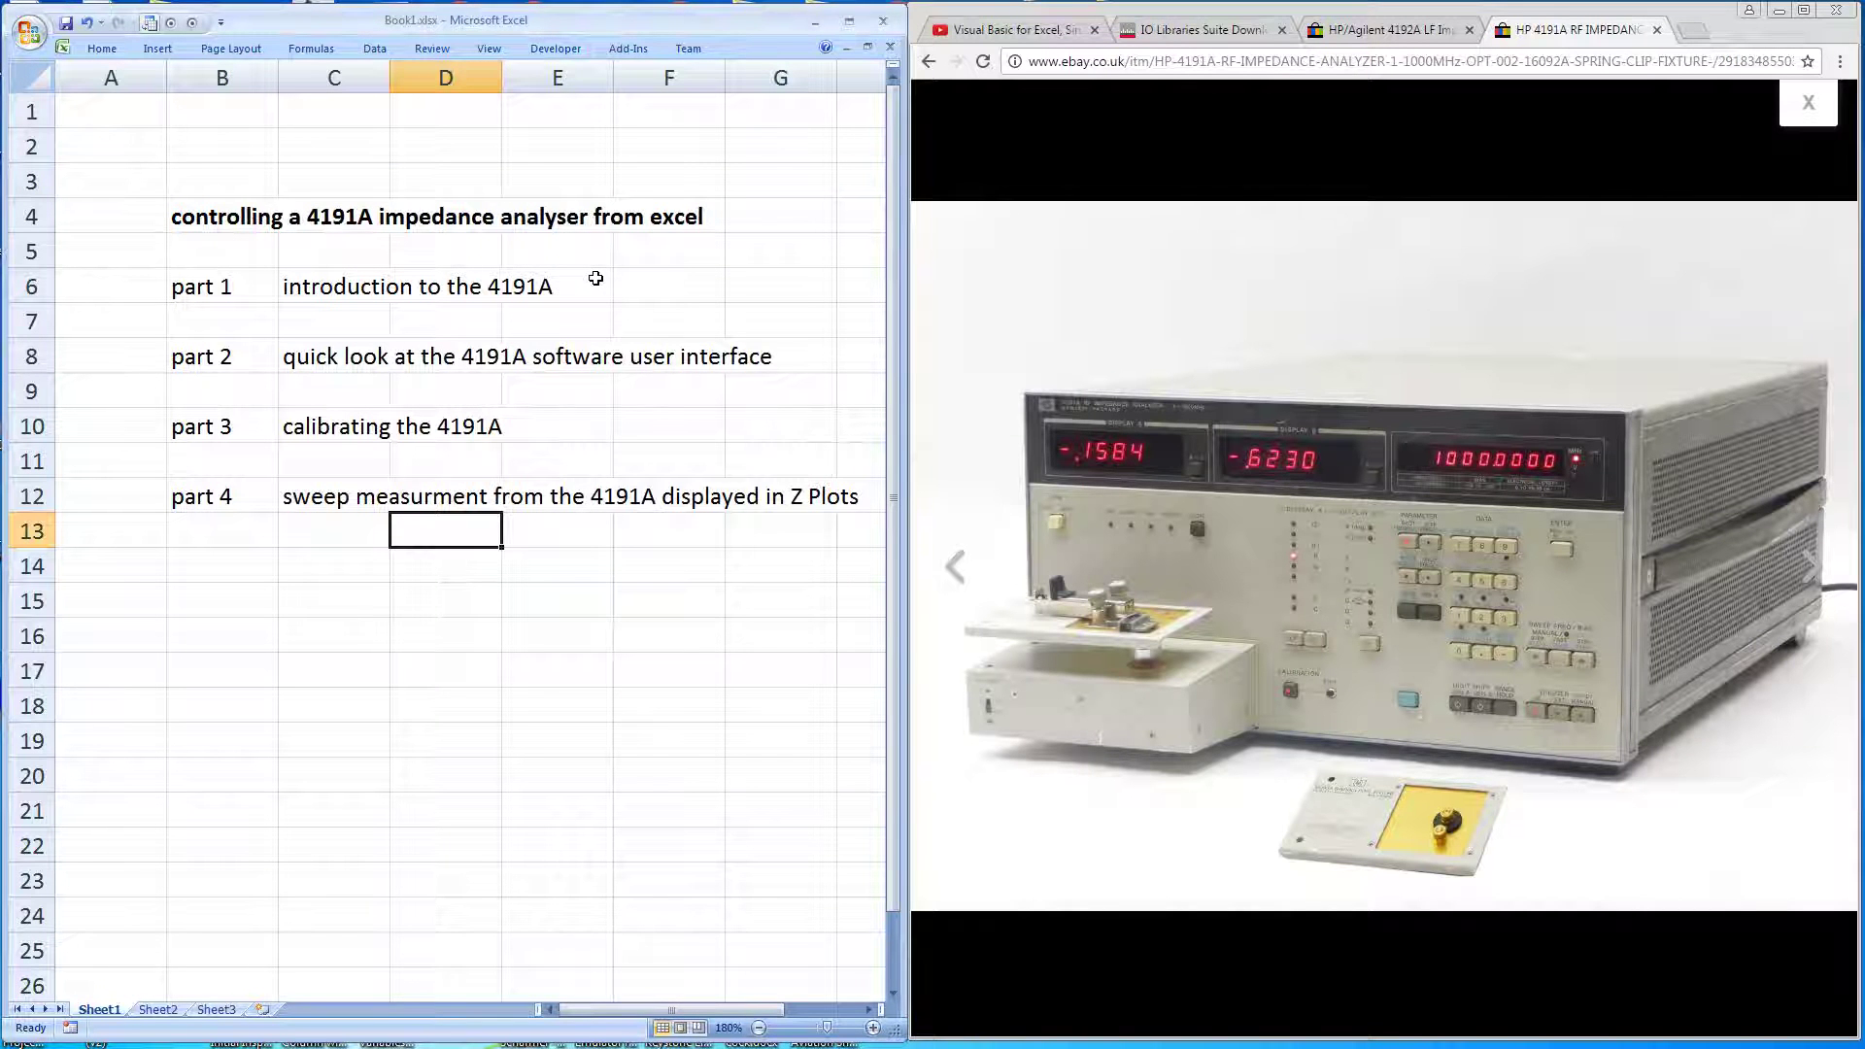
Launch the Visual Basic editor from Developer, showing Sheet1's Option Explicit module, and open Tools
{"action": "left_click", "coordinate": [554, 49]}
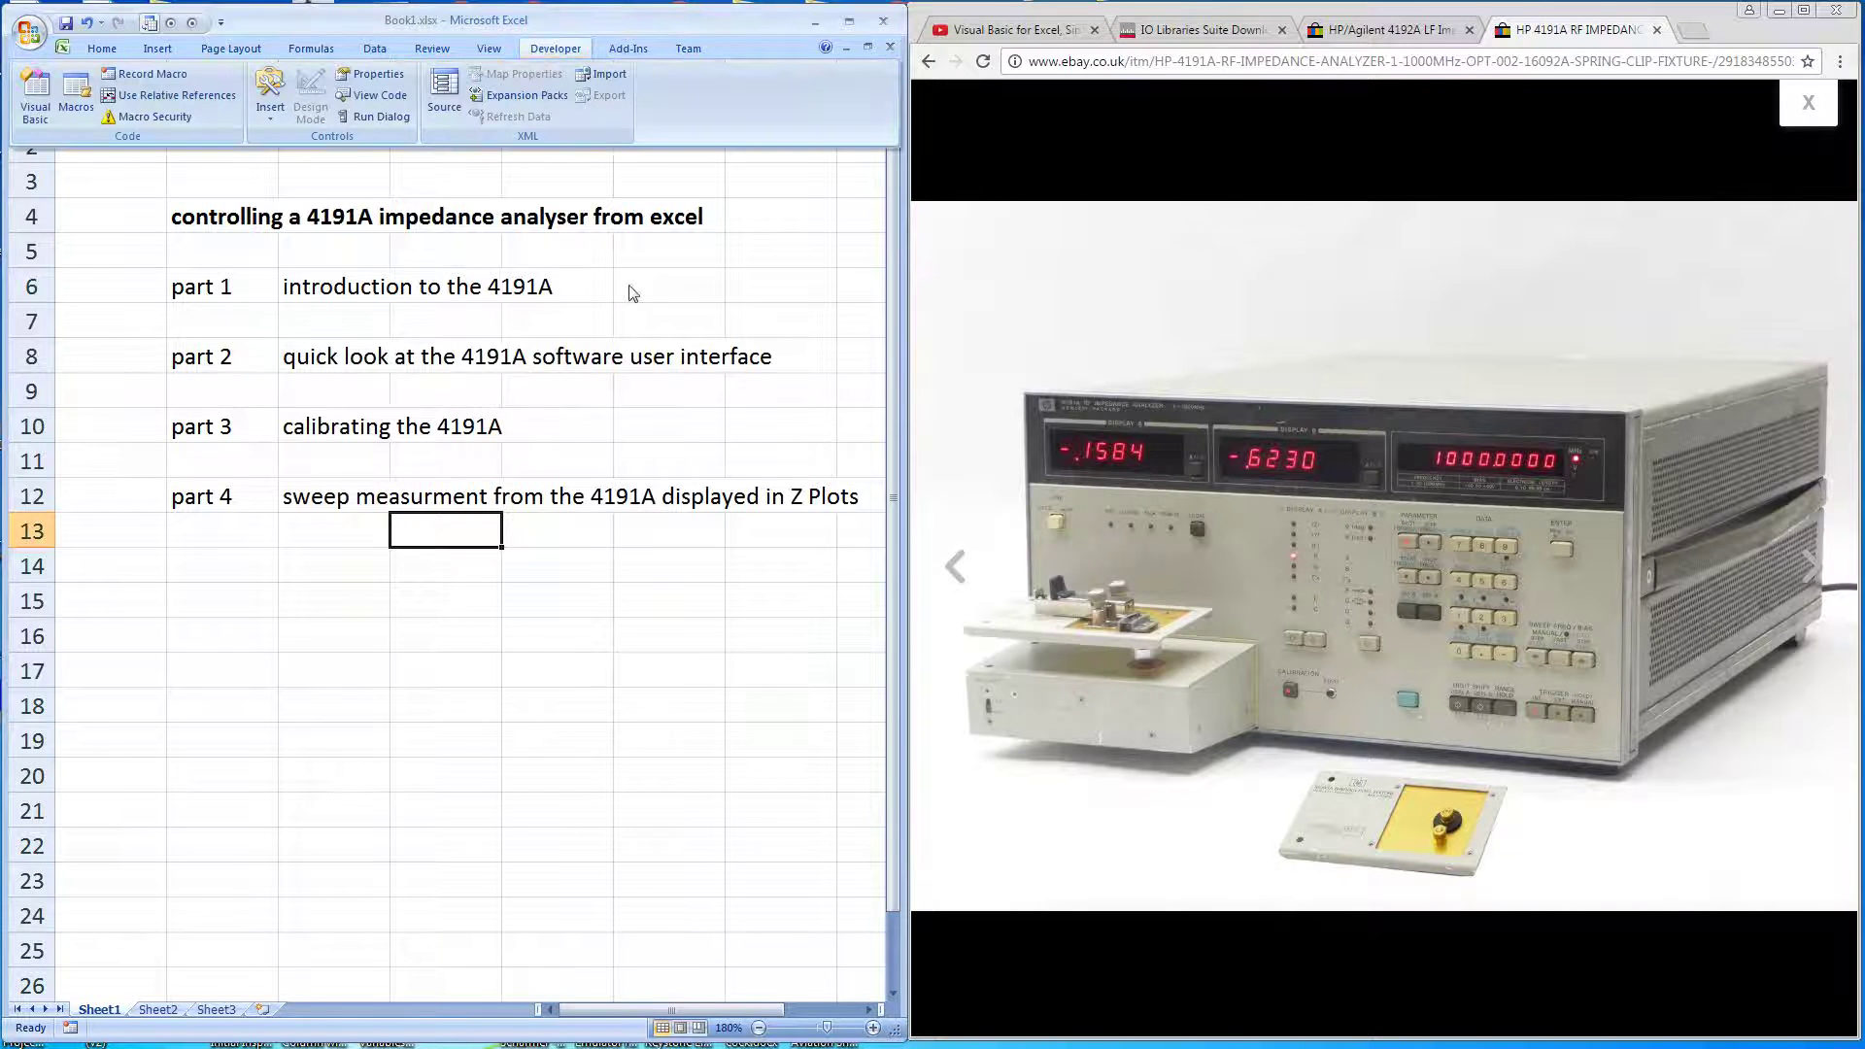
{"action": "left_click", "coordinate": [377, 97]}
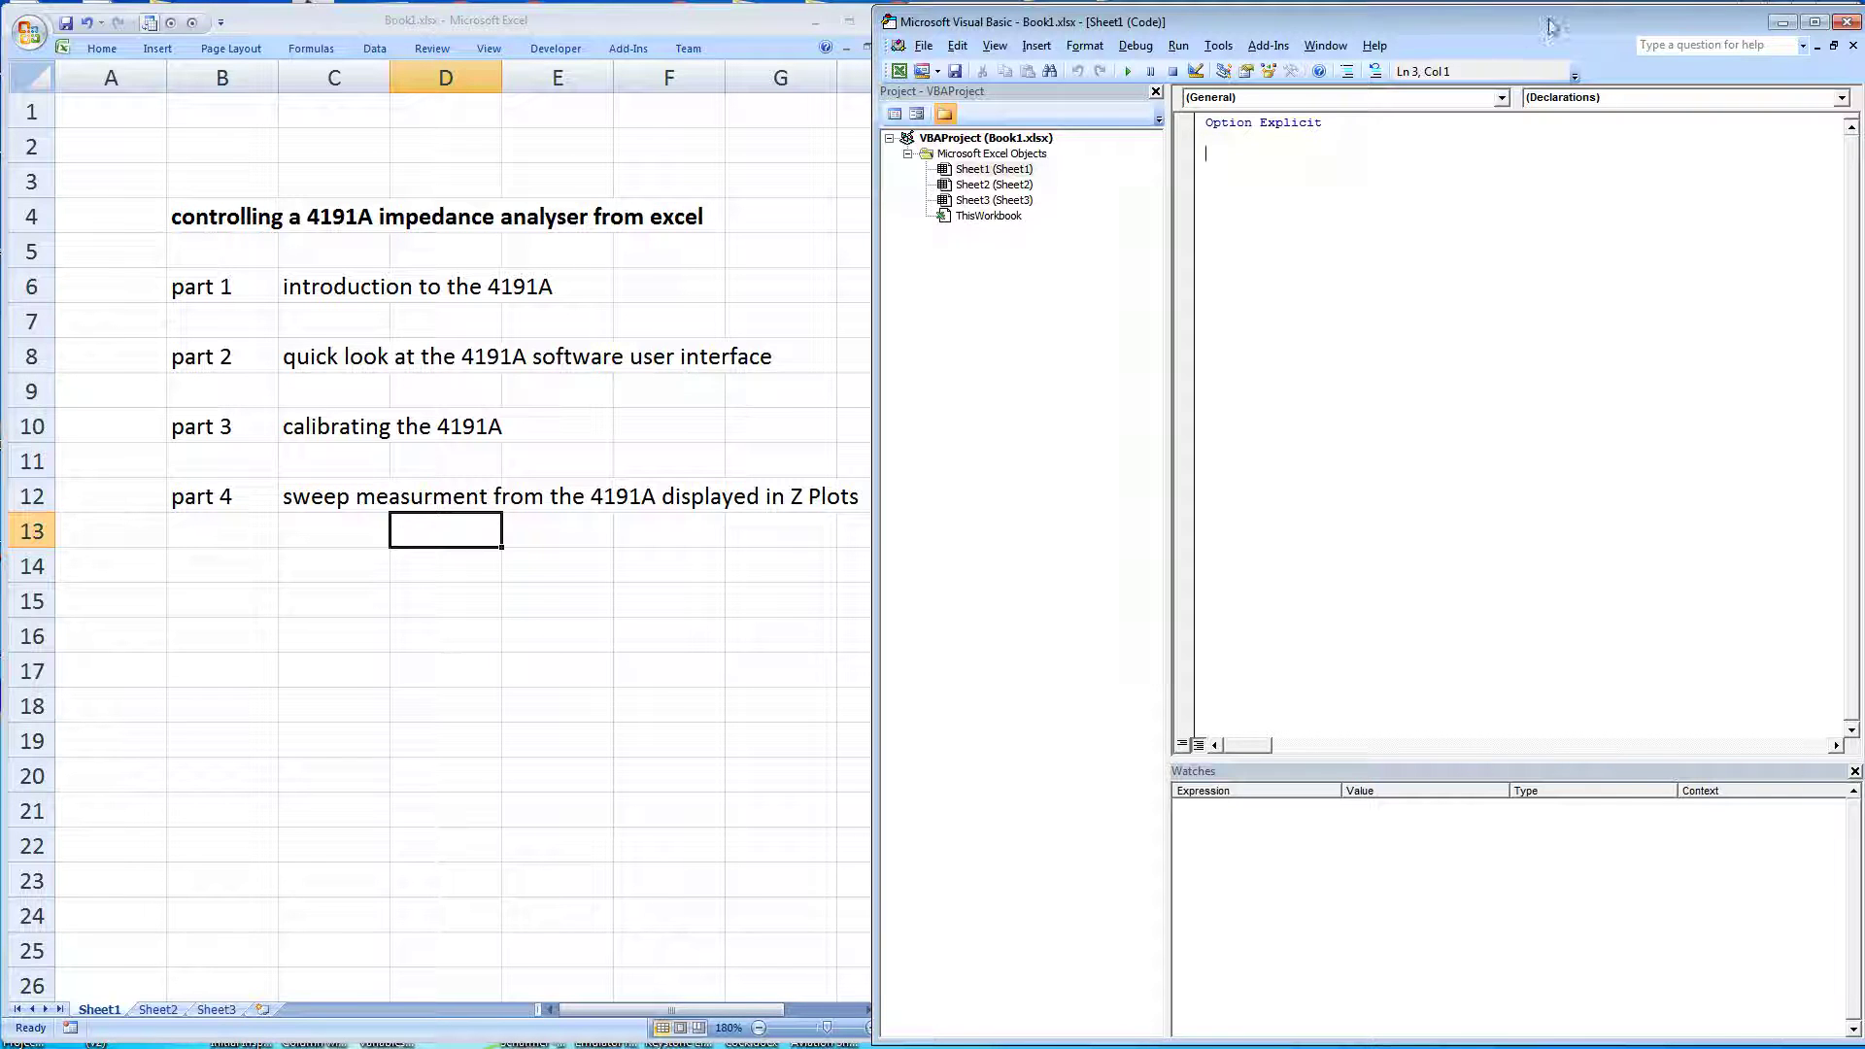
{"action": "left_click", "coordinate": [1220, 49]}
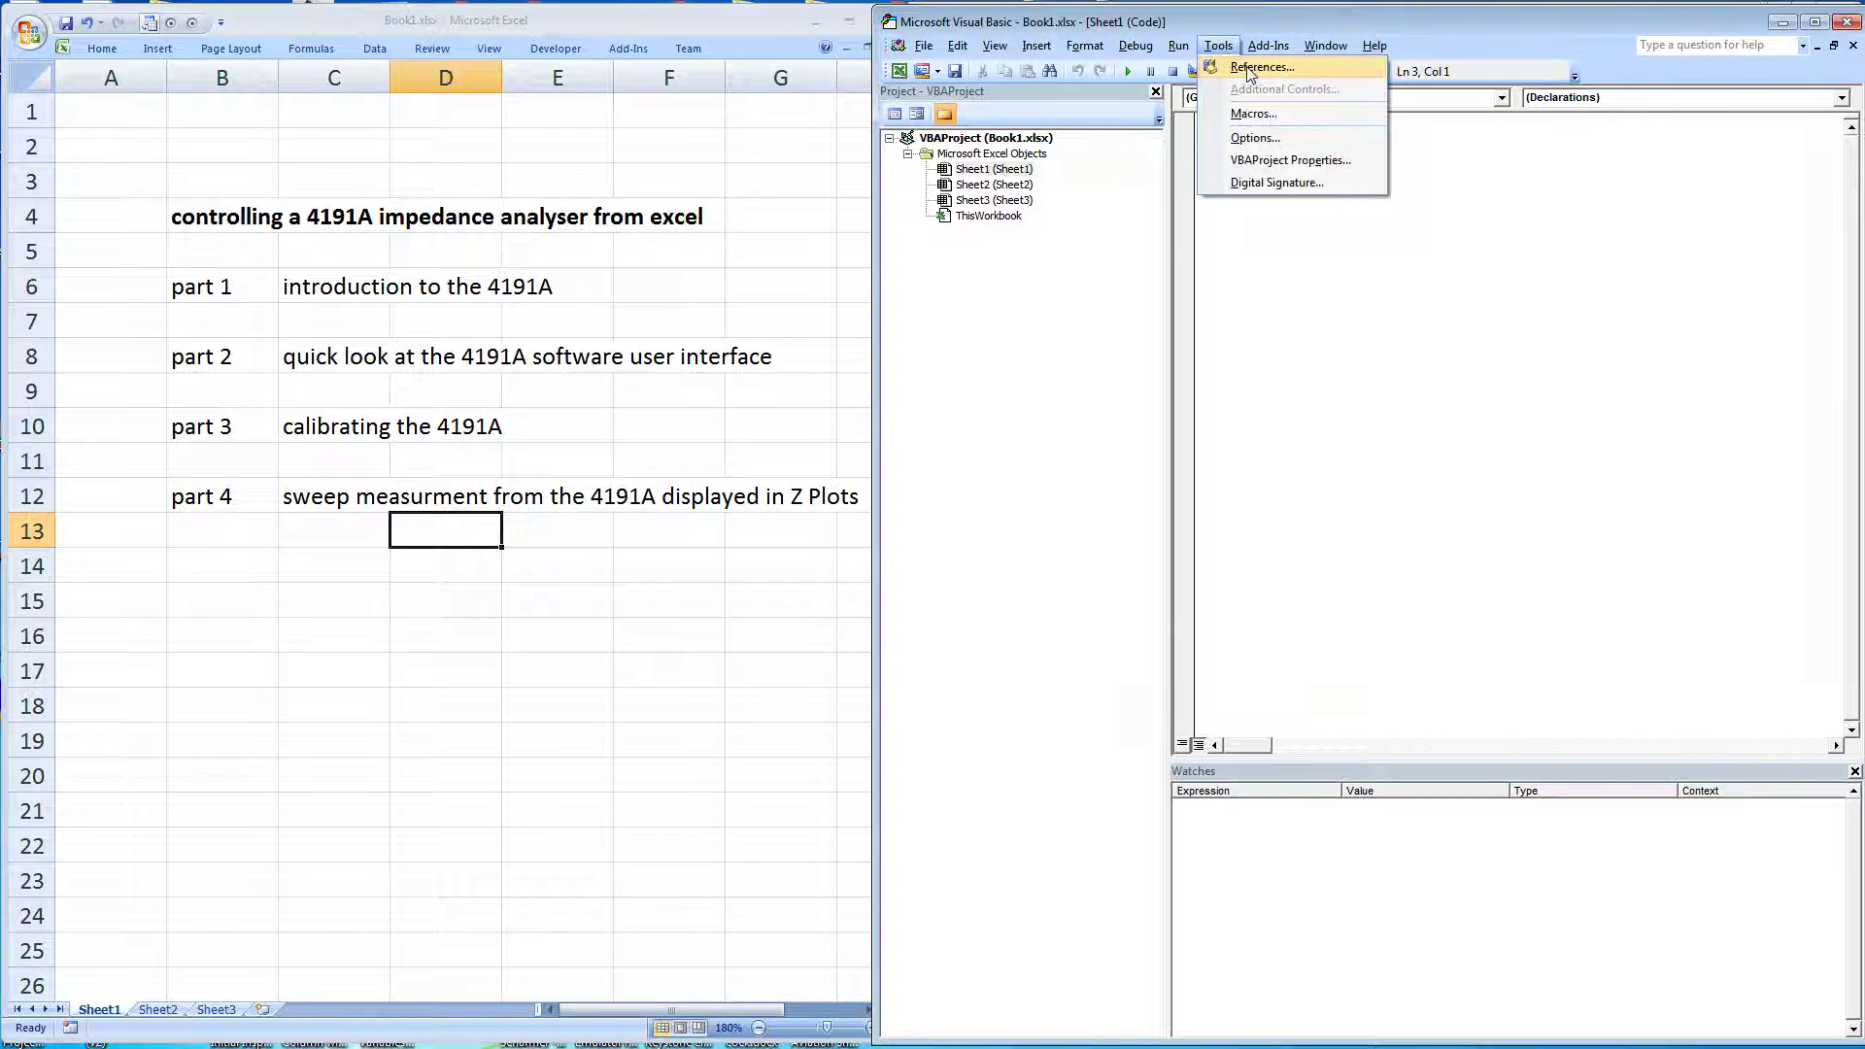
Open Tools > References and browse for a reference library file, starting in System32
{"action": "left_click", "coordinate": [1250, 68]}
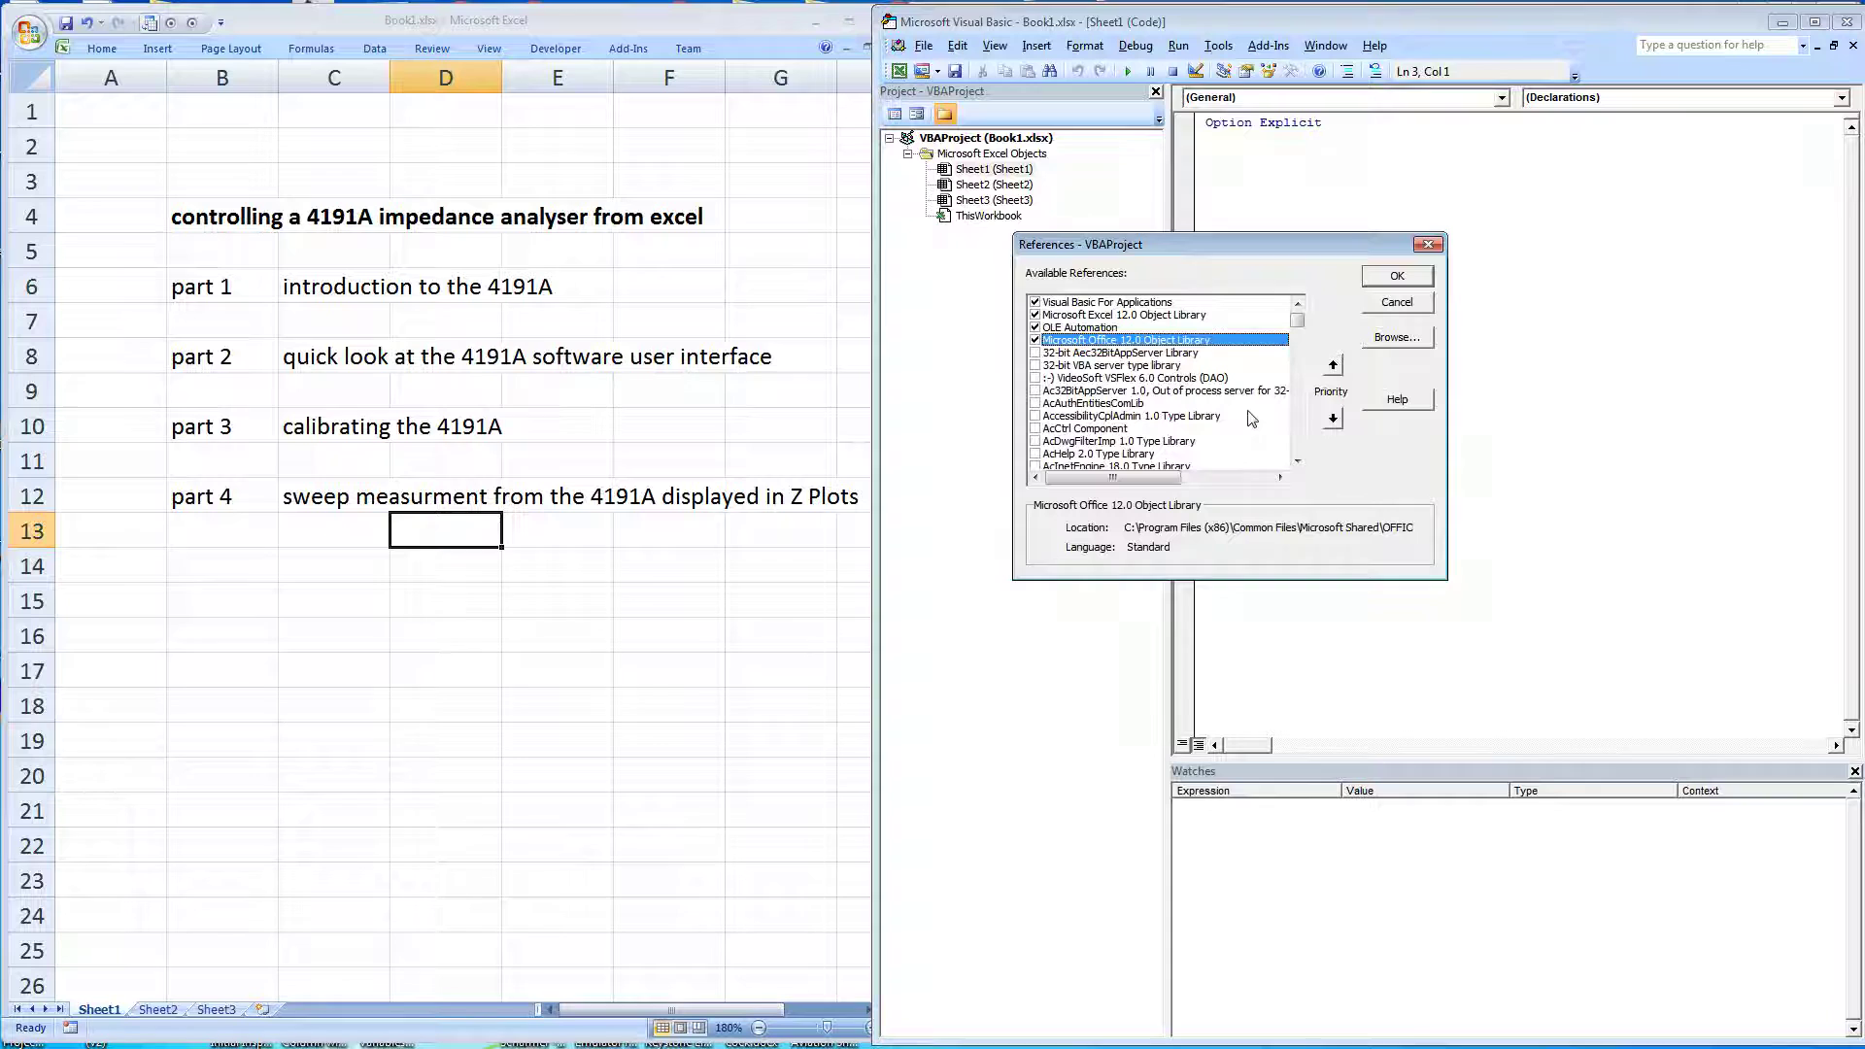
{"action": "left_click", "coordinate": [1419, 338]}
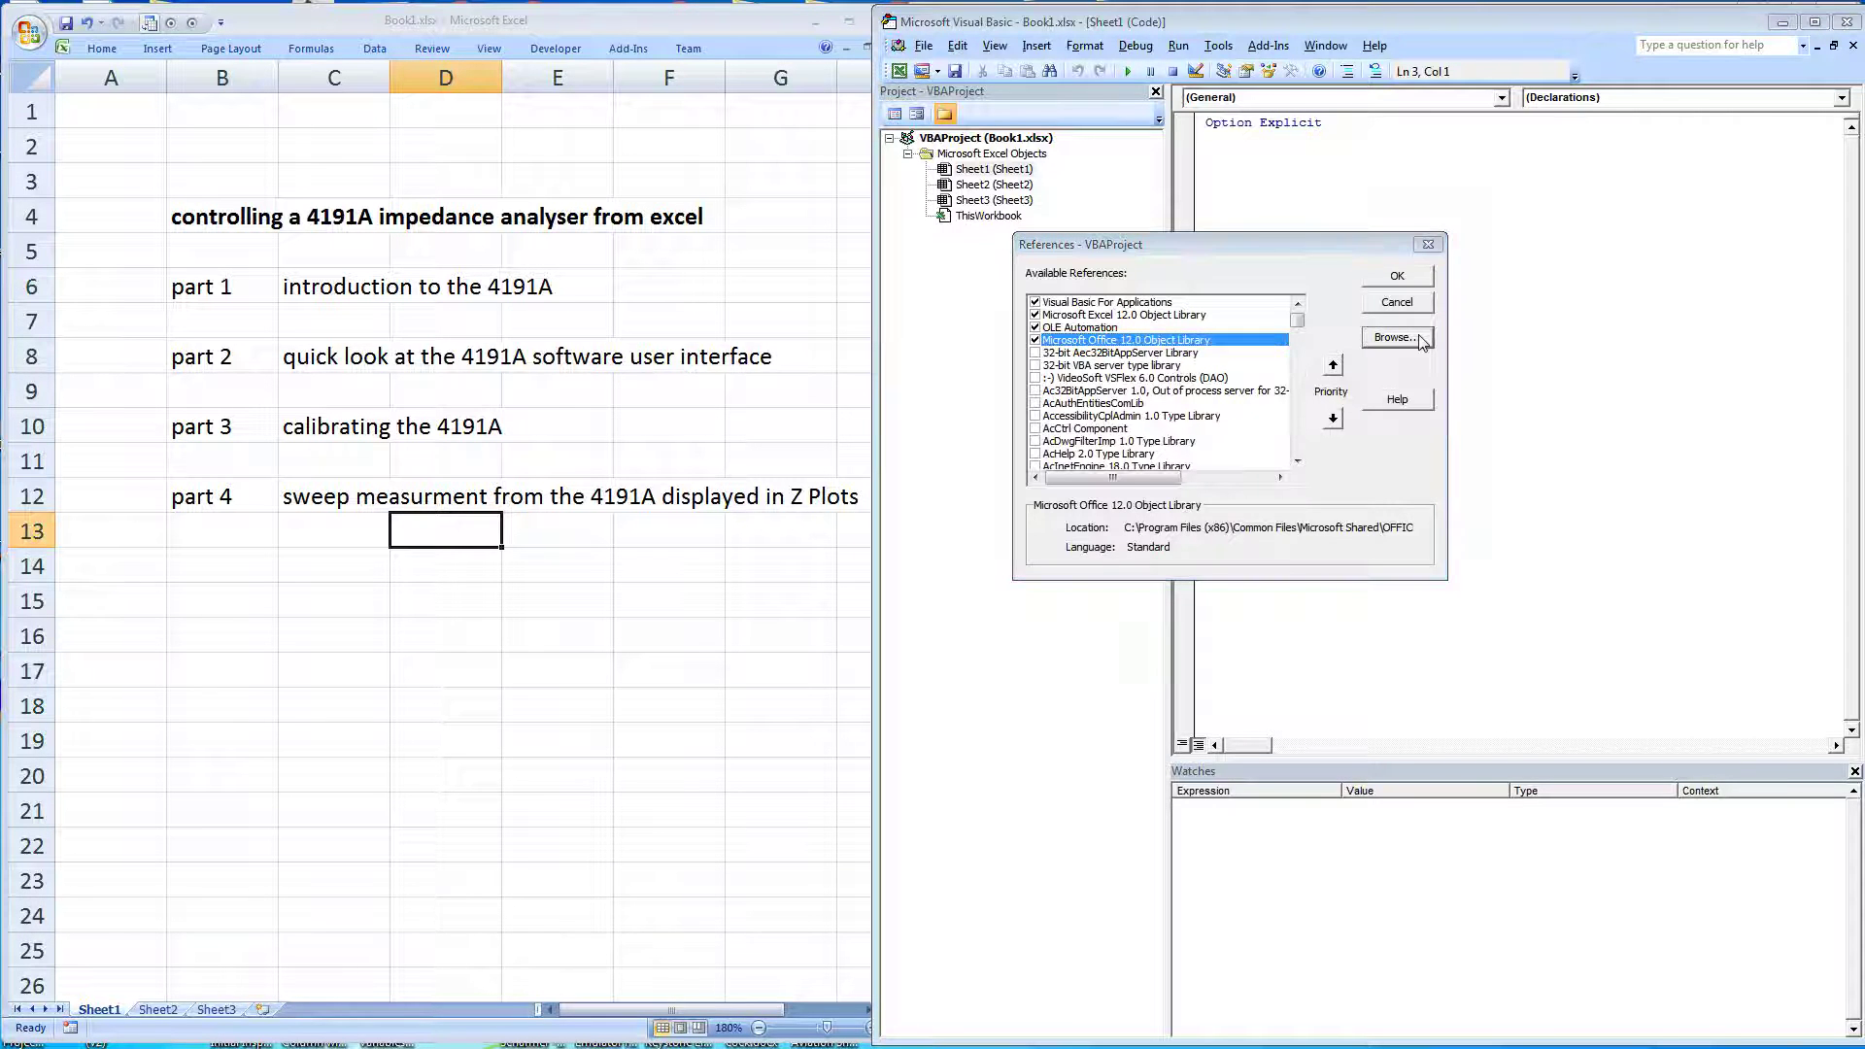
Switch the file browser to the C: drive, open Program Files (x86) and scroll its folder list
{"action": "left_click", "coordinate": [1283, 292]}
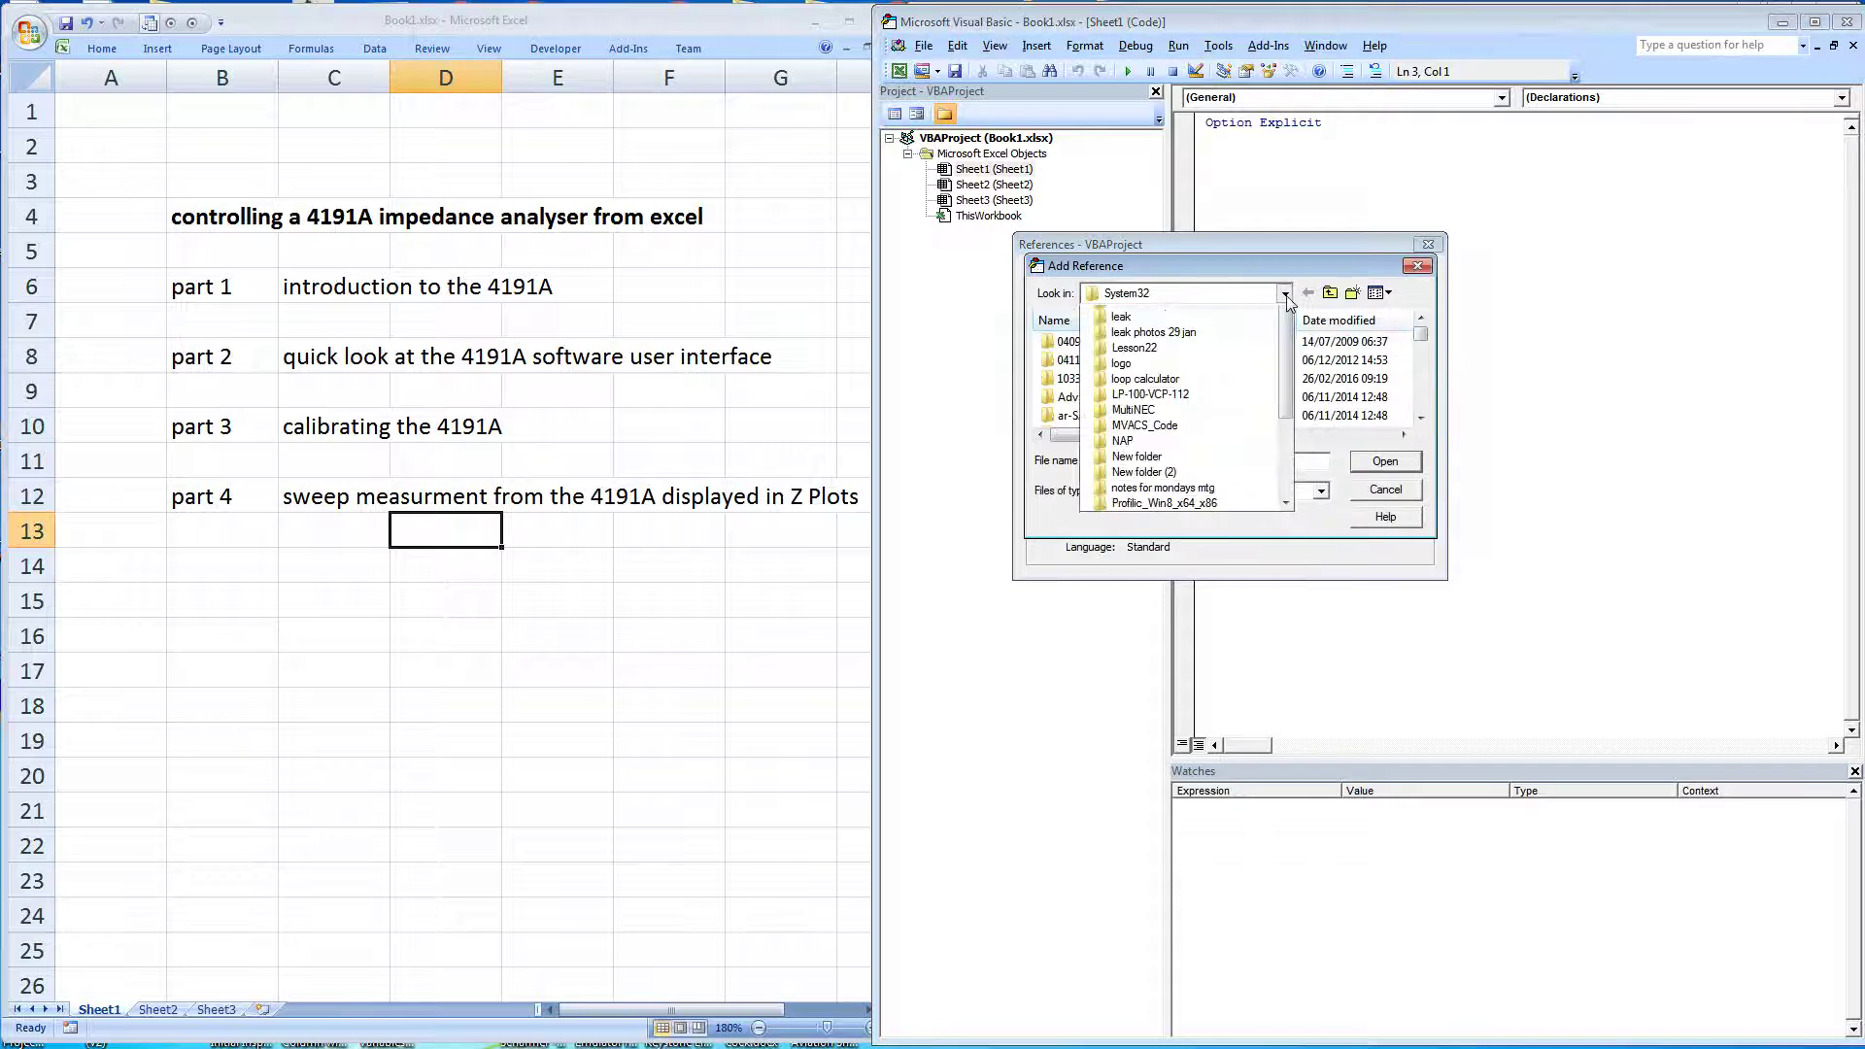
{"action": "scroll", "coordinate": [1281, 420], "scroll_direction": "up", "scroll_amount": 2}
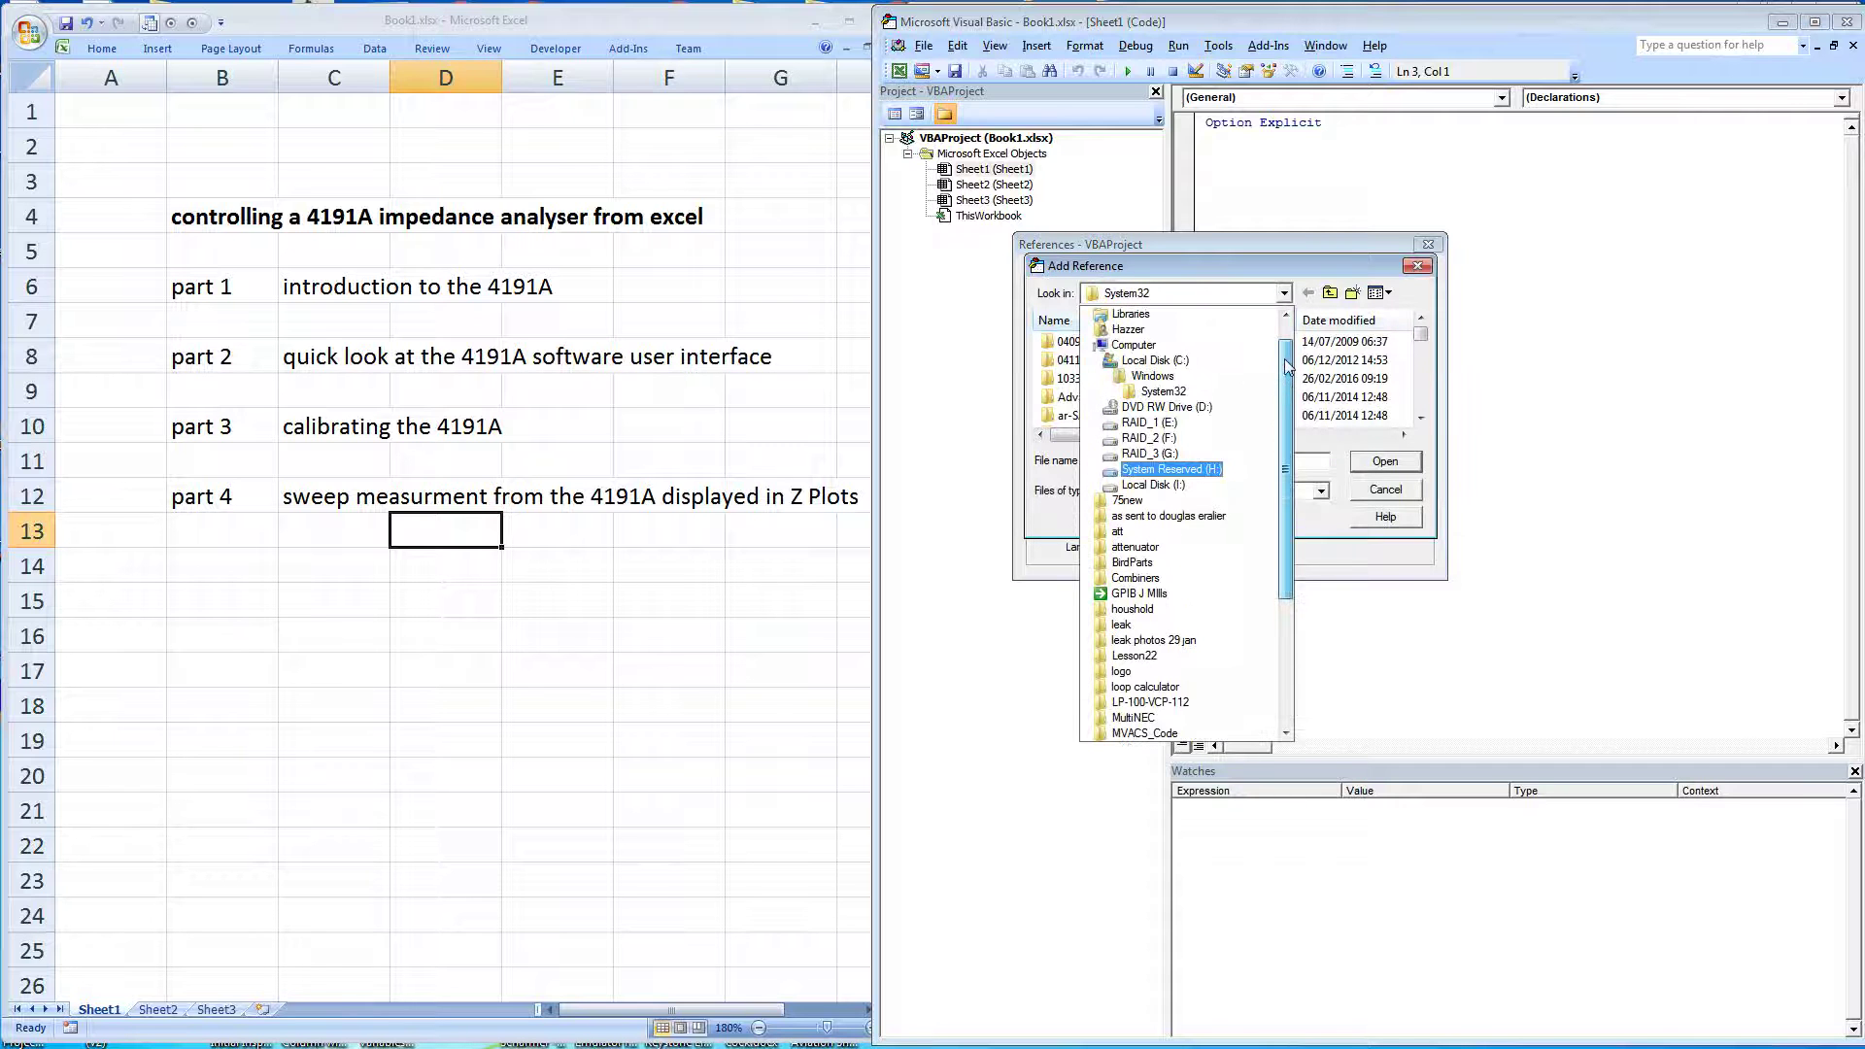
{"action": "left_click", "coordinate": [1137, 360]}
{"action": "left_click", "coordinate": [1421, 417]}
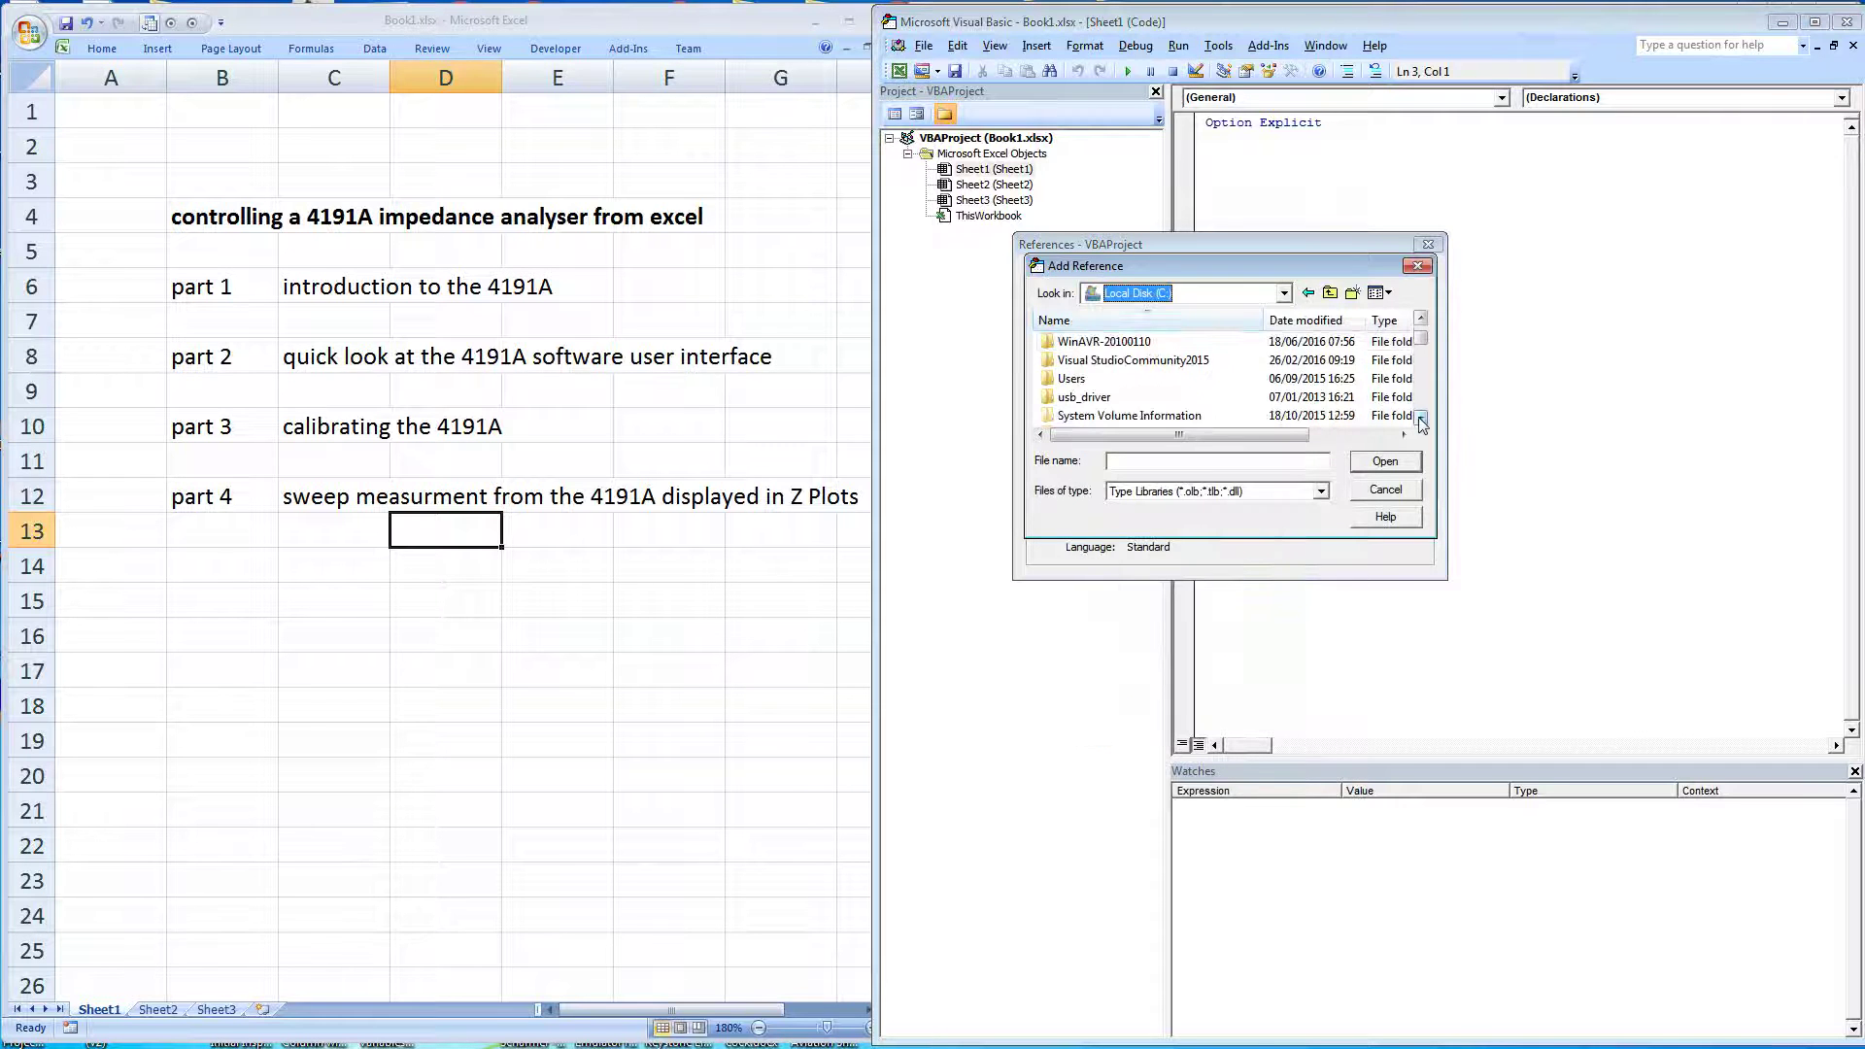
{"action": "left_click", "coordinate": [1421, 417]}
{"action": "left_click", "coordinate": [1421, 417]}
{"action": "double_click", "coordinate": [1394, 414]}
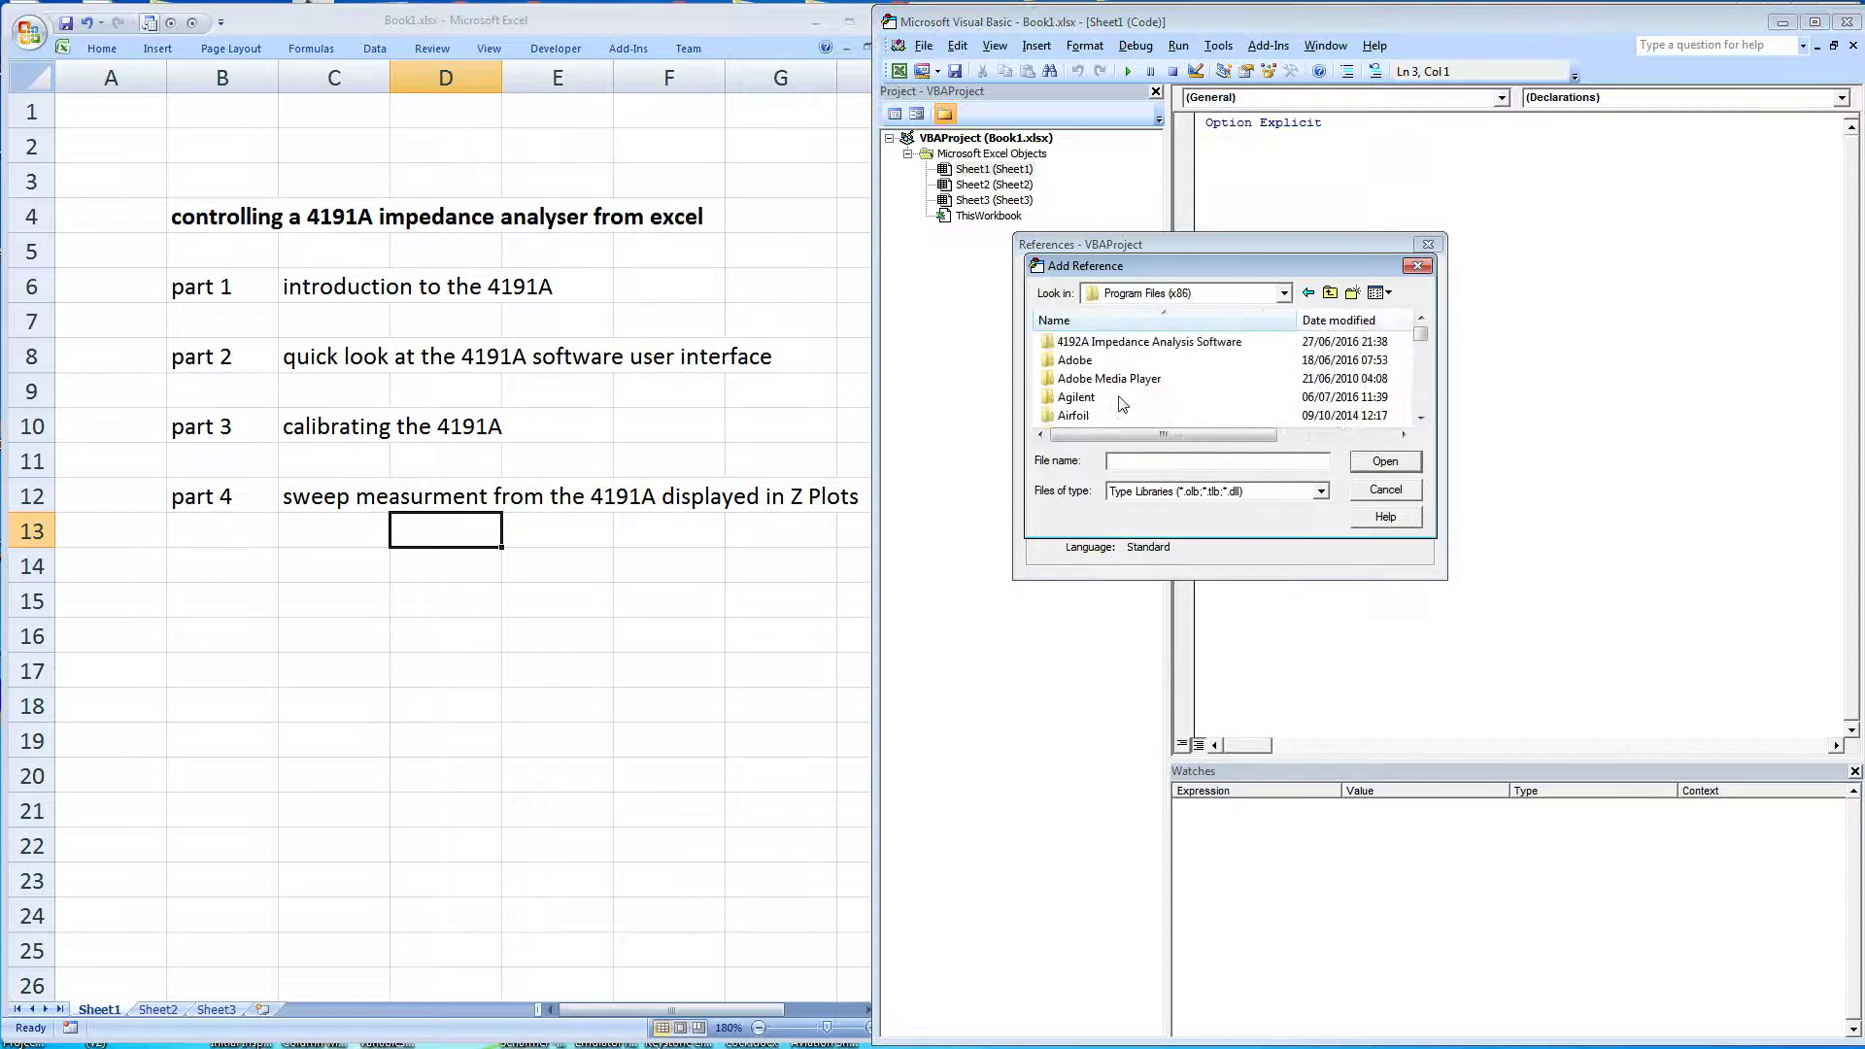
{"action": "left_click", "coordinate": [1421, 416]}
{"action": "left_click", "coordinate": [1421, 416]}
{"action": "left_click", "coordinate": [1421, 417]}
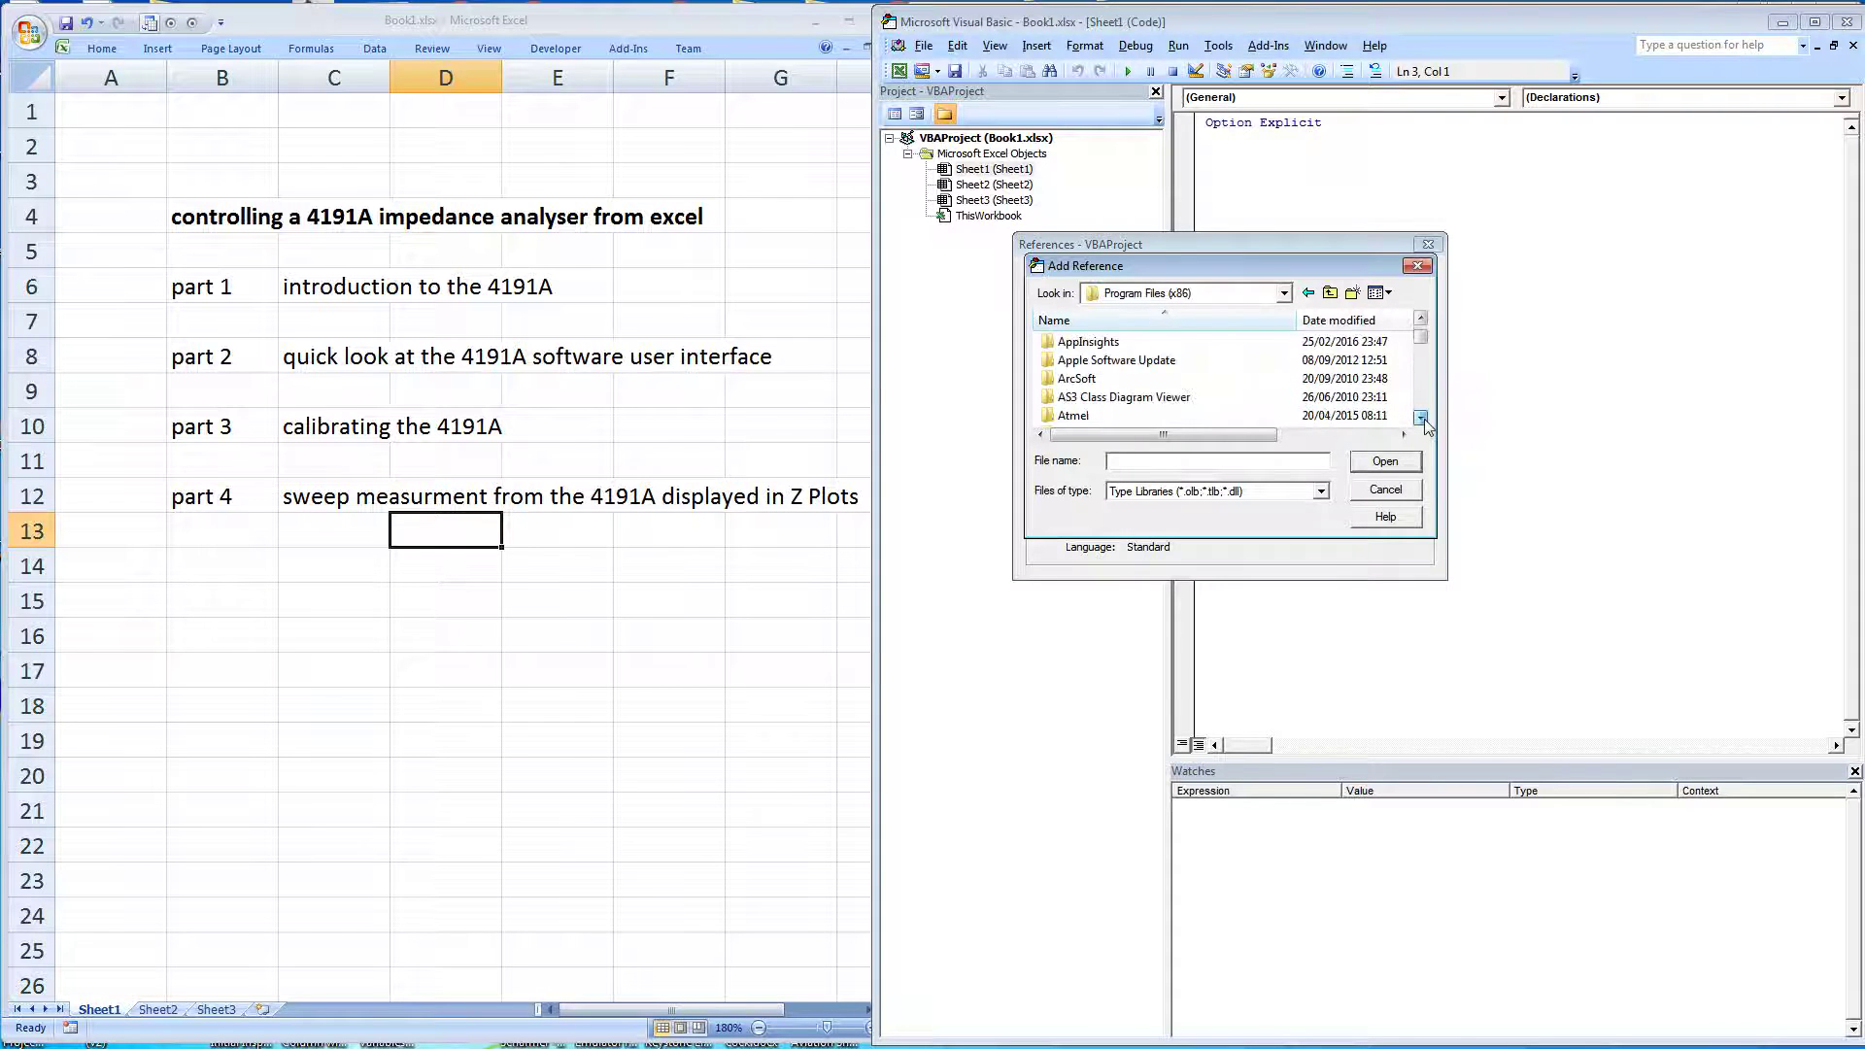
{"action": "left_click", "coordinate": [1421, 416]}
{"action": "left_click", "coordinate": [1421, 417]}
{"action": "left_click", "coordinate": [1421, 417]}
{"action": "left_click", "coordinate": [1421, 417]}
{"action": "left_click", "coordinate": [1421, 416]}
{"action": "left_click", "coordinate": [1421, 417]}
{"action": "left_click", "coordinate": [1421, 417]}
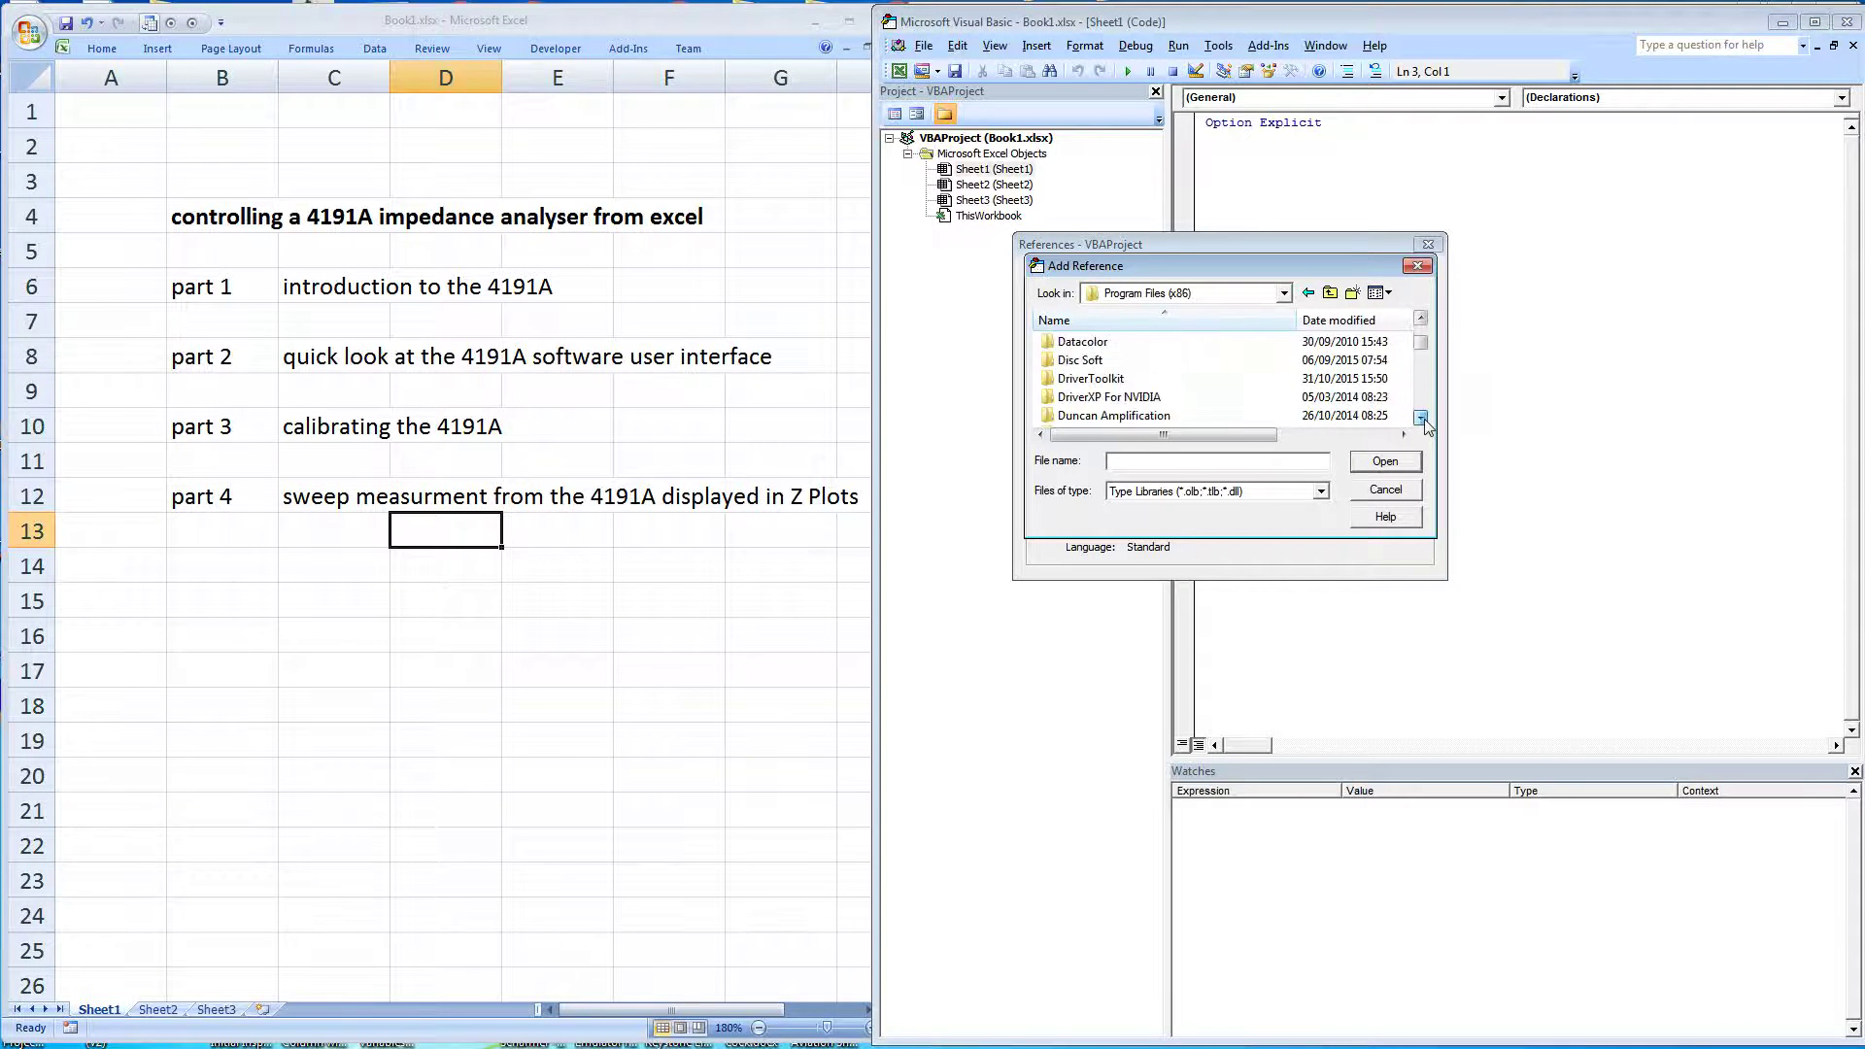
{"action": "left_click", "coordinate": [1421, 417]}
{"action": "left_click", "coordinate": [1421, 417]}
{"action": "left_click", "coordinate": [1421, 417]}
{"action": "left_click", "coordinate": [1421, 417]}
{"action": "left_click", "coordinate": [1421, 417]}
{"action": "left_click", "coordinate": [1421, 416]}
{"action": "left_click", "coordinate": [1421, 417]}
{"action": "left_click", "coordinate": [1421, 417]}
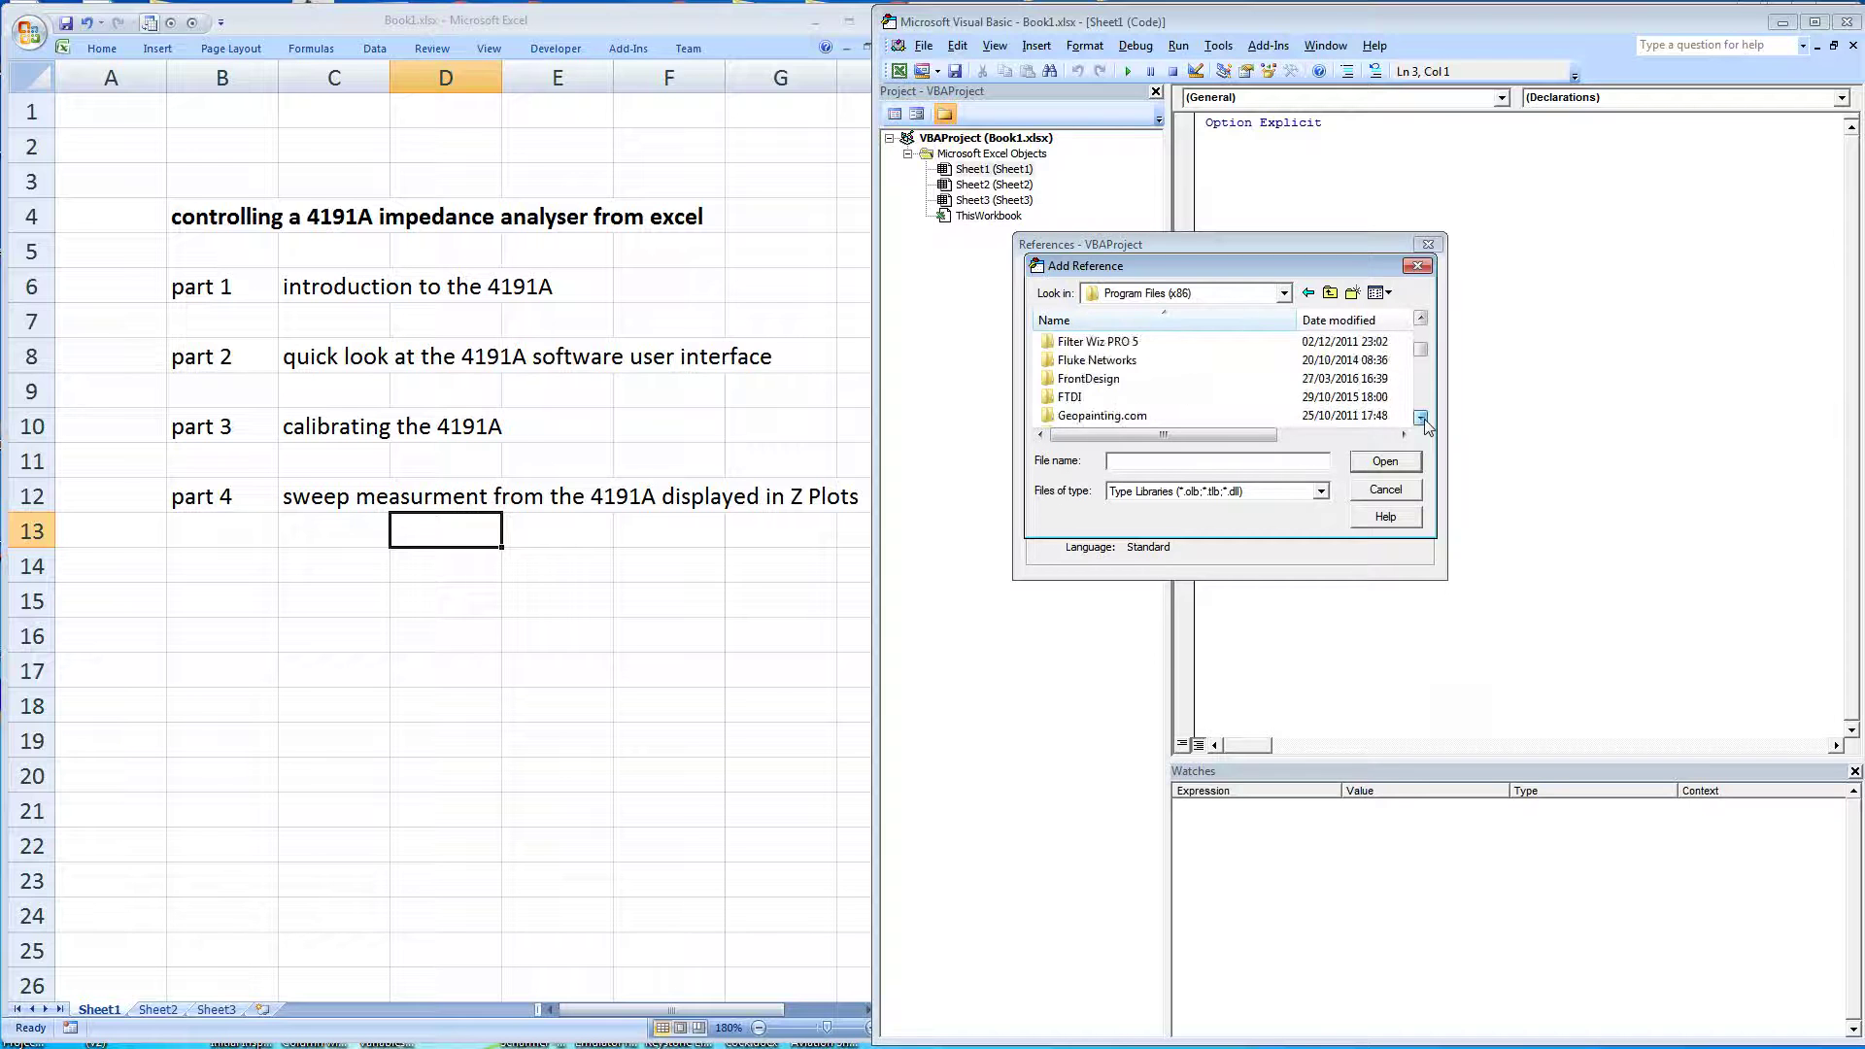
{"action": "left_click", "coordinate": [1421, 417]}
{"action": "left_click", "coordinate": [1421, 417]}
{"action": "left_click", "coordinate": [1421, 416]}
{"action": "left_click", "coordinate": [1421, 416]}
{"action": "left_click", "coordinate": [1421, 416]}
{"action": "left_click", "coordinate": [1421, 417]}
{"action": "left_click", "coordinate": [1421, 417]}
{"action": "left_click", "coordinate": [1421, 417]}
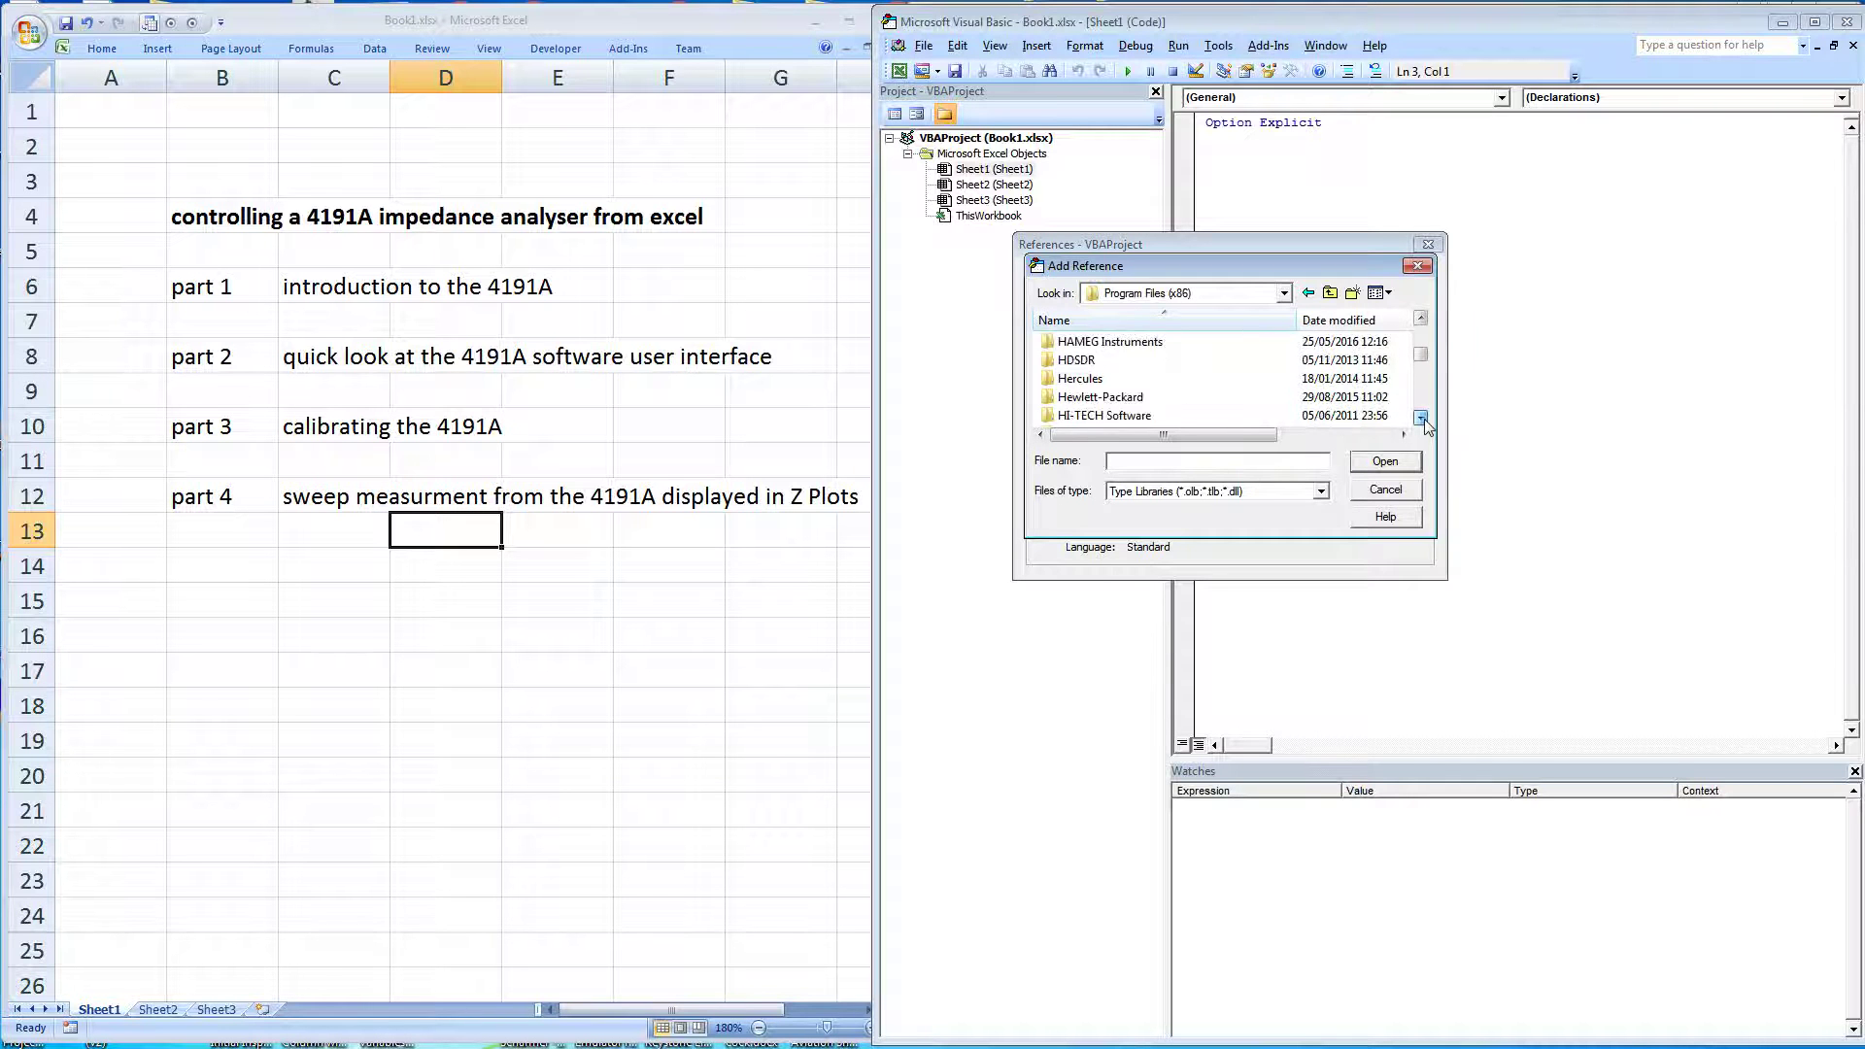
{"action": "left_click", "coordinate": [1421, 417]}
{"action": "left_click", "coordinate": [1421, 416]}
{"action": "left_click", "coordinate": [1421, 417]}
{"action": "left_click", "coordinate": [1421, 417]}
{"action": "left_click", "coordinate": [1421, 417]}
{"action": "left_click", "coordinate": [1421, 417]}
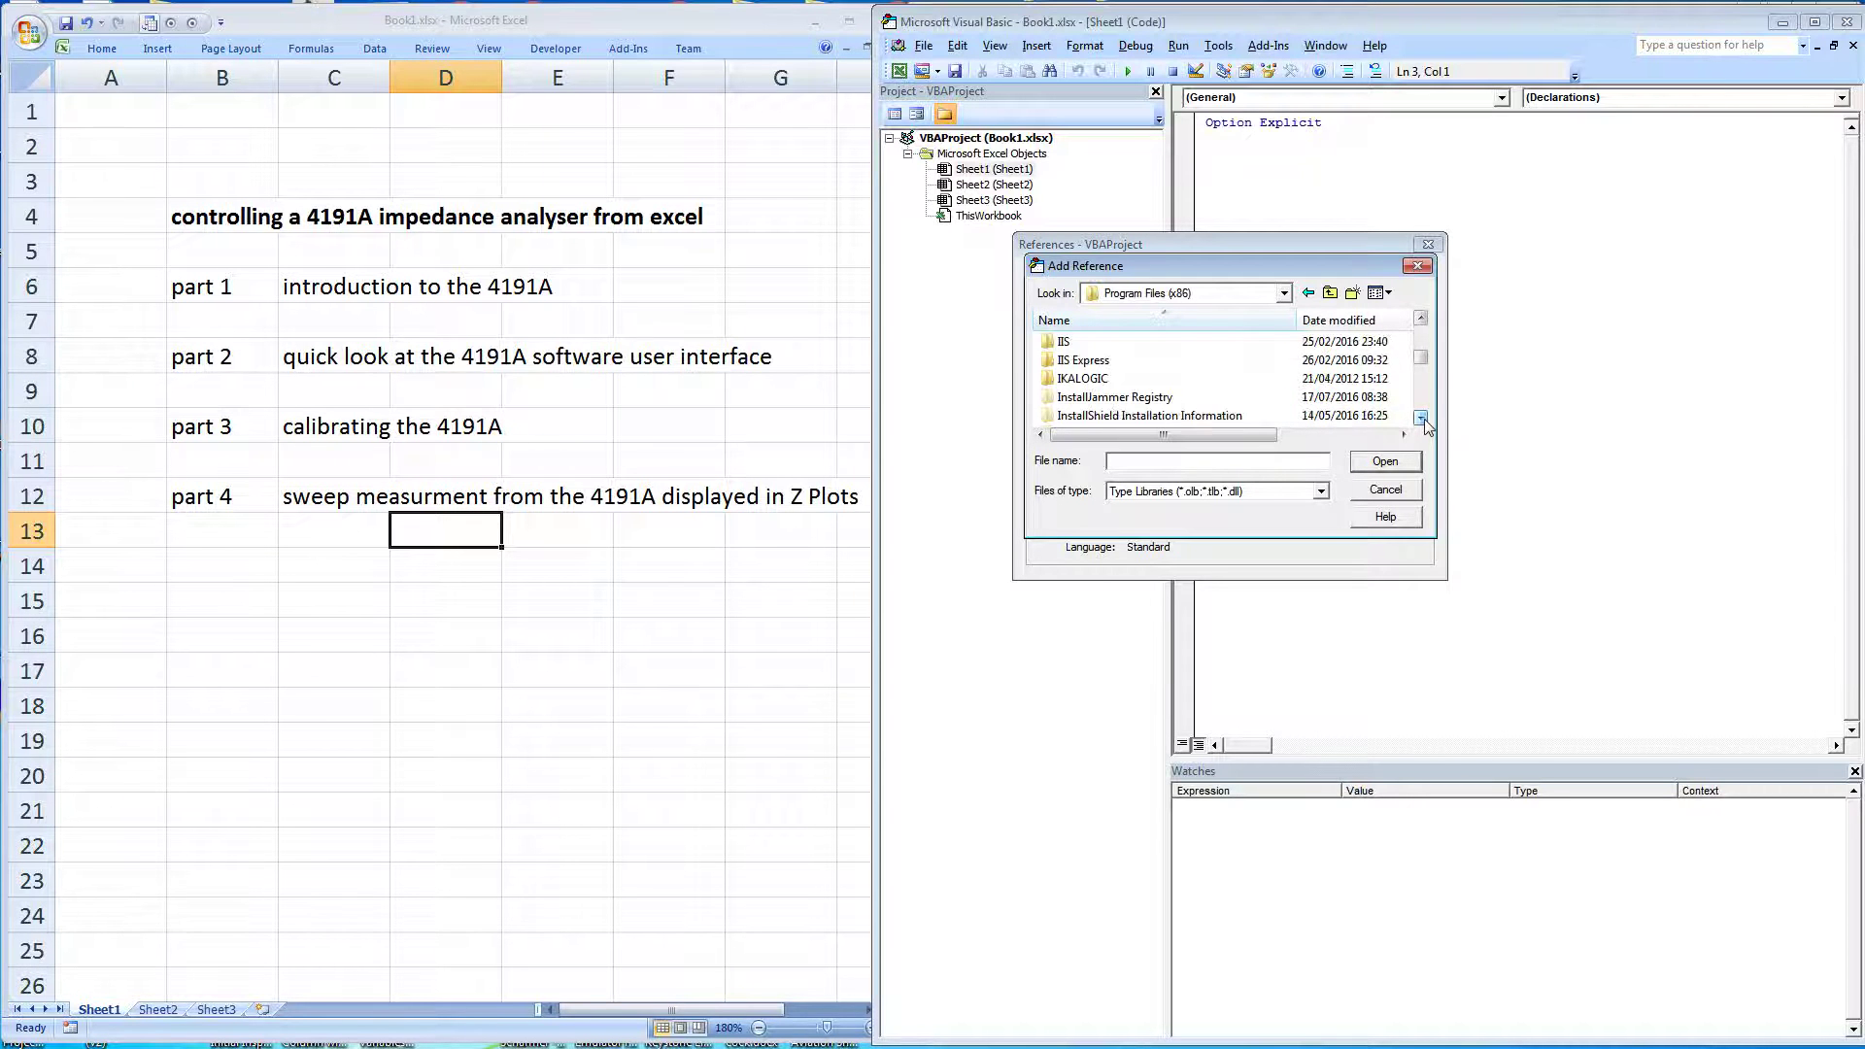
{"action": "left_click", "coordinate": [1421, 417]}
{"action": "left_click", "coordinate": [1421, 417]}
{"action": "left_click", "coordinate": [1421, 417]}
{"action": "left_click", "coordinate": [1421, 416]}
{"action": "left_click", "coordinate": [1421, 417]}
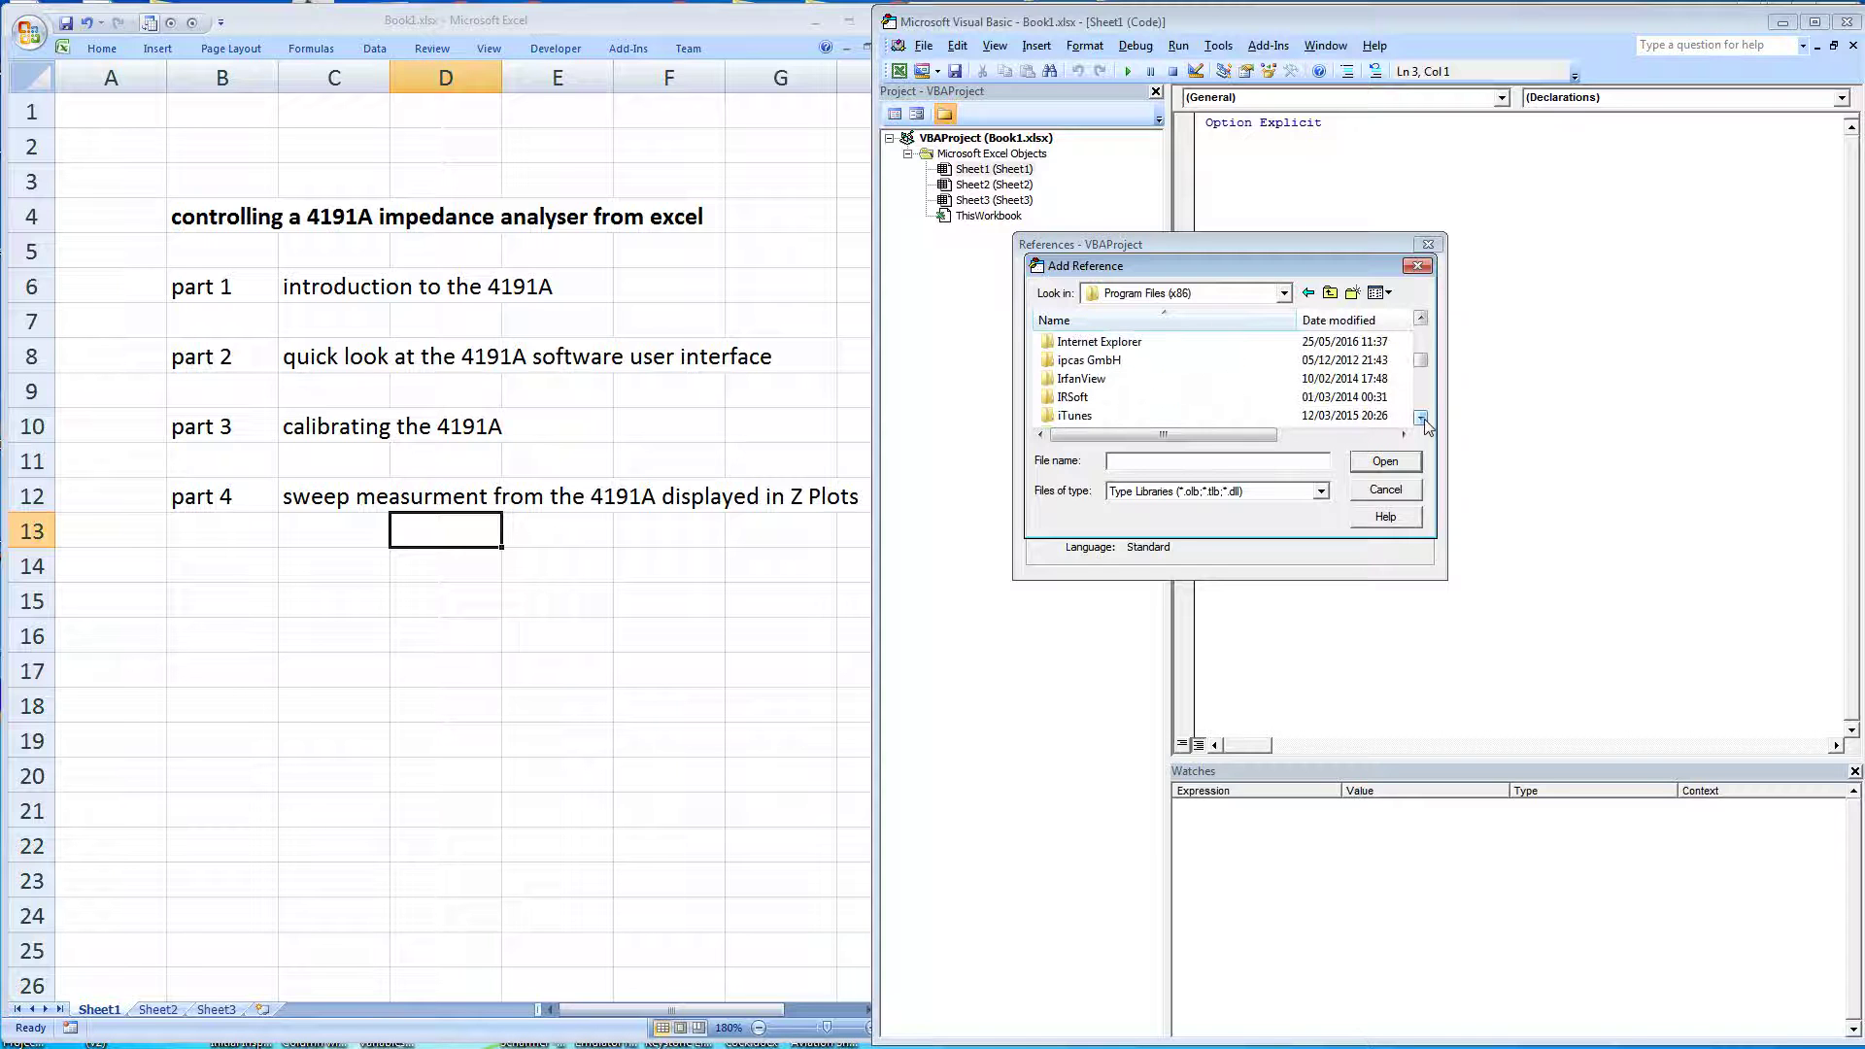
{"action": "left_click", "coordinate": [1421, 417]}
{"action": "left_click", "coordinate": [1421, 417]}
Go into IVI Foundation > VISA > VisaCom and select GlobMgr.dll
{"action": "left_click", "coordinate": [1097, 396]}
{"action": "left_click", "coordinate": [1098, 396]}
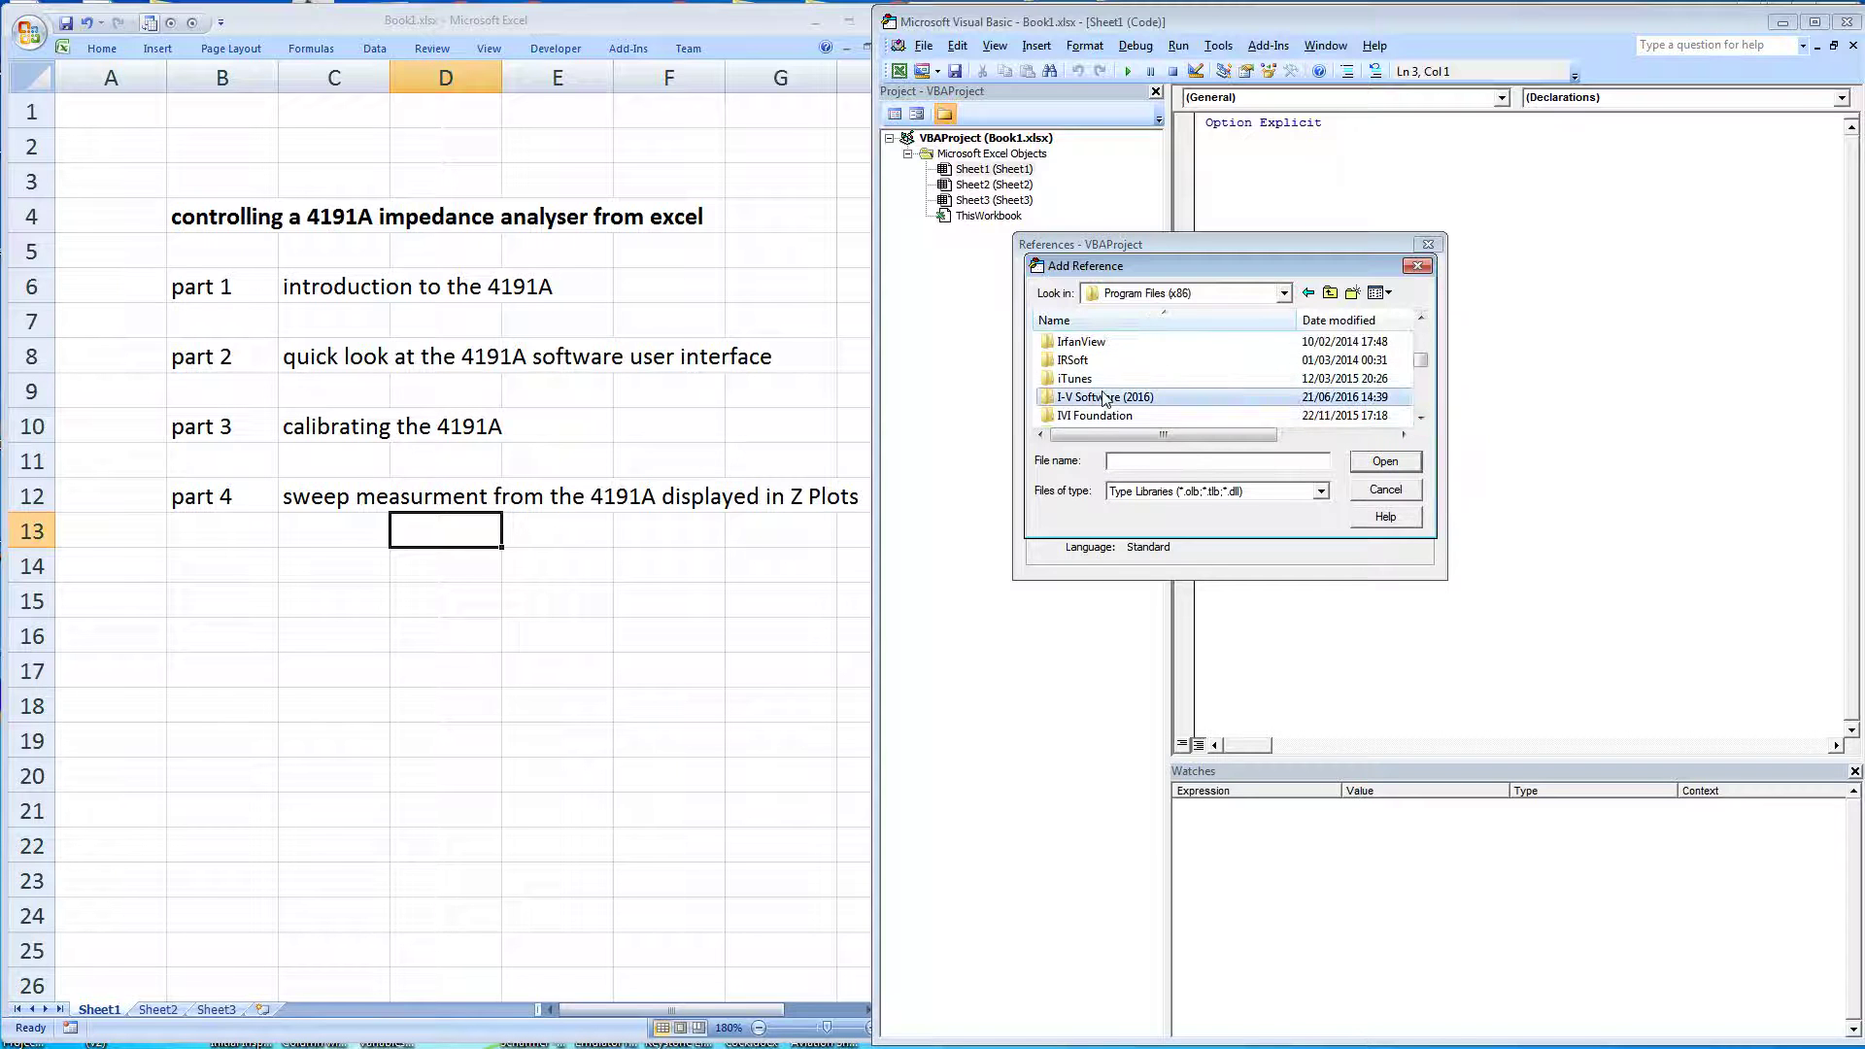
{"action": "left_click", "coordinate": [1105, 419]}
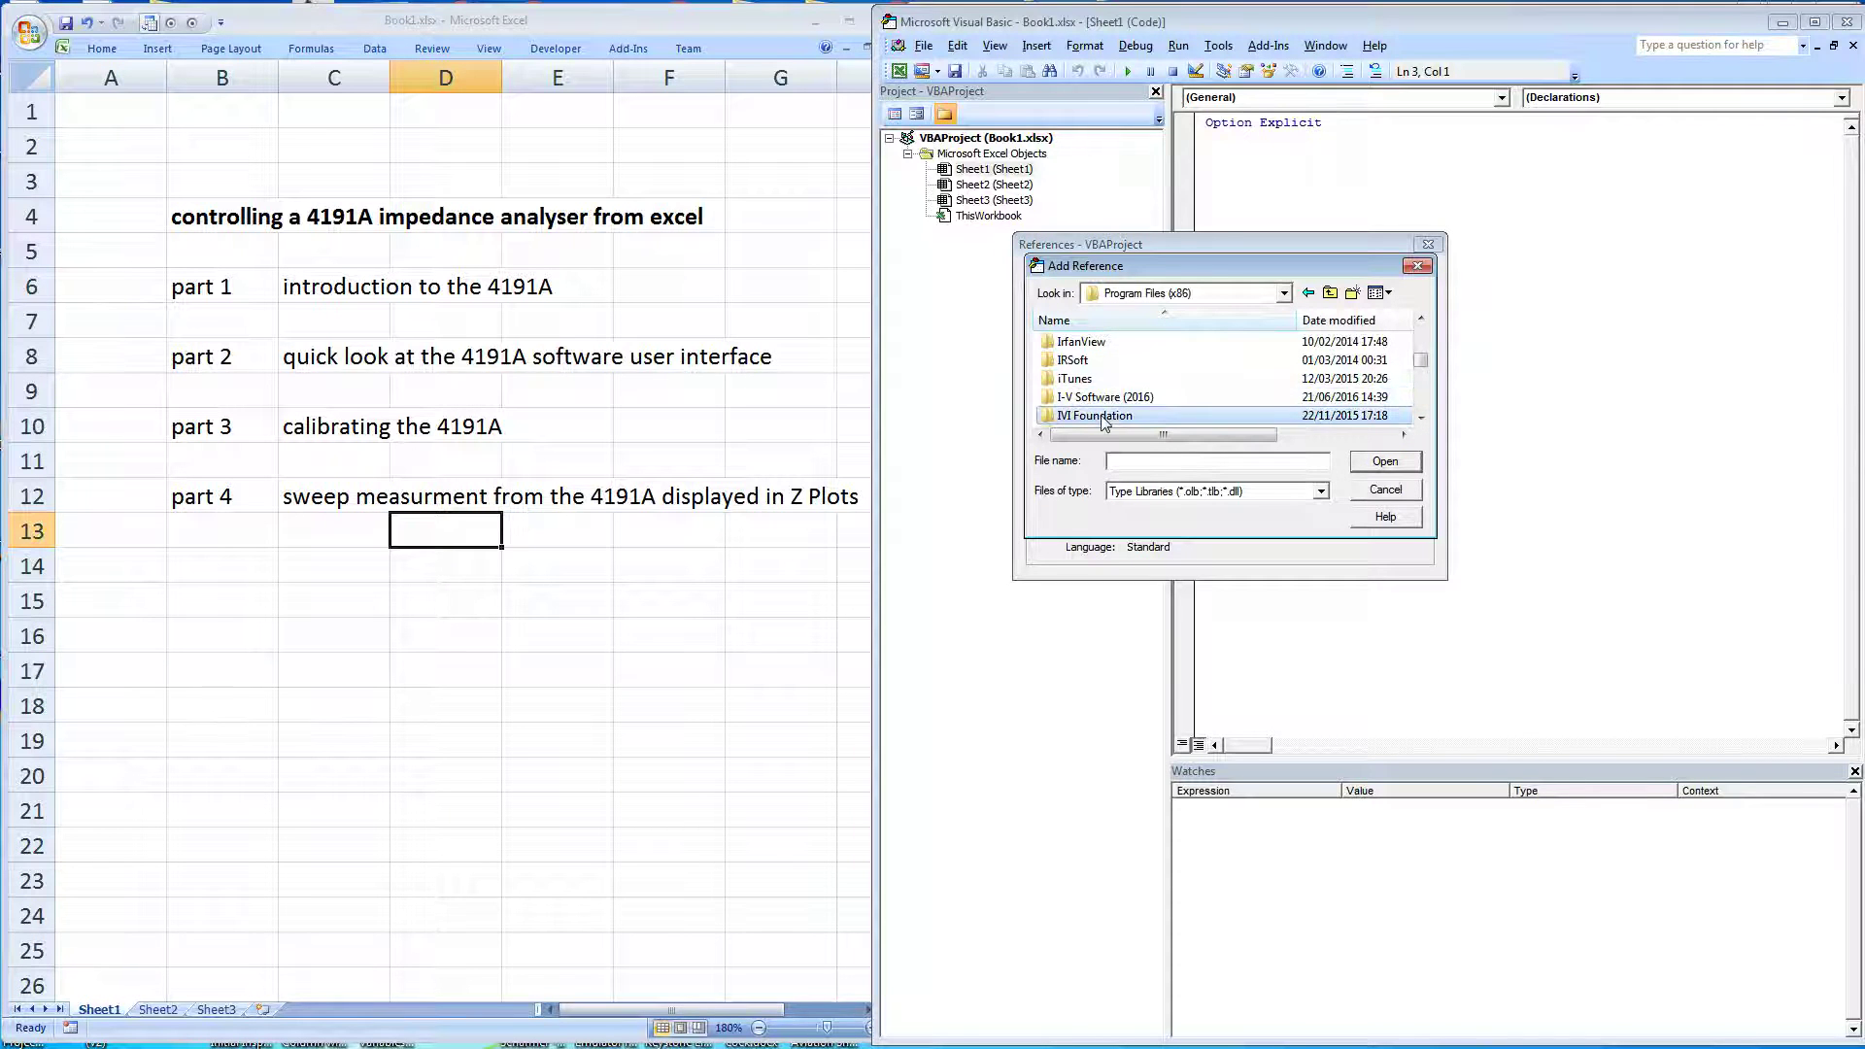
{"action": "double_click", "coordinate": [1051, 420]}
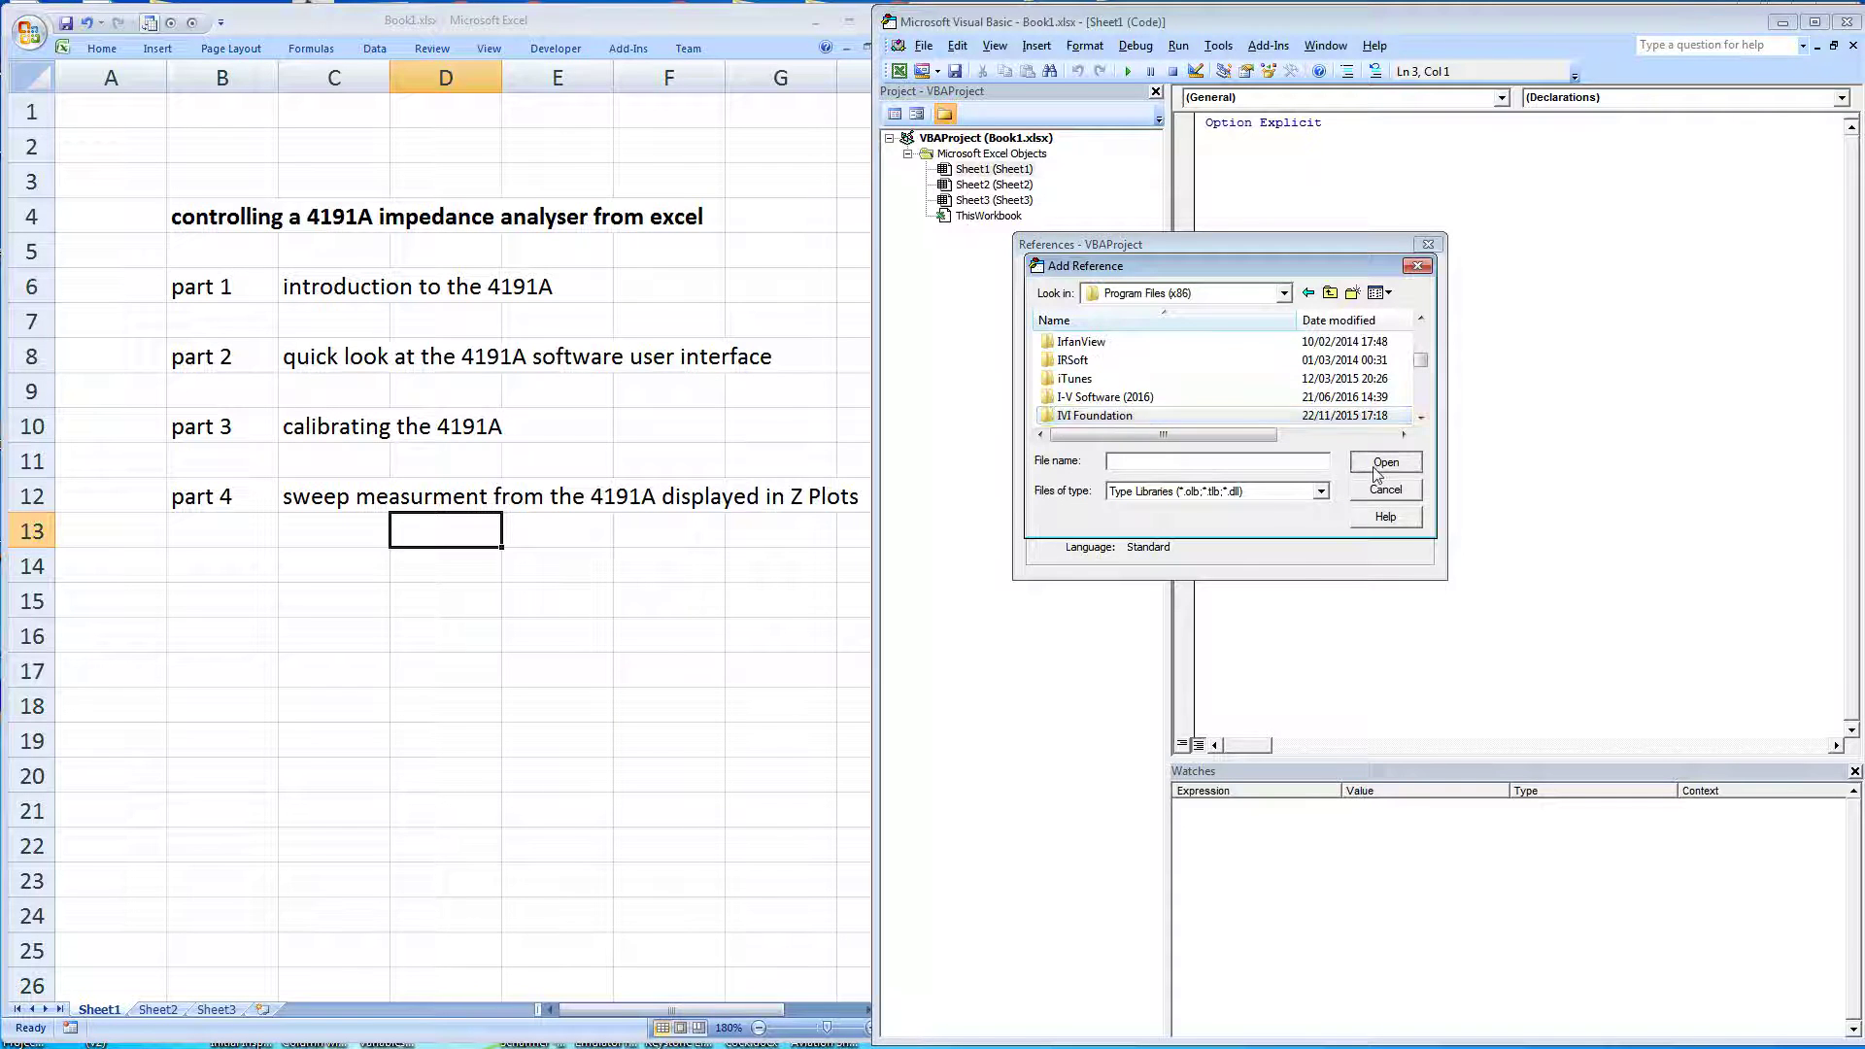
{"action": "double_click", "coordinate": [1065, 361]}
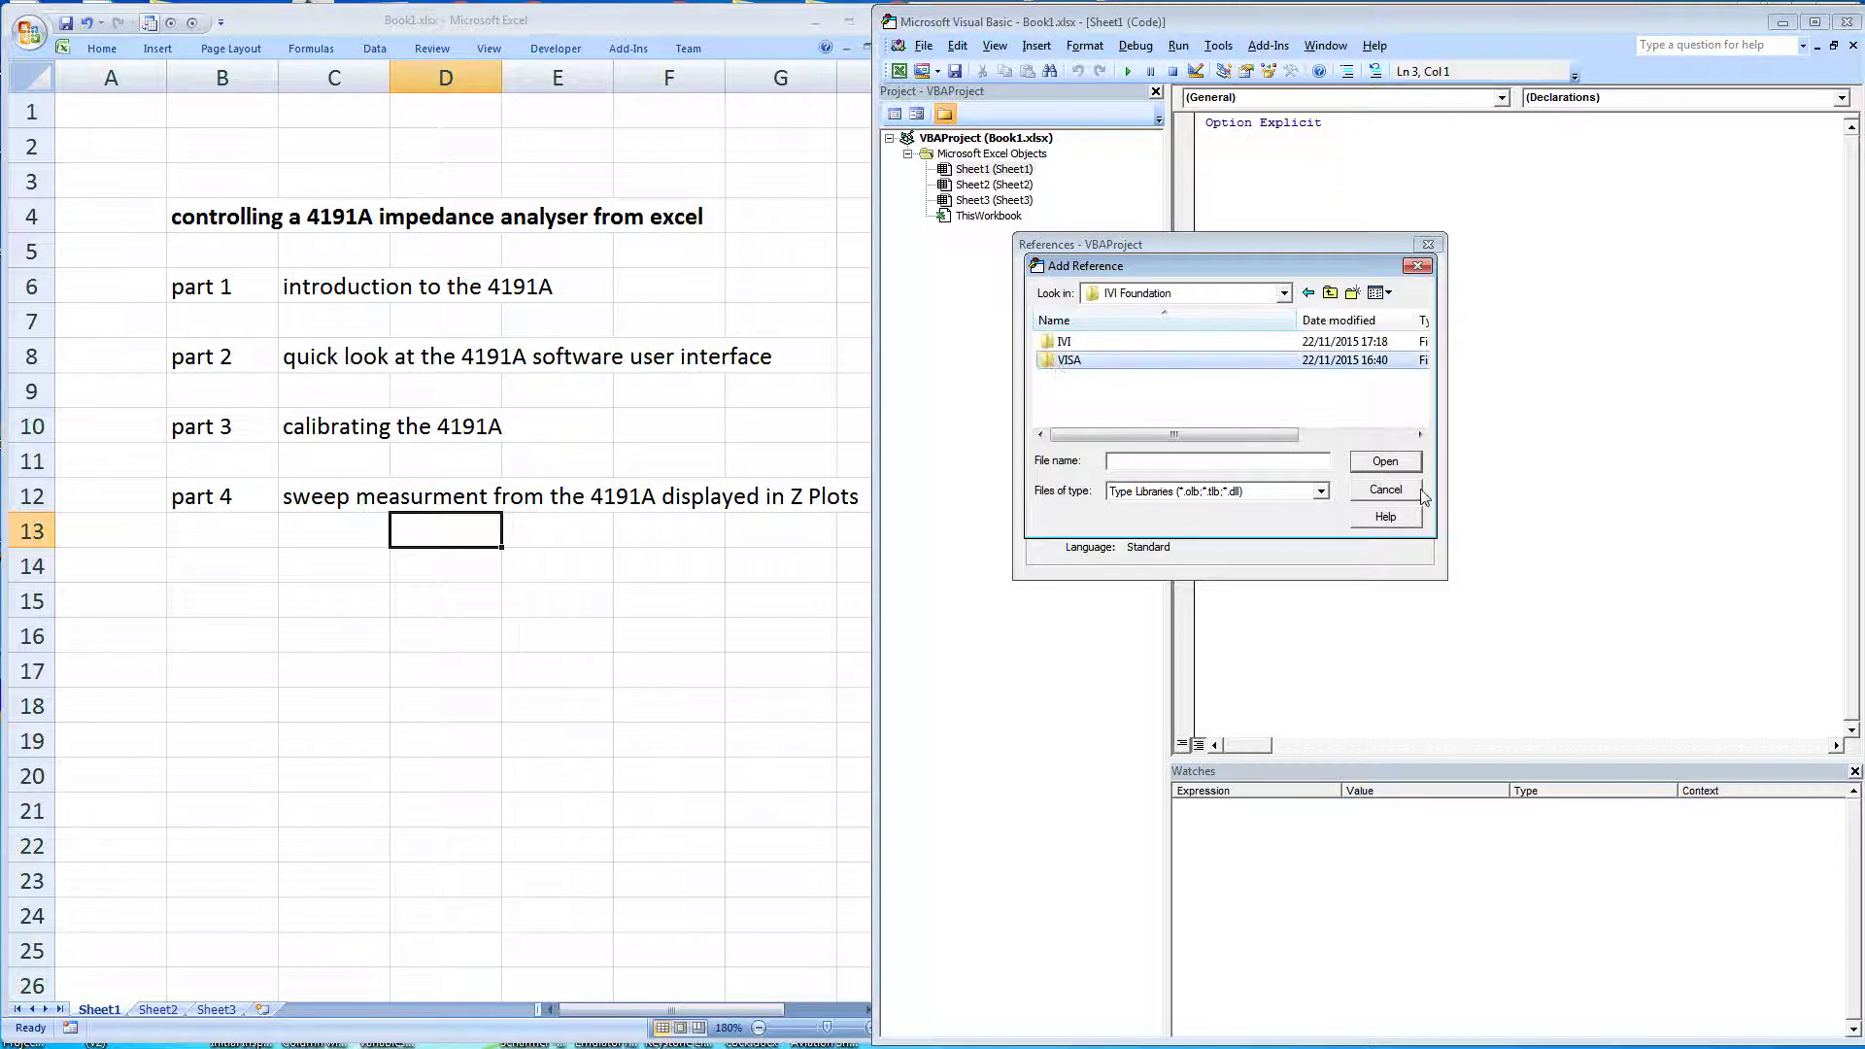
{"action": "double_click", "coordinate": [1078, 342]}
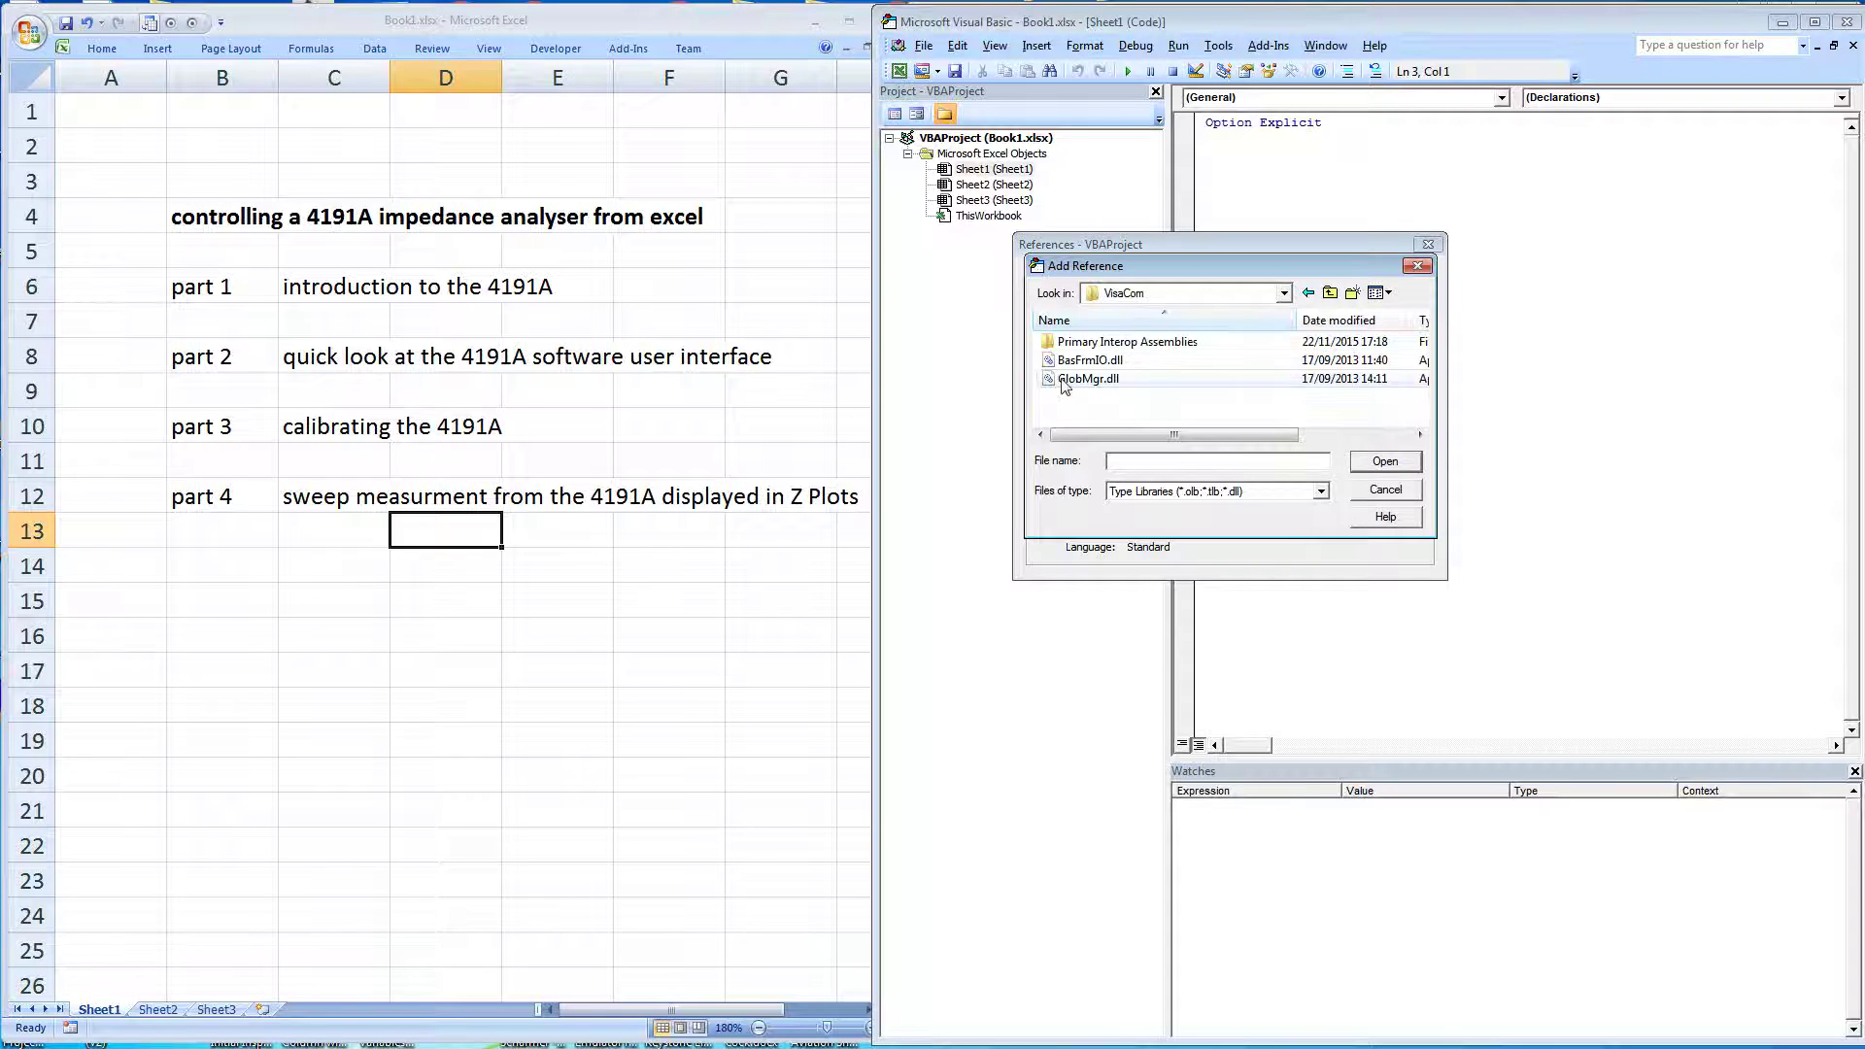
{"action": "left_click", "coordinate": [1067, 380]}
Add GlobMgr.dll as the VISA COM 5.2 reference, confirm References, and close the editor
{"action": "left_click", "coordinate": [1360, 470]}
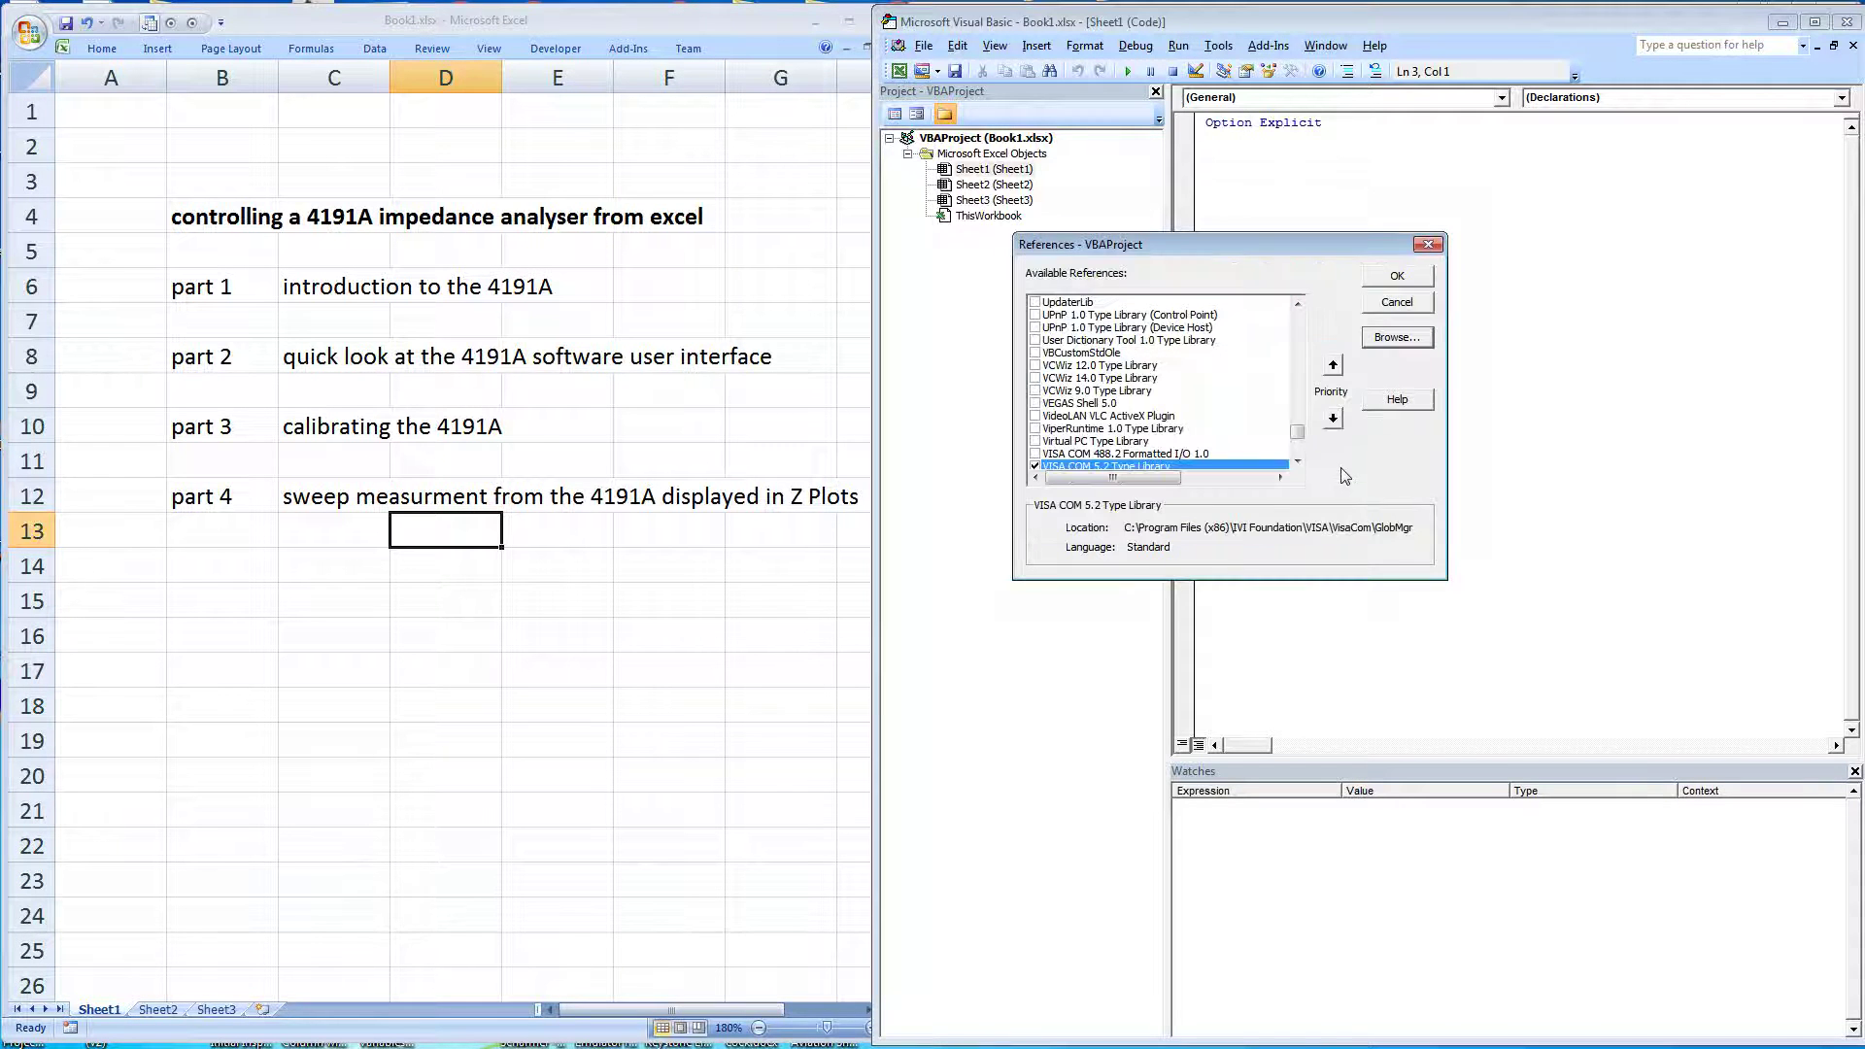
{"action": "left_click", "coordinate": [1298, 462]}
{"action": "left_click", "coordinate": [1298, 462]}
{"action": "left_click", "coordinate": [1297, 462]}
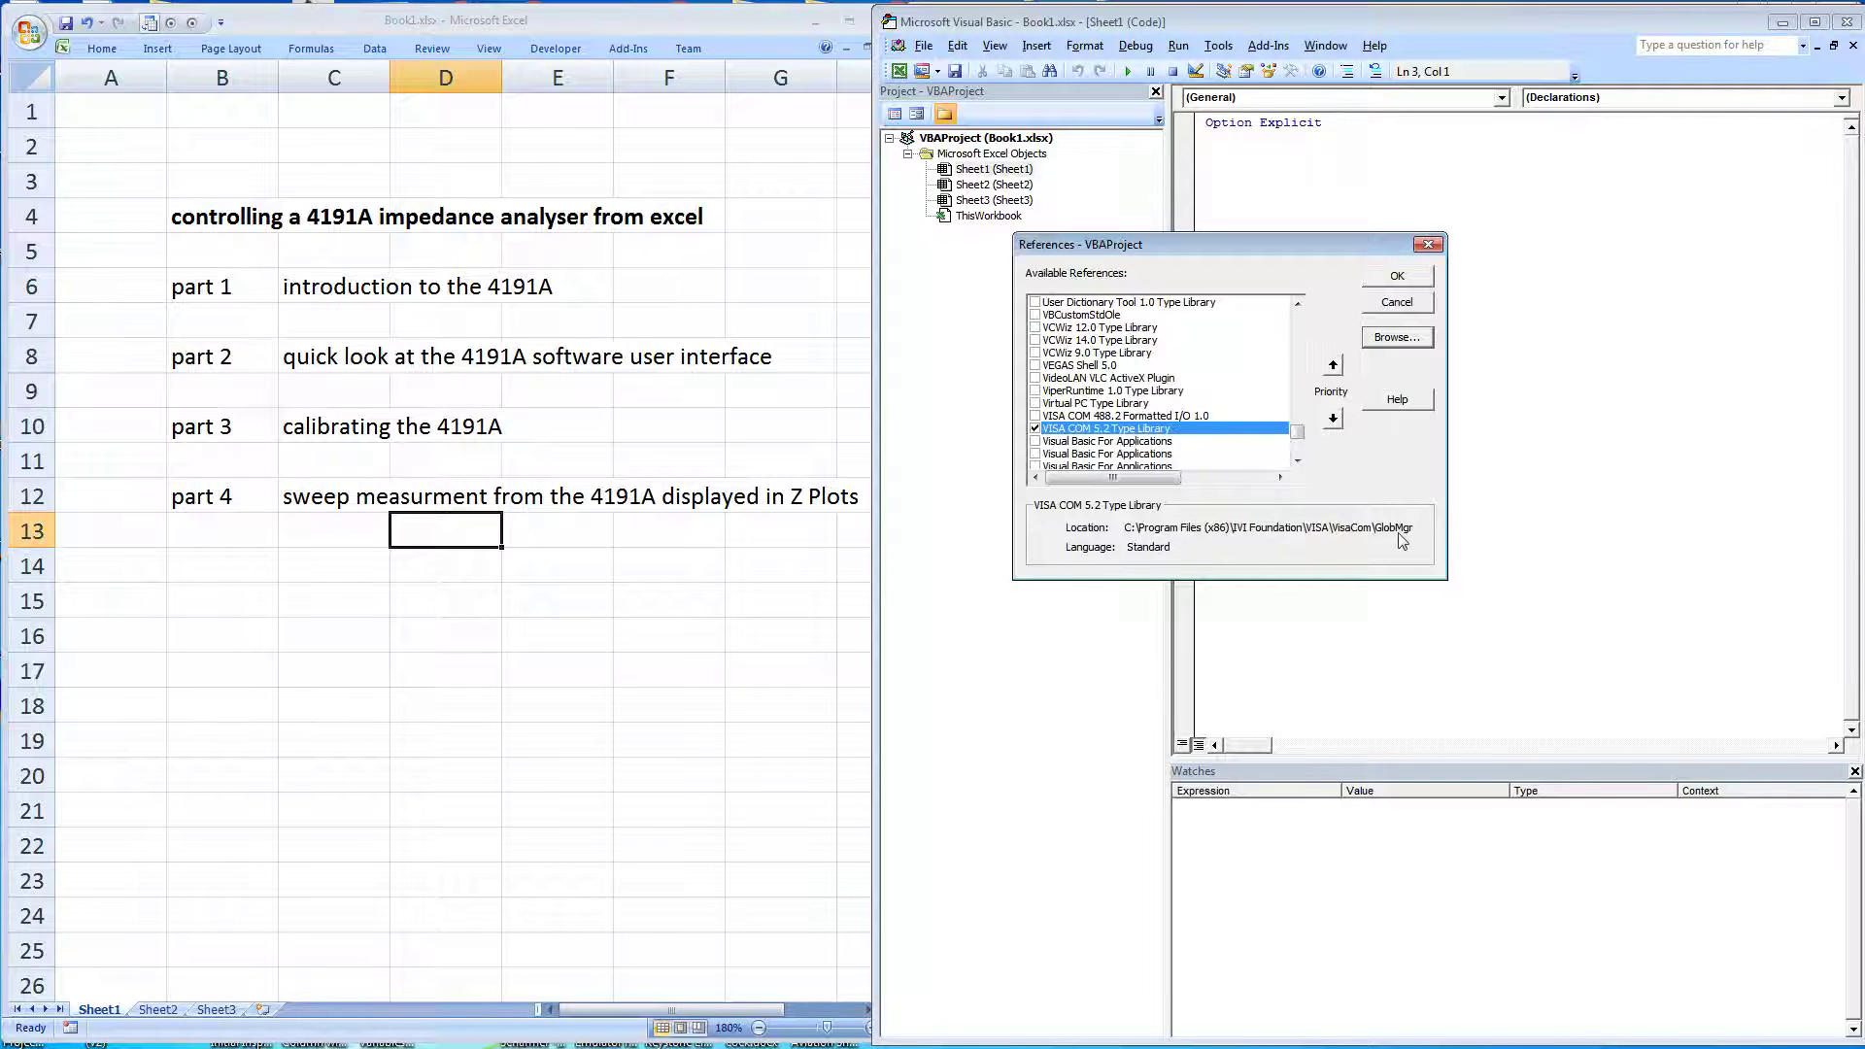
{"action": "left_click", "coordinate": [1396, 277]}
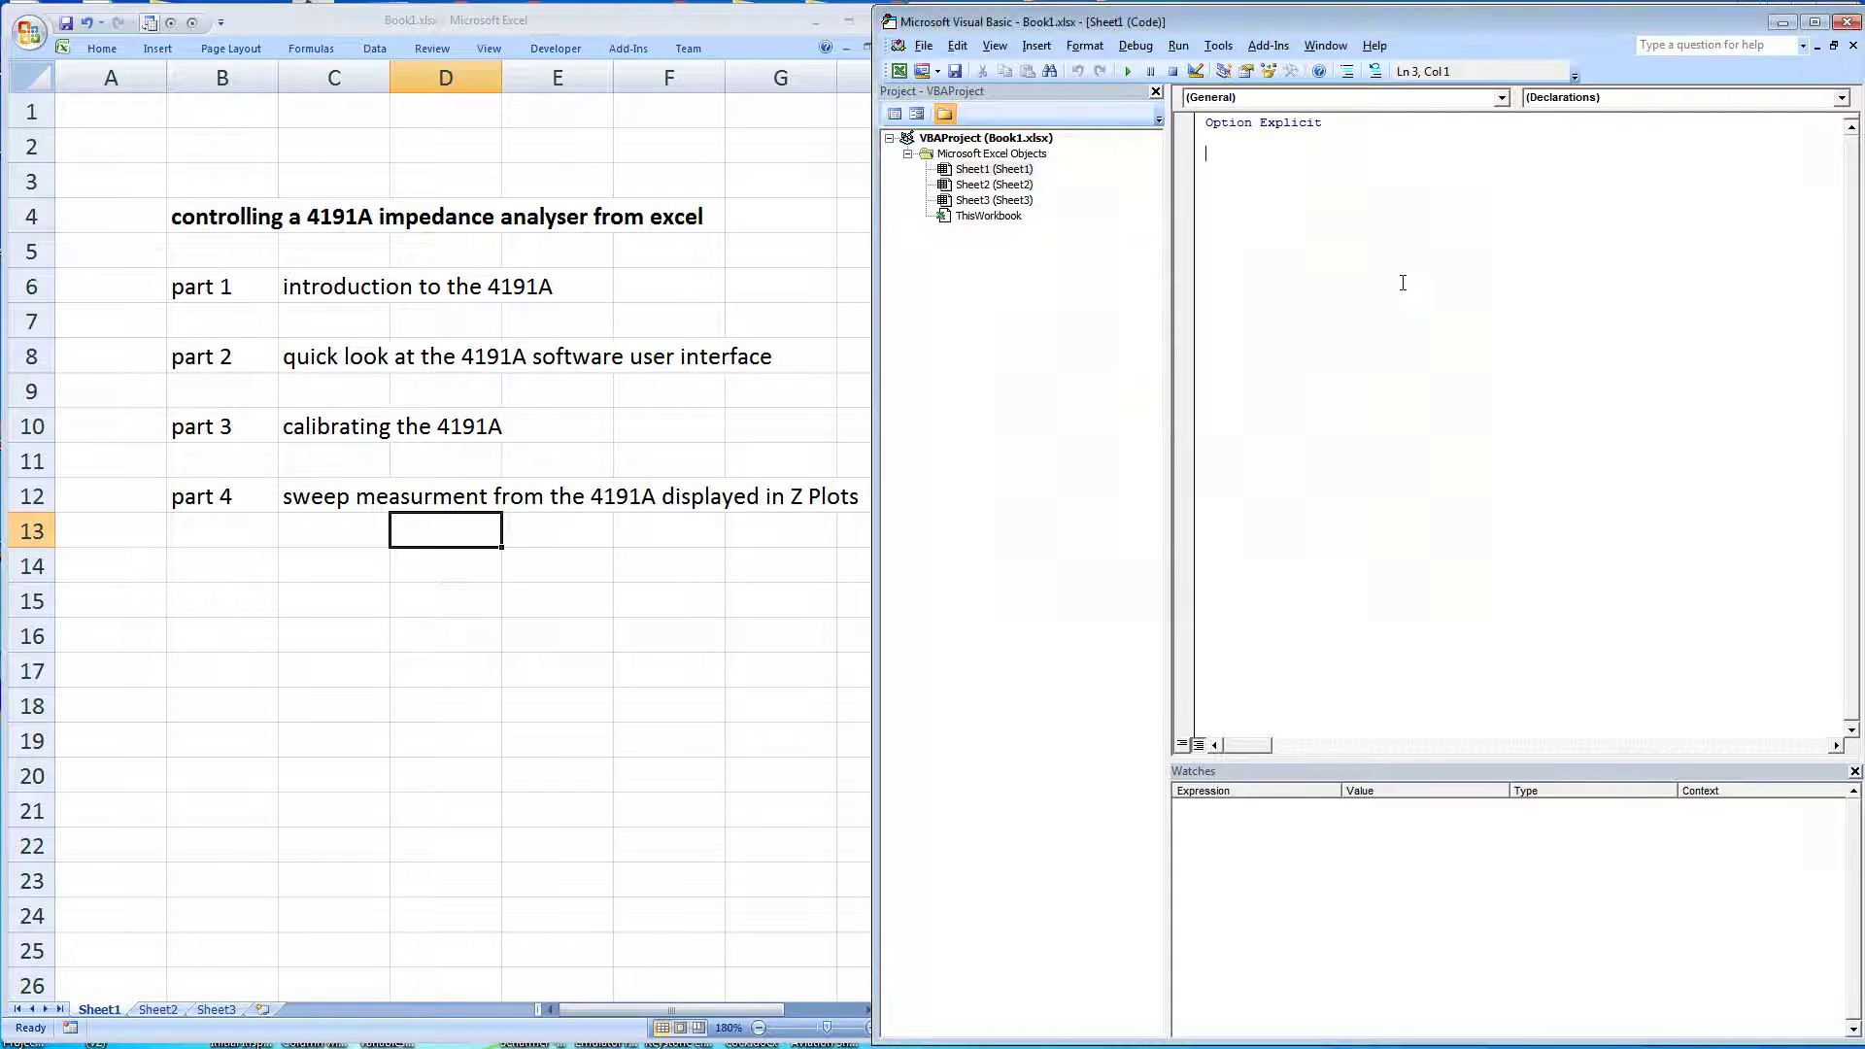
{"action": "left_click", "coordinate": [1848, 23]}
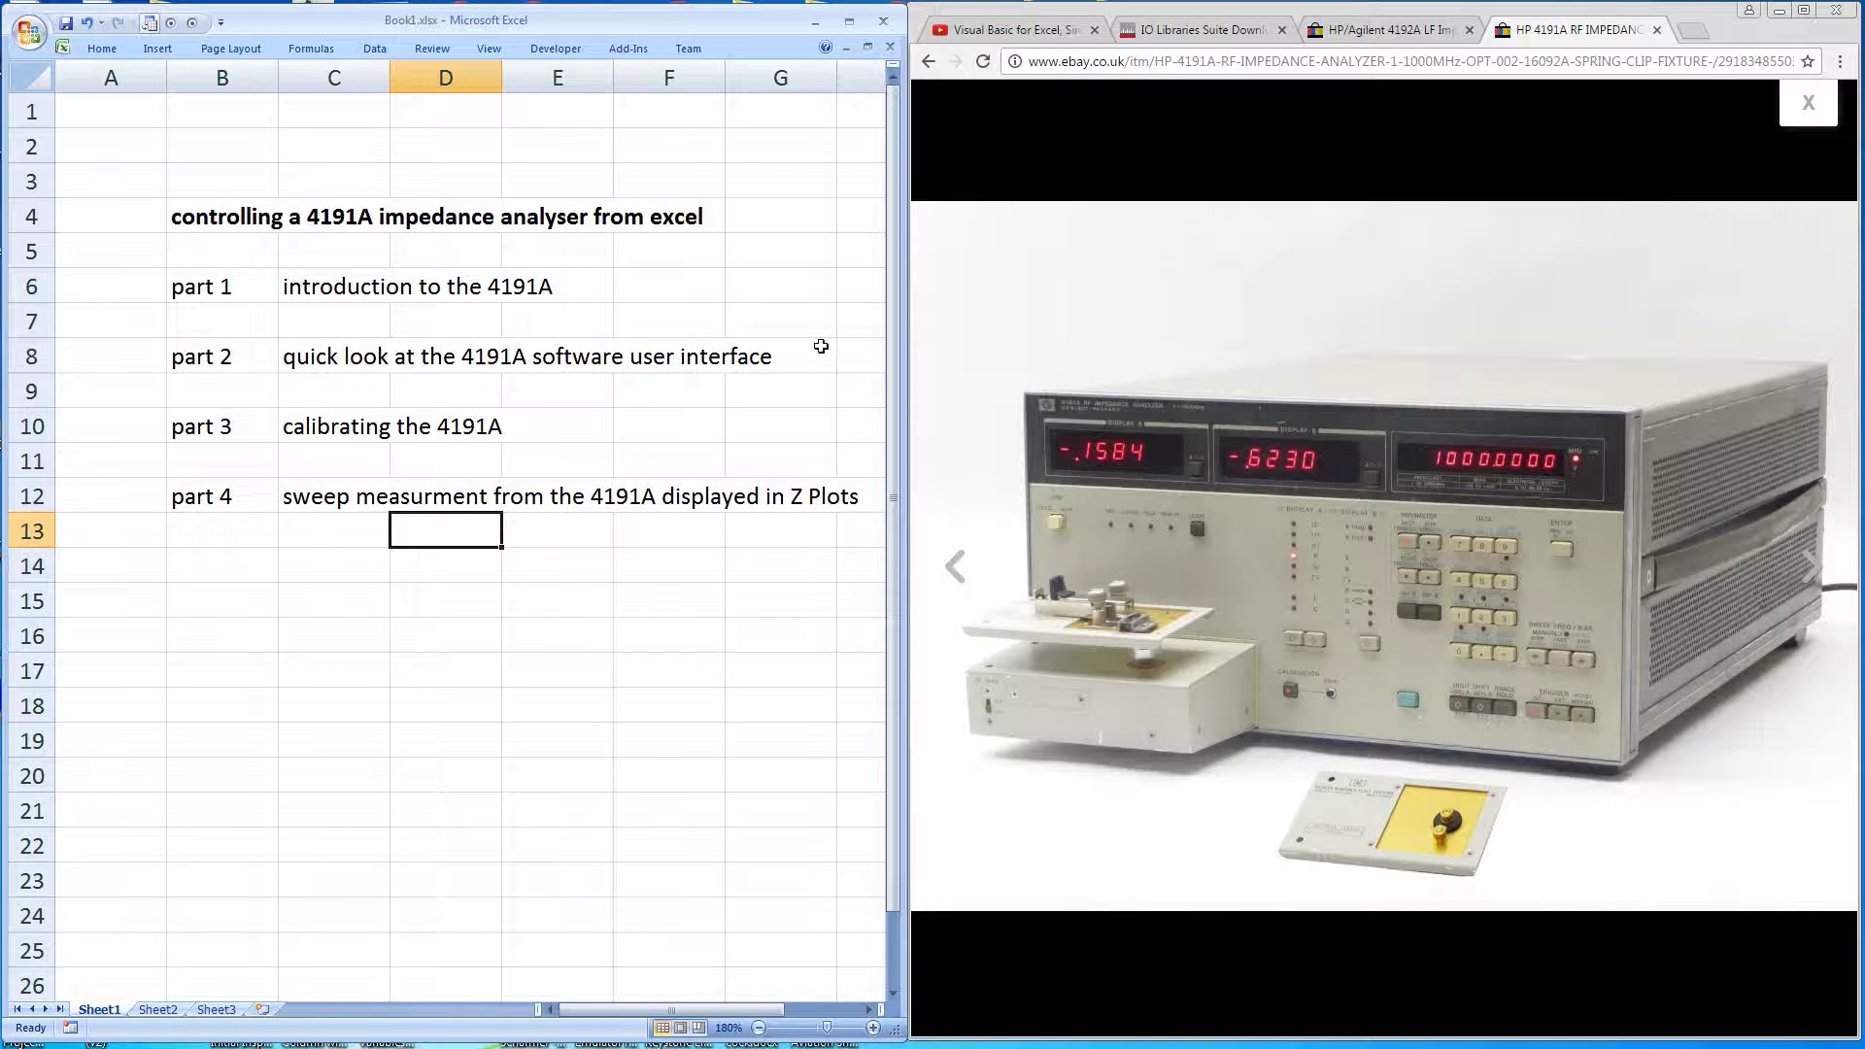
Close Book1 without saving, open 4191A_Ver21.xlsm from Recent Documents, and bring up its security options
{"action": "left_click", "coordinate": [890, 47]}
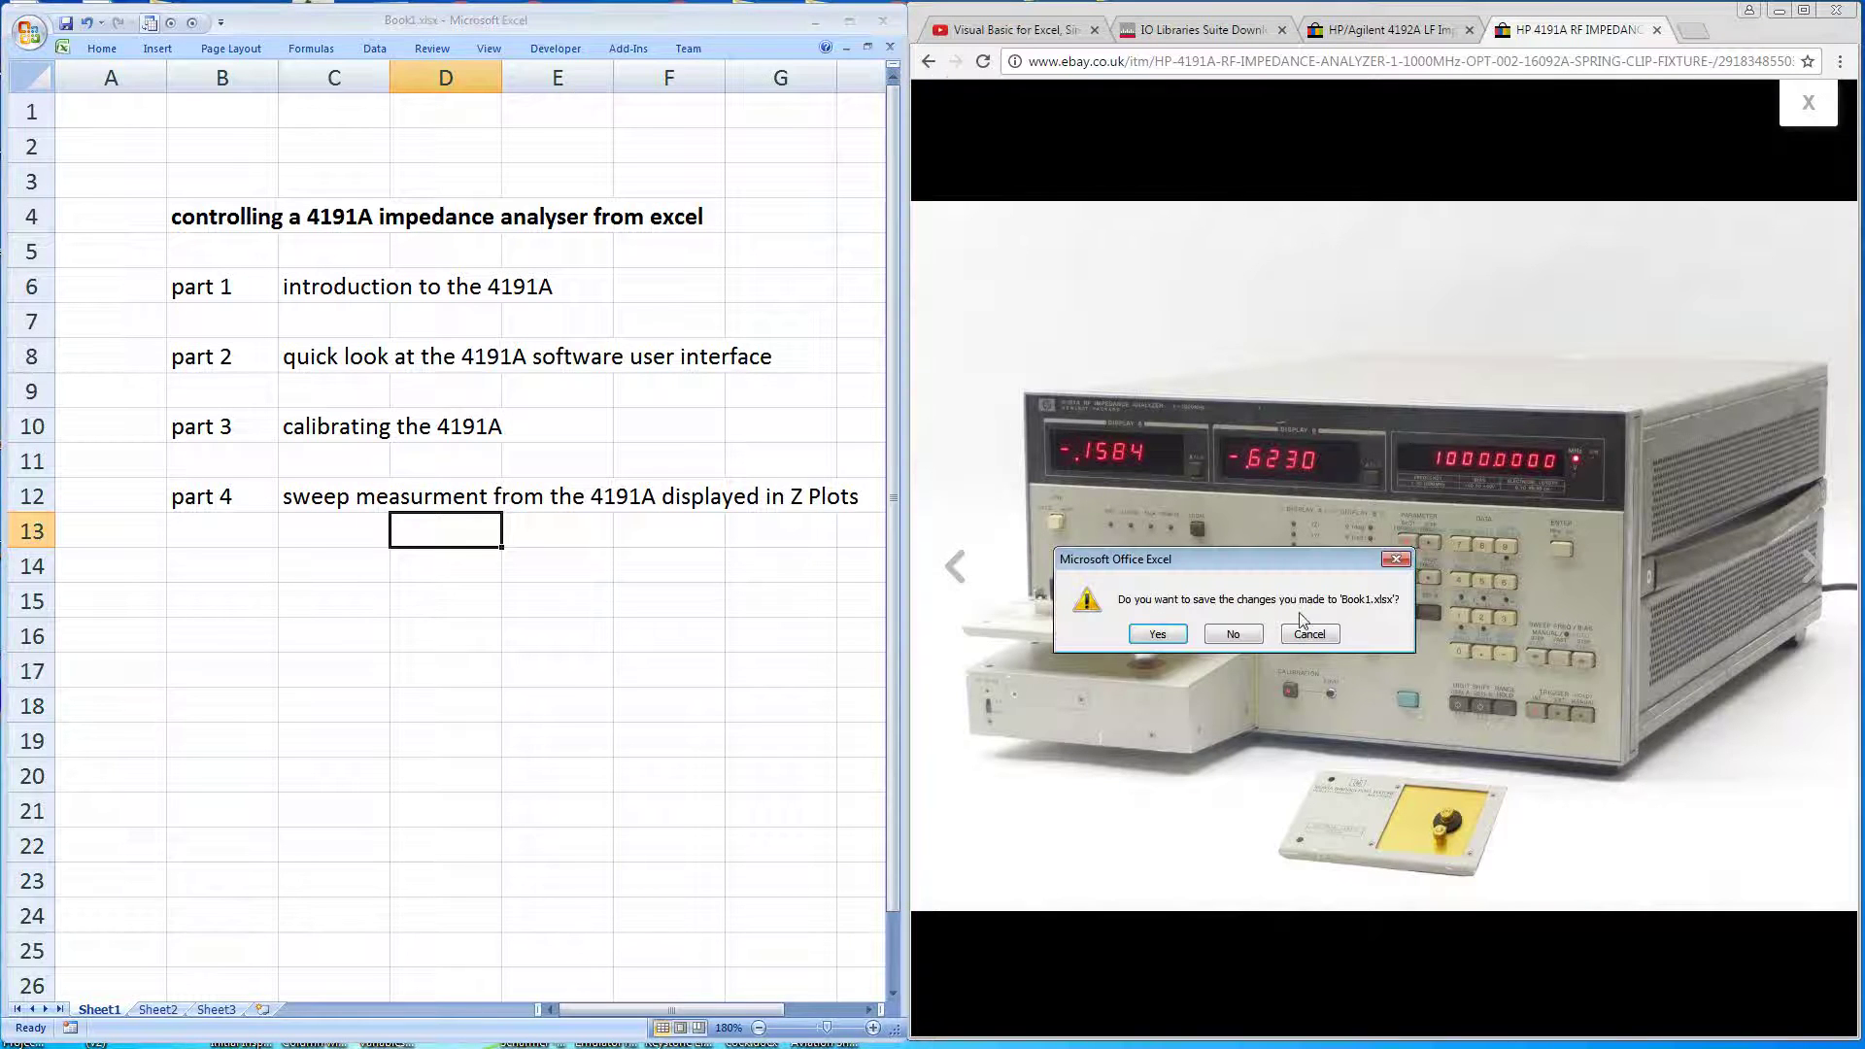
{"action": "left_click", "coordinate": [1235, 633]}
{"action": "left_click", "coordinate": [29, 31]}
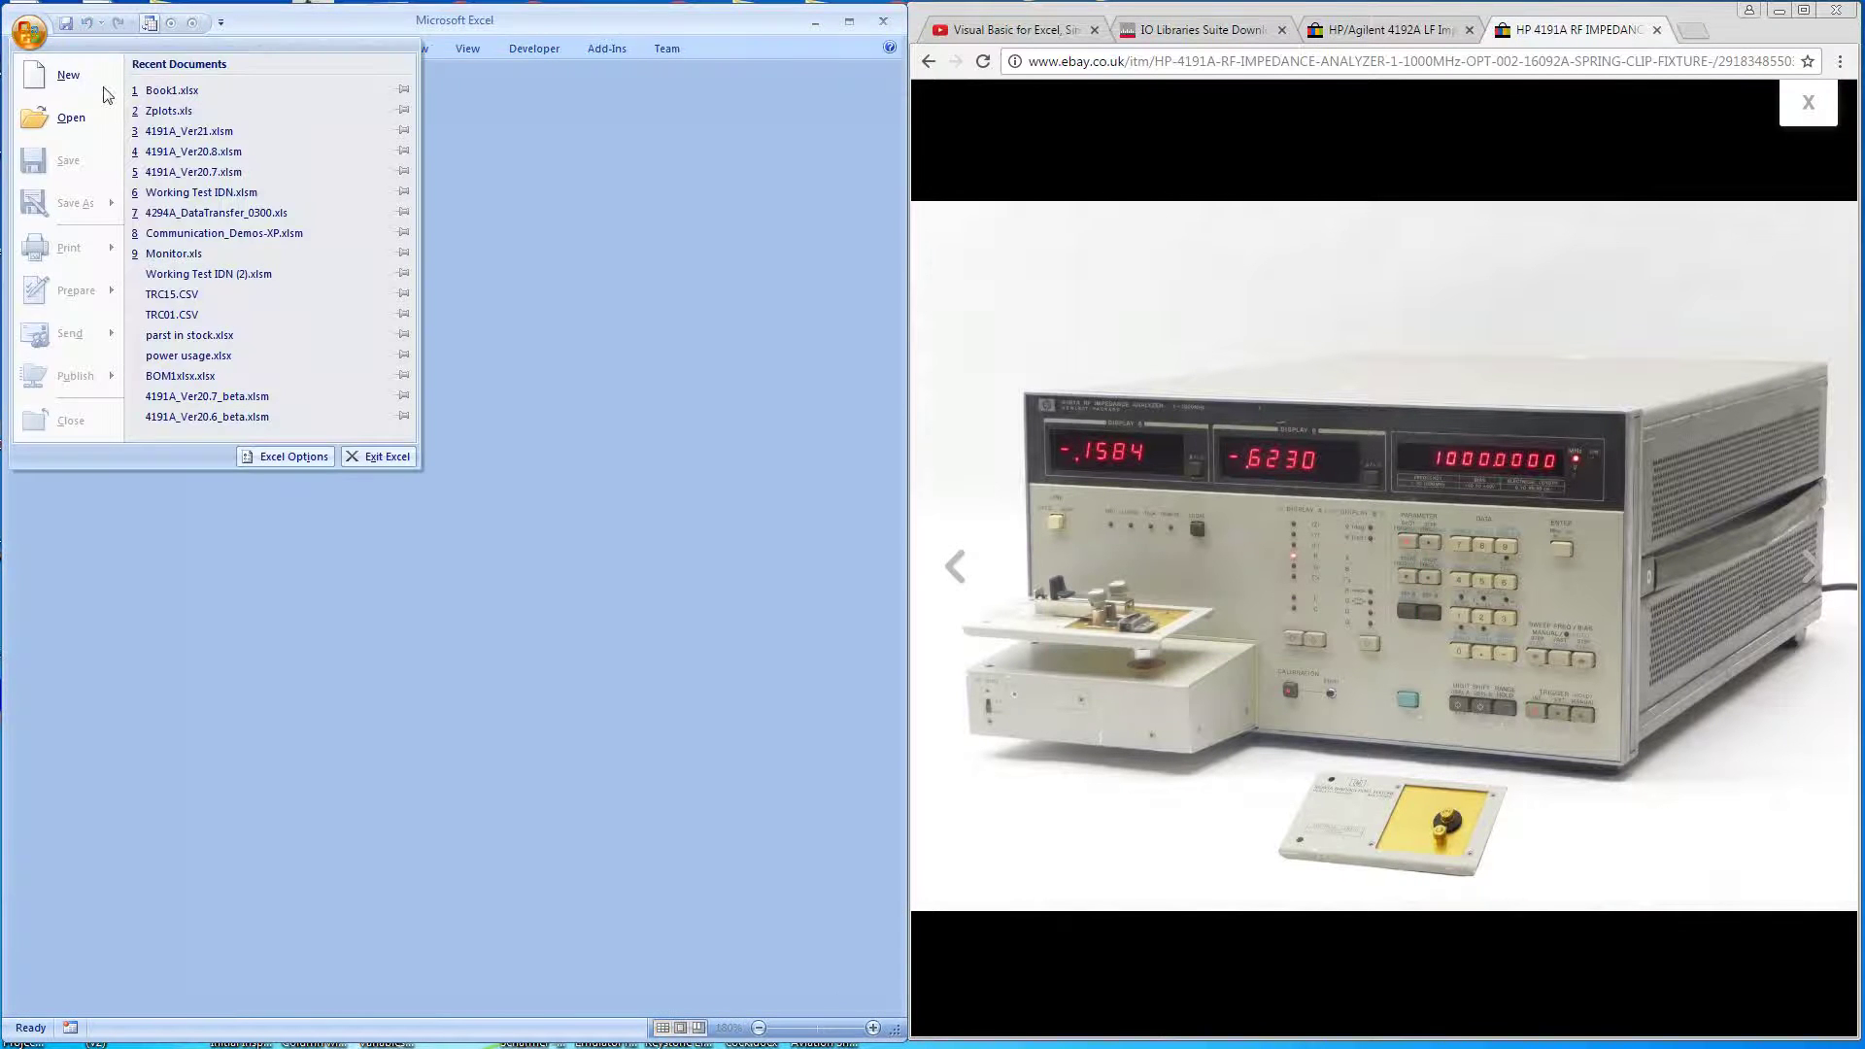
{"action": "left_click", "coordinate": [247, 132]}
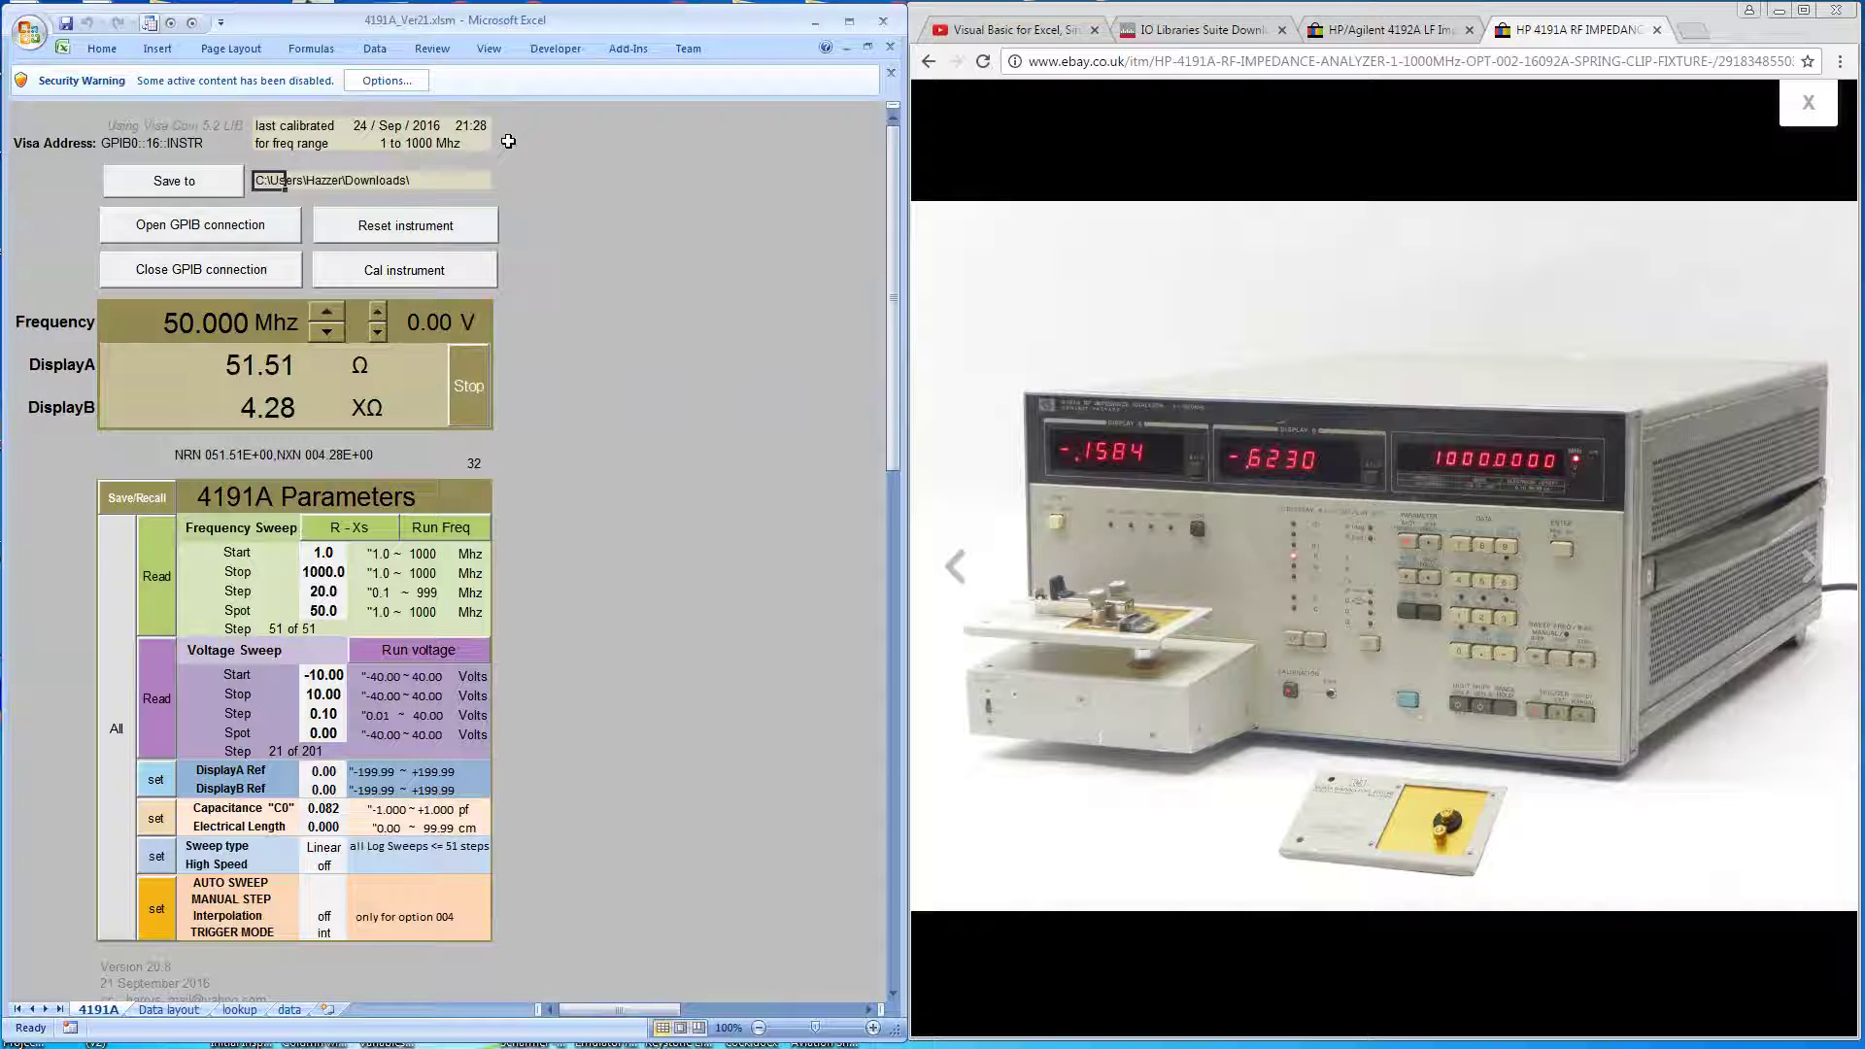
{"action": "left_click", "coordinate": [386, 81]}
Choose Enable this content in the security options and confirm with OK
{"action": "left_click", "coordinate": [324, 573]}
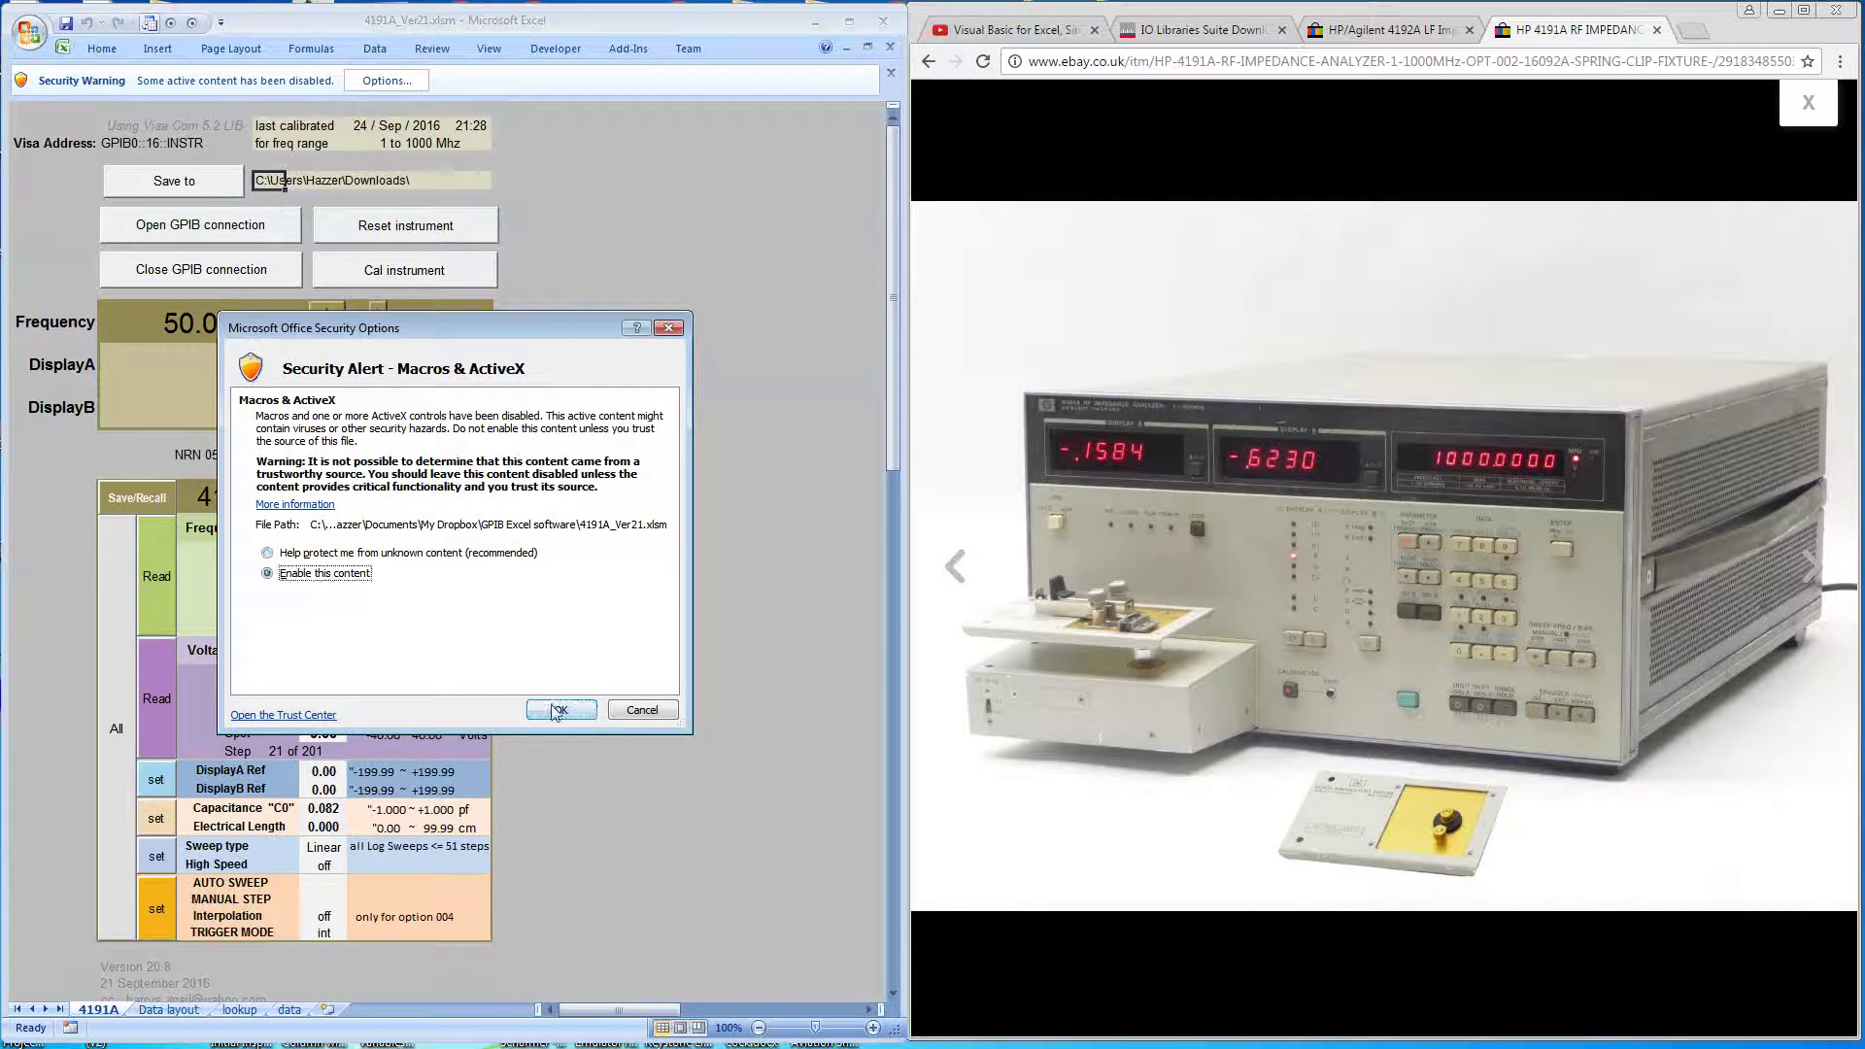
{"action": "left_click", "coordinate": [559, 710]}
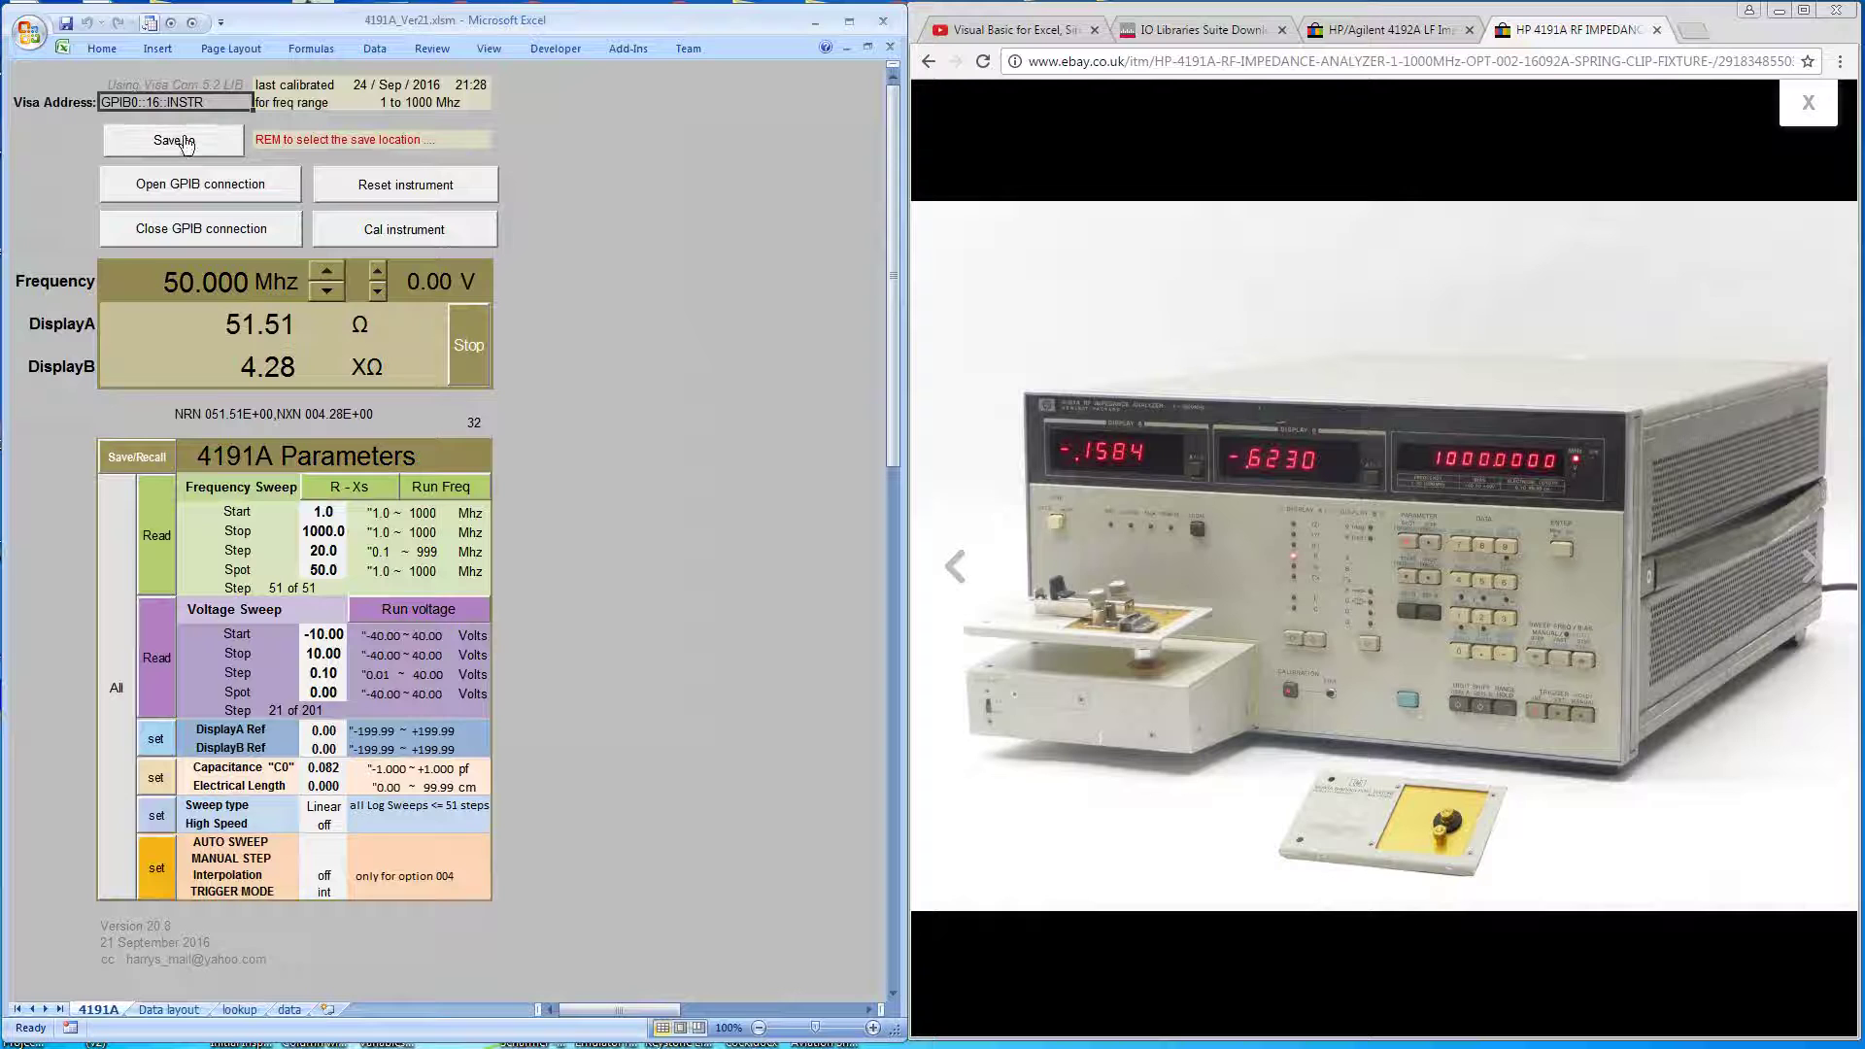
Point Save to at the Downloads folder through the Select a Folder dialog
{"action": "left_click", "coordinate": [187, 143]}
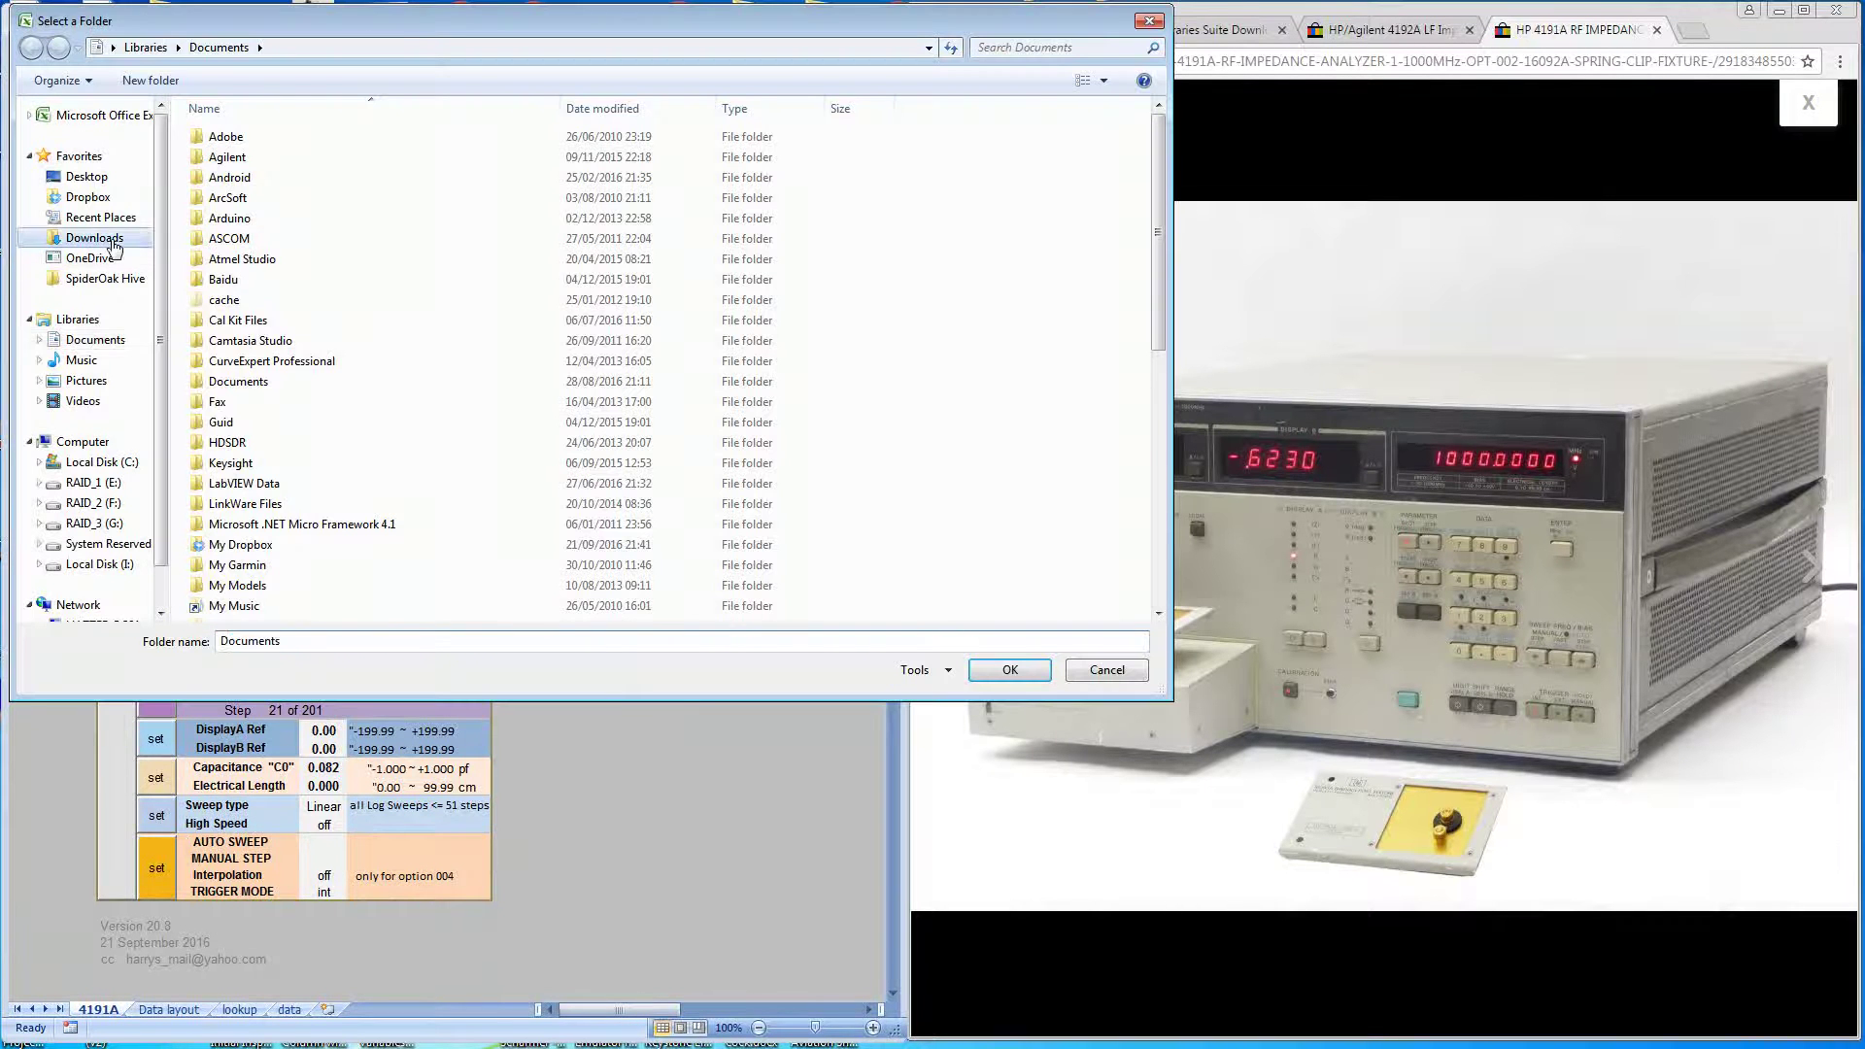
{"action": "left_click", "coordinate": [115, 246]}
{"action": "left_click", "coordinate": [1010, 671]}
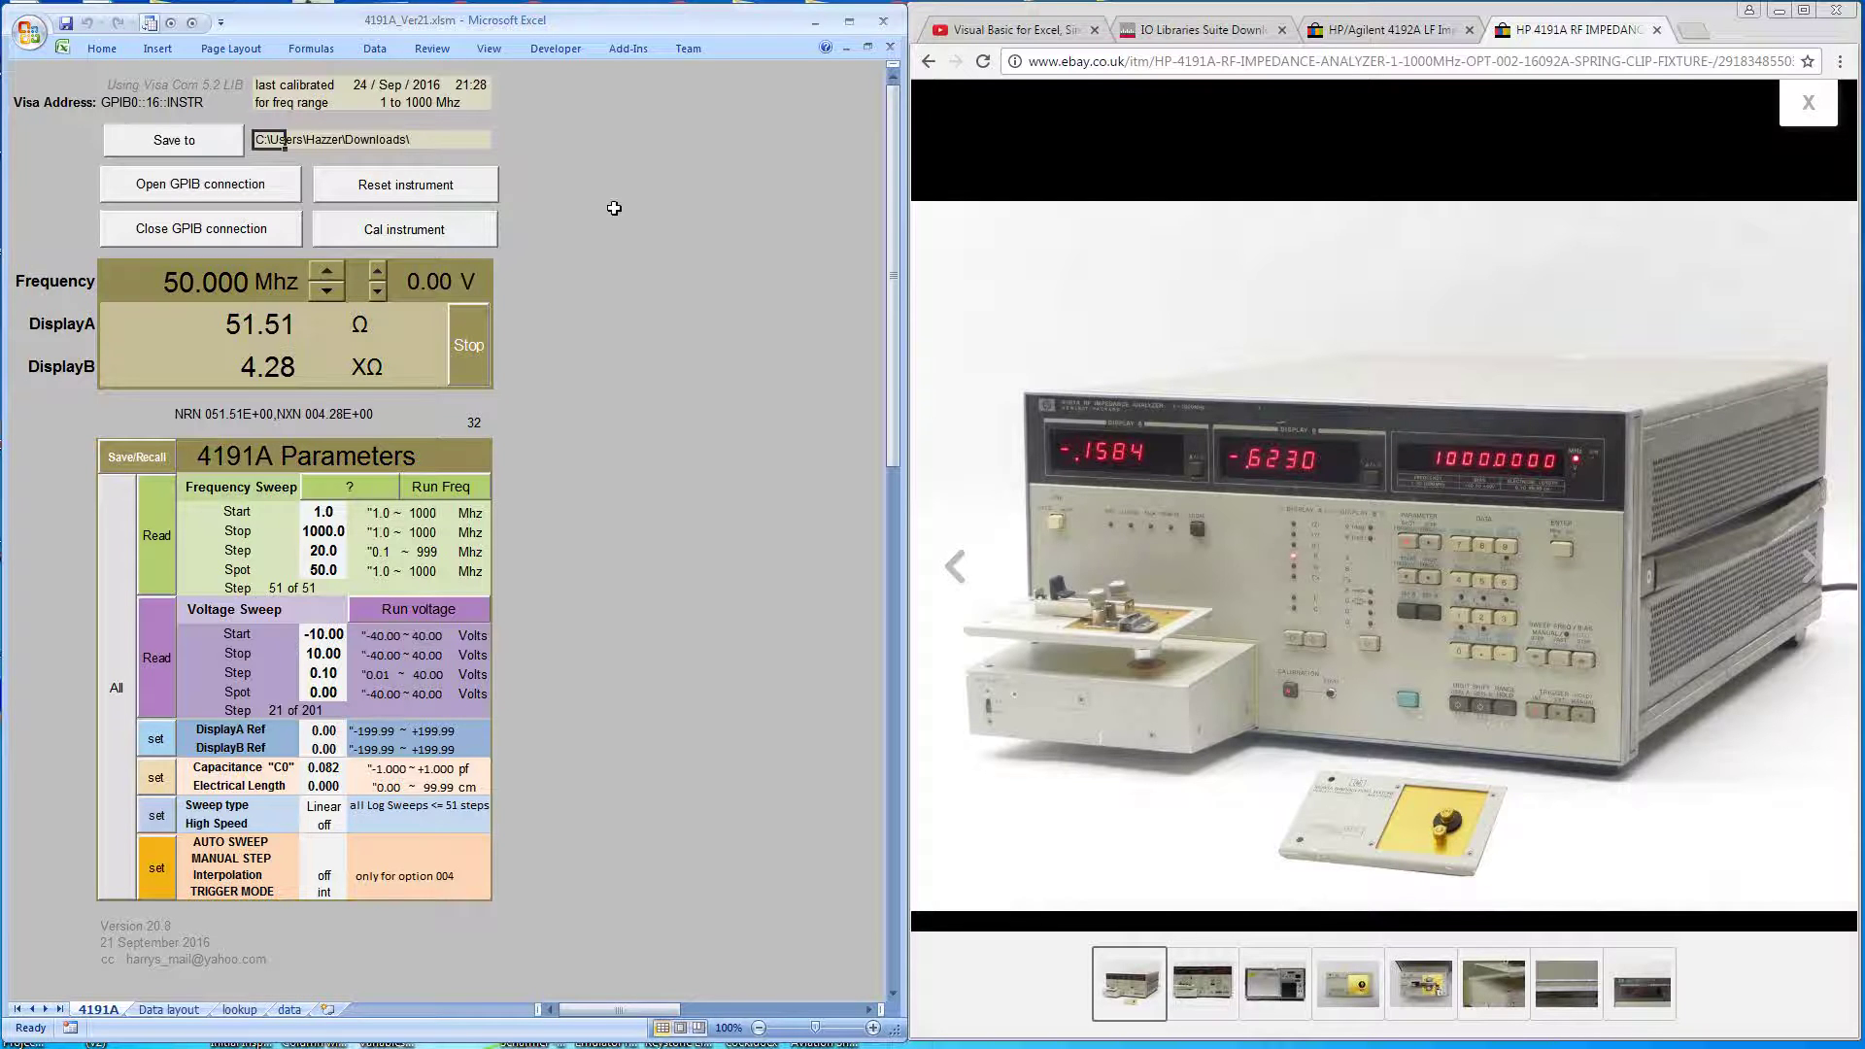
{"action": "left_click", "coordinate": [461, 192]}
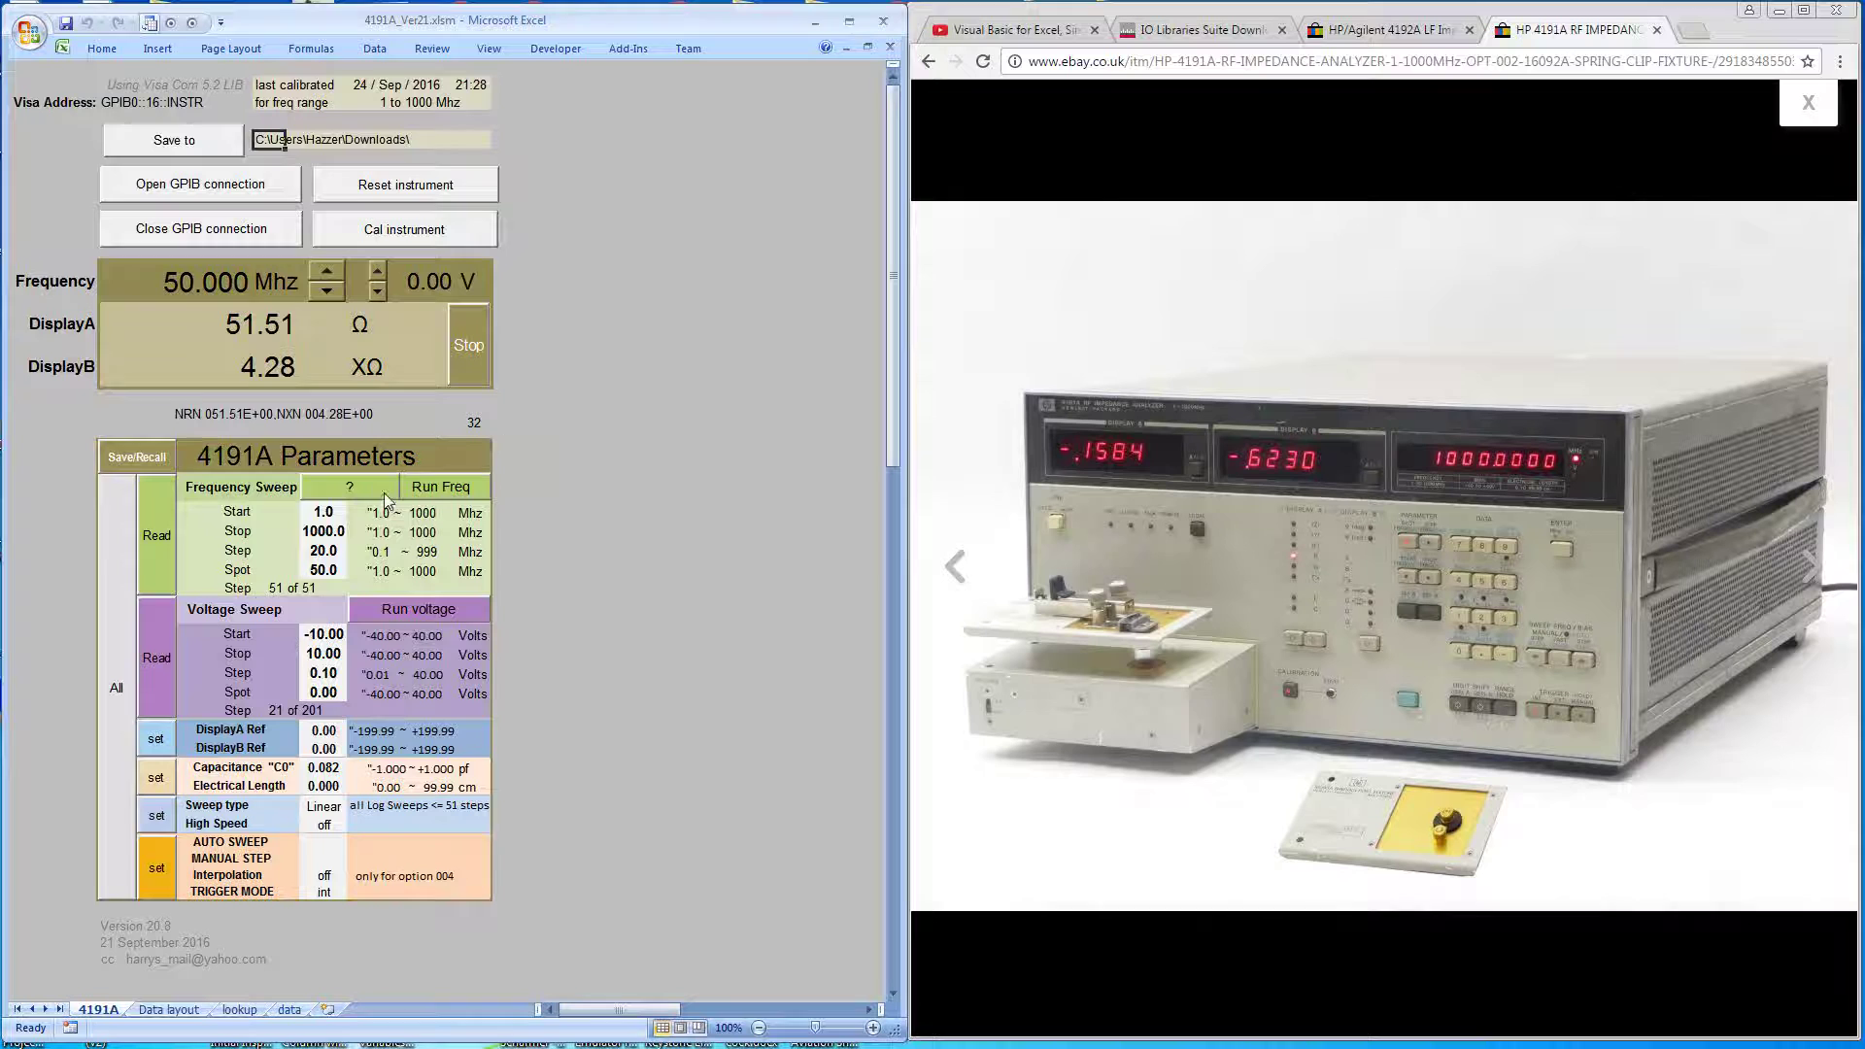
Switch the measurement parameter to R - Xs, then to rx - ry
{"action": "left_click", "coordinate": [349, 486]}
{"action": "left_click_drag", "start_coordinate": [499, 301], "coordinate": [755, 382]}
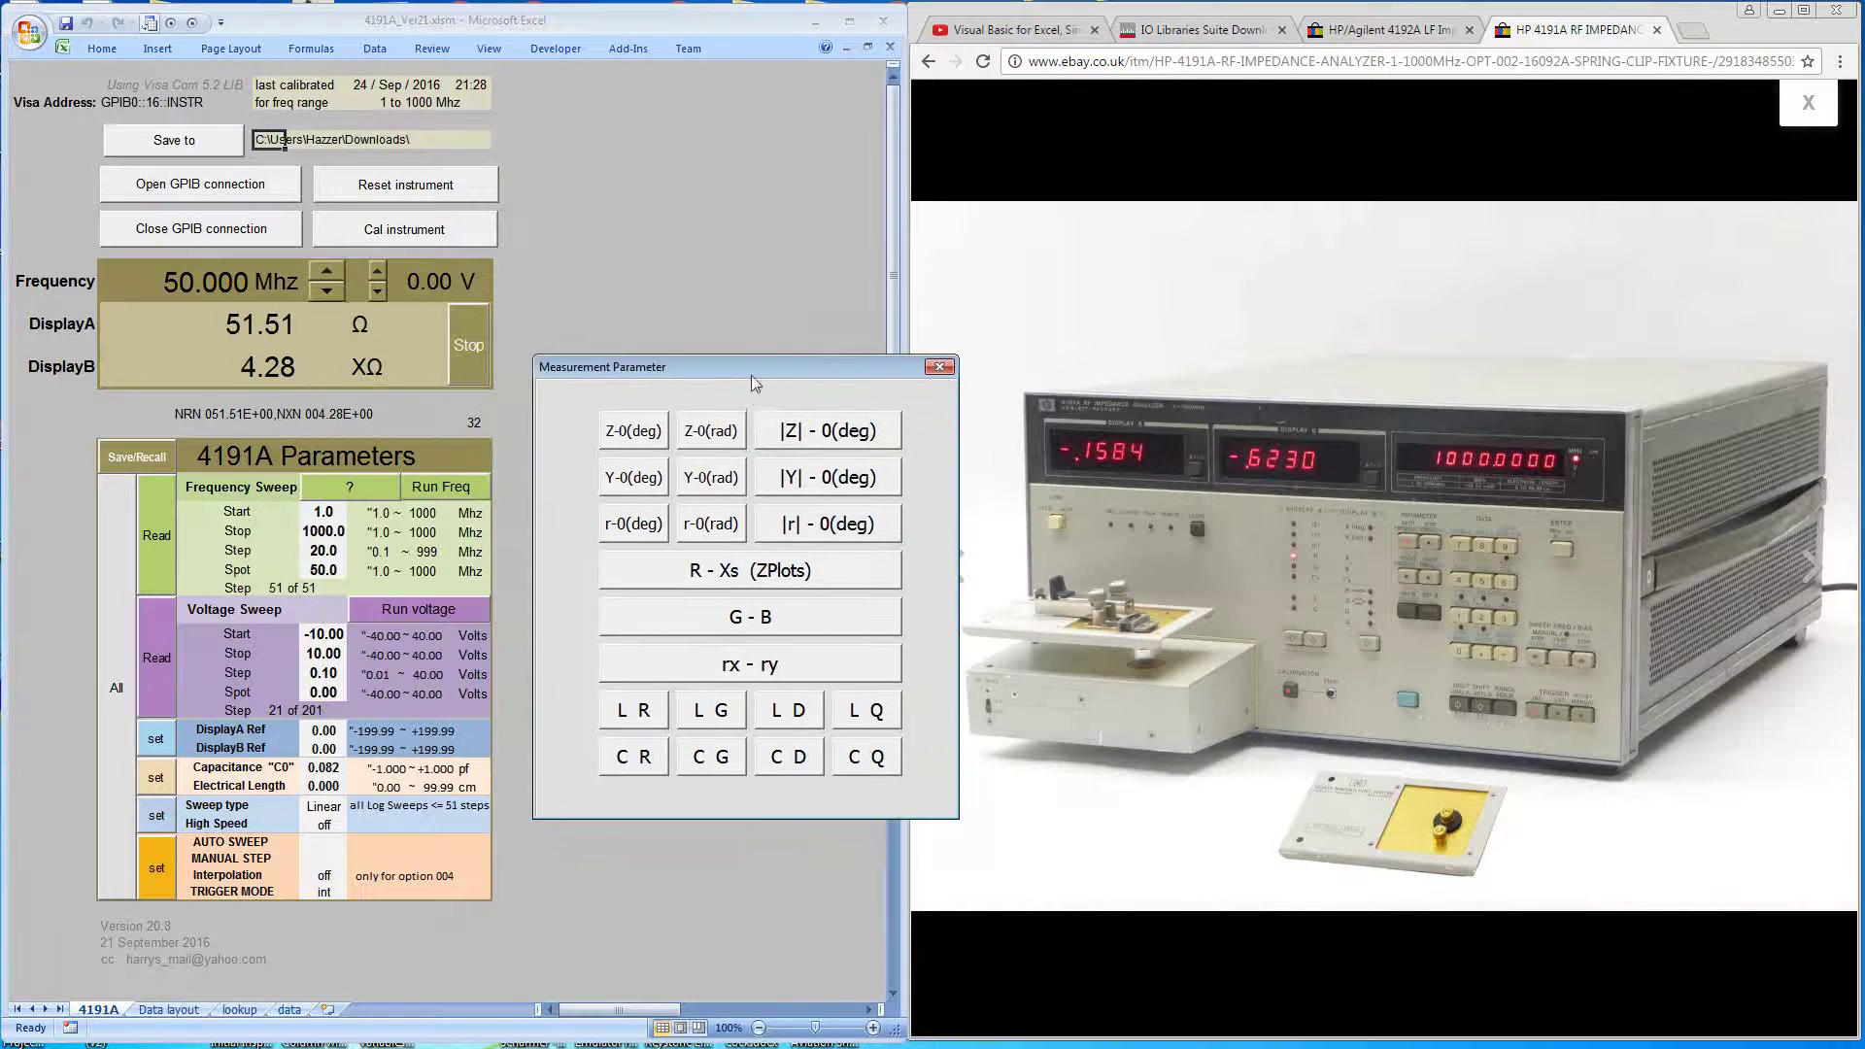
{"action": "left_click", "coordinate": [741, 575]}
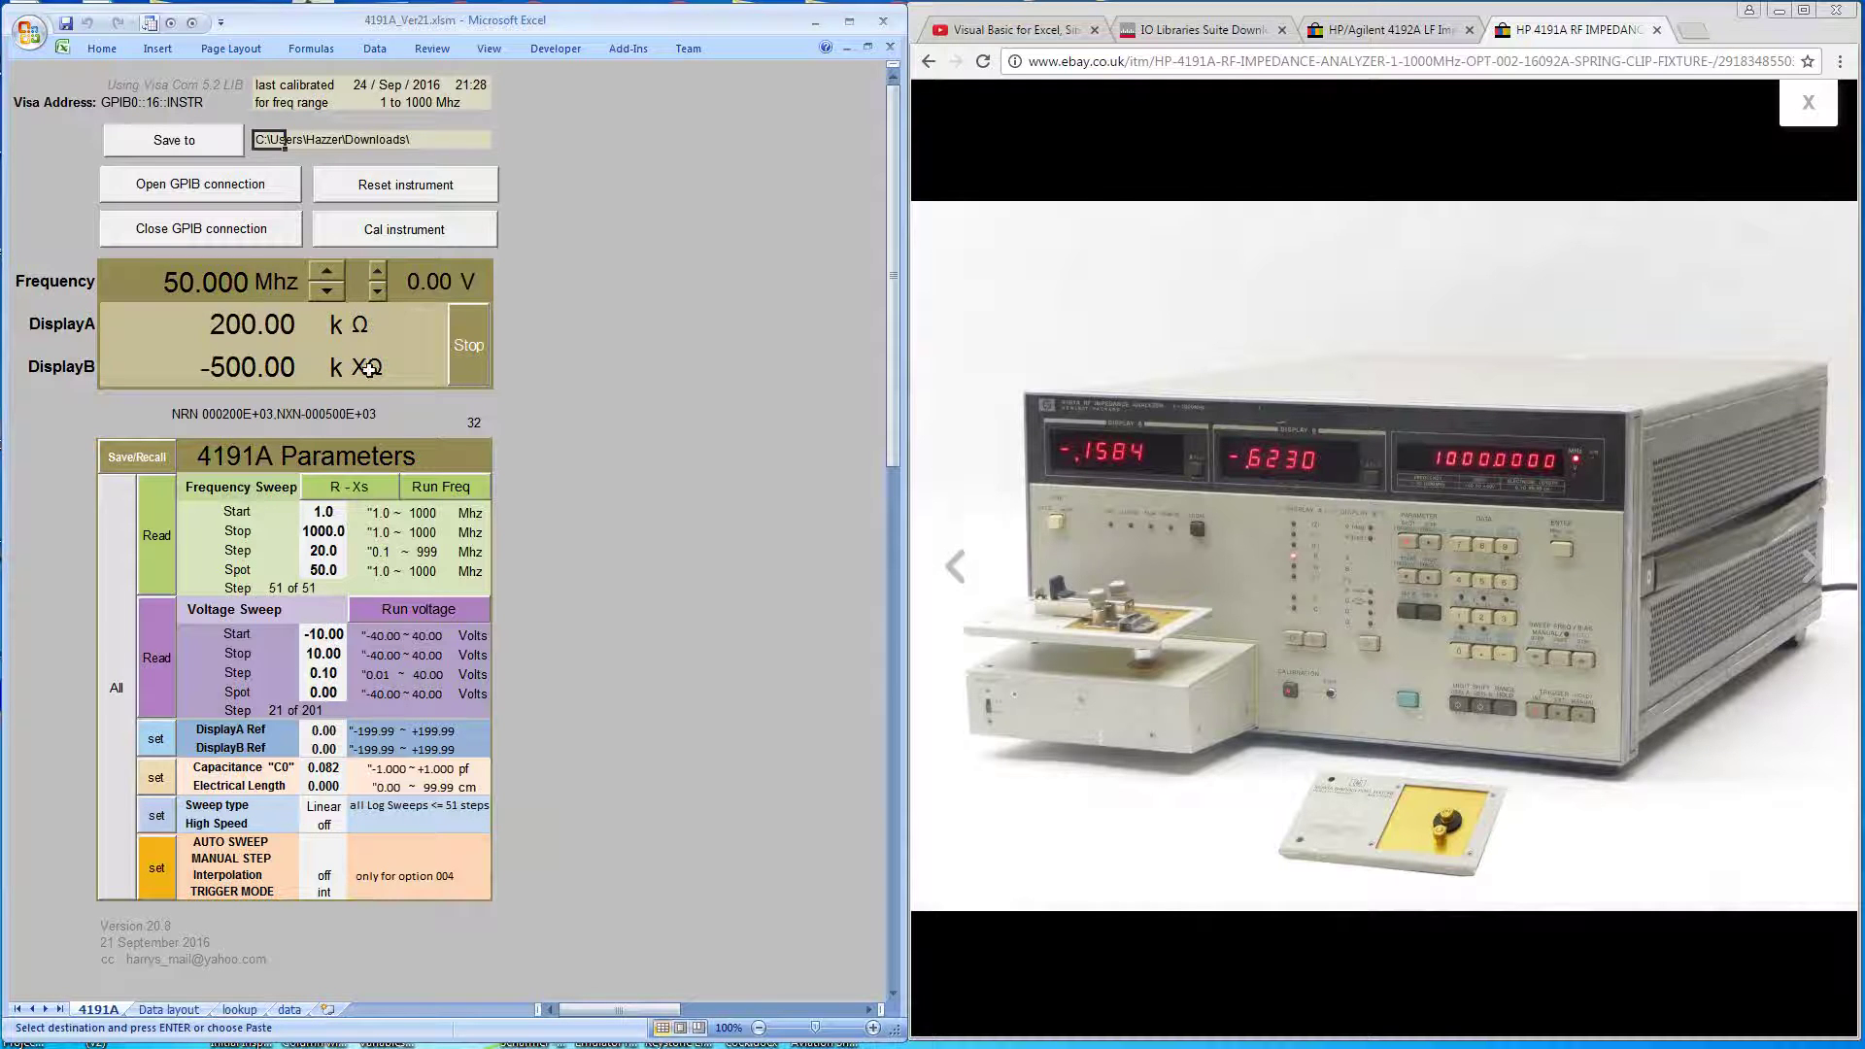
{"action": "left_click", "coordinate": [377, 492]}
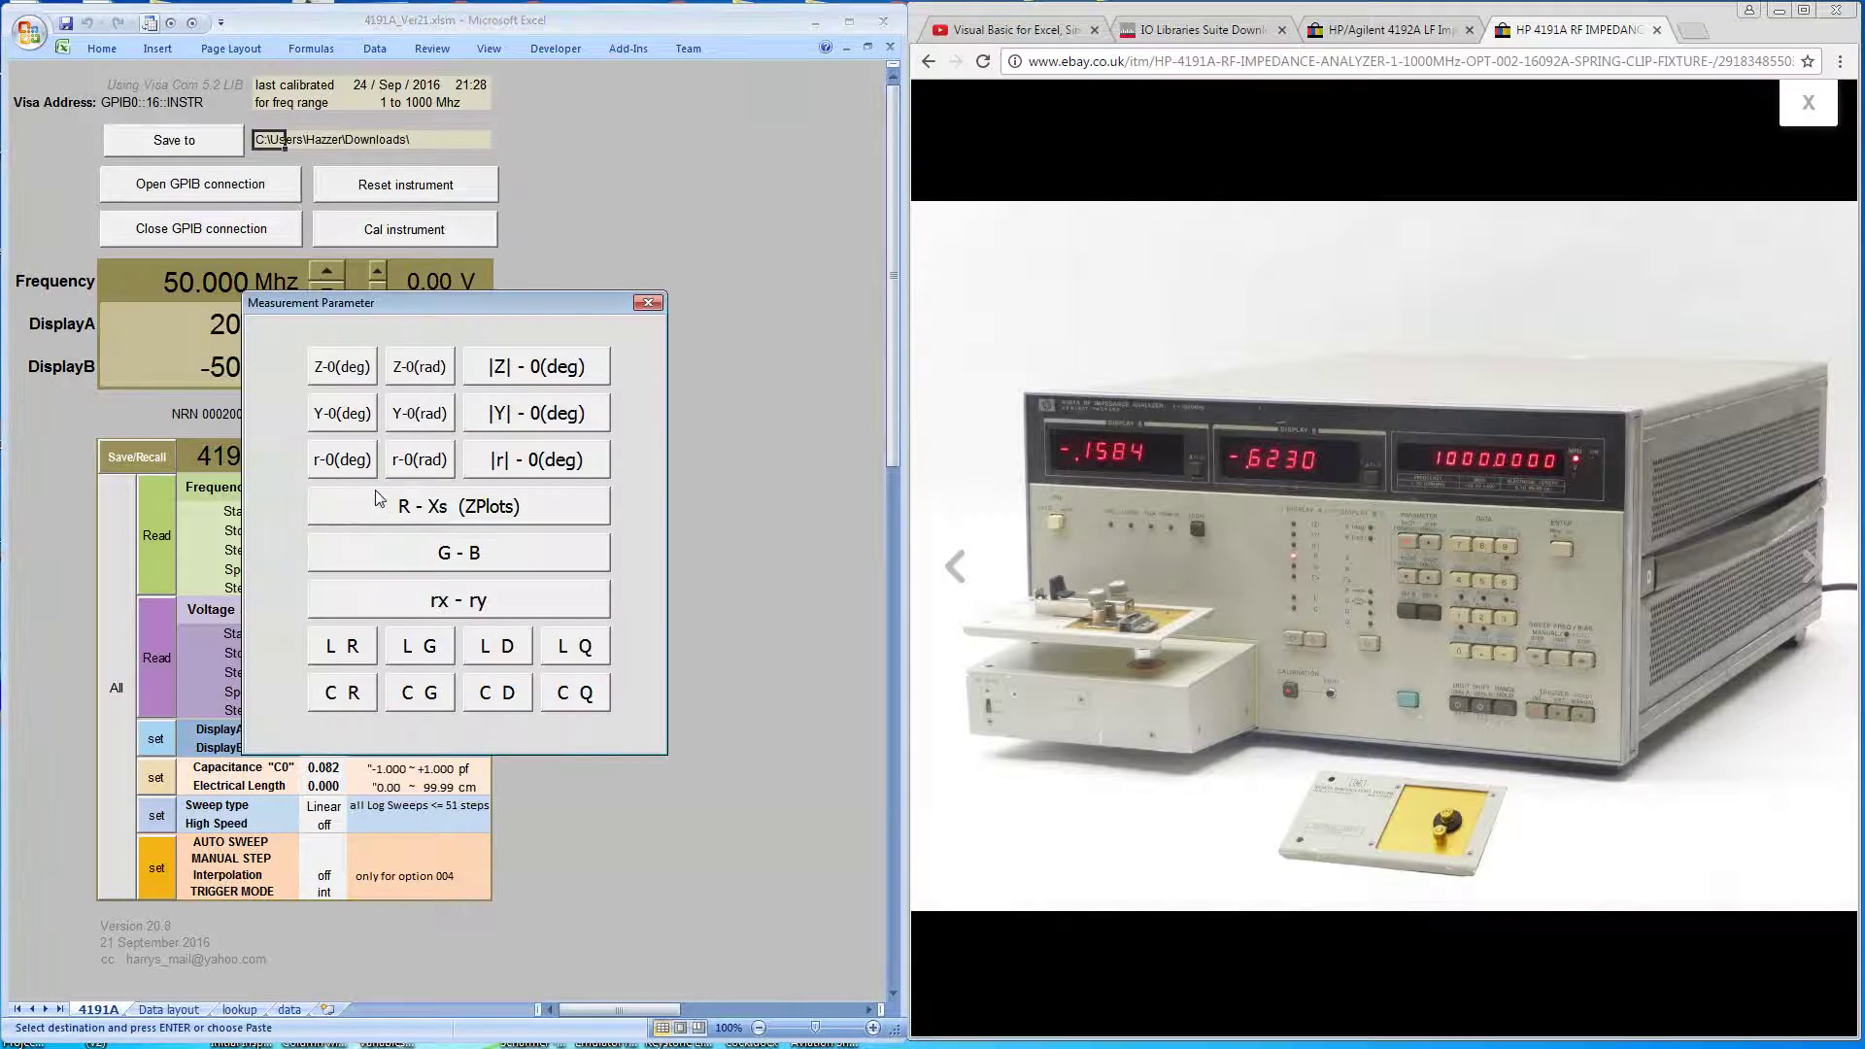
{"action": "left_click", "coordinate": [504, 596]}
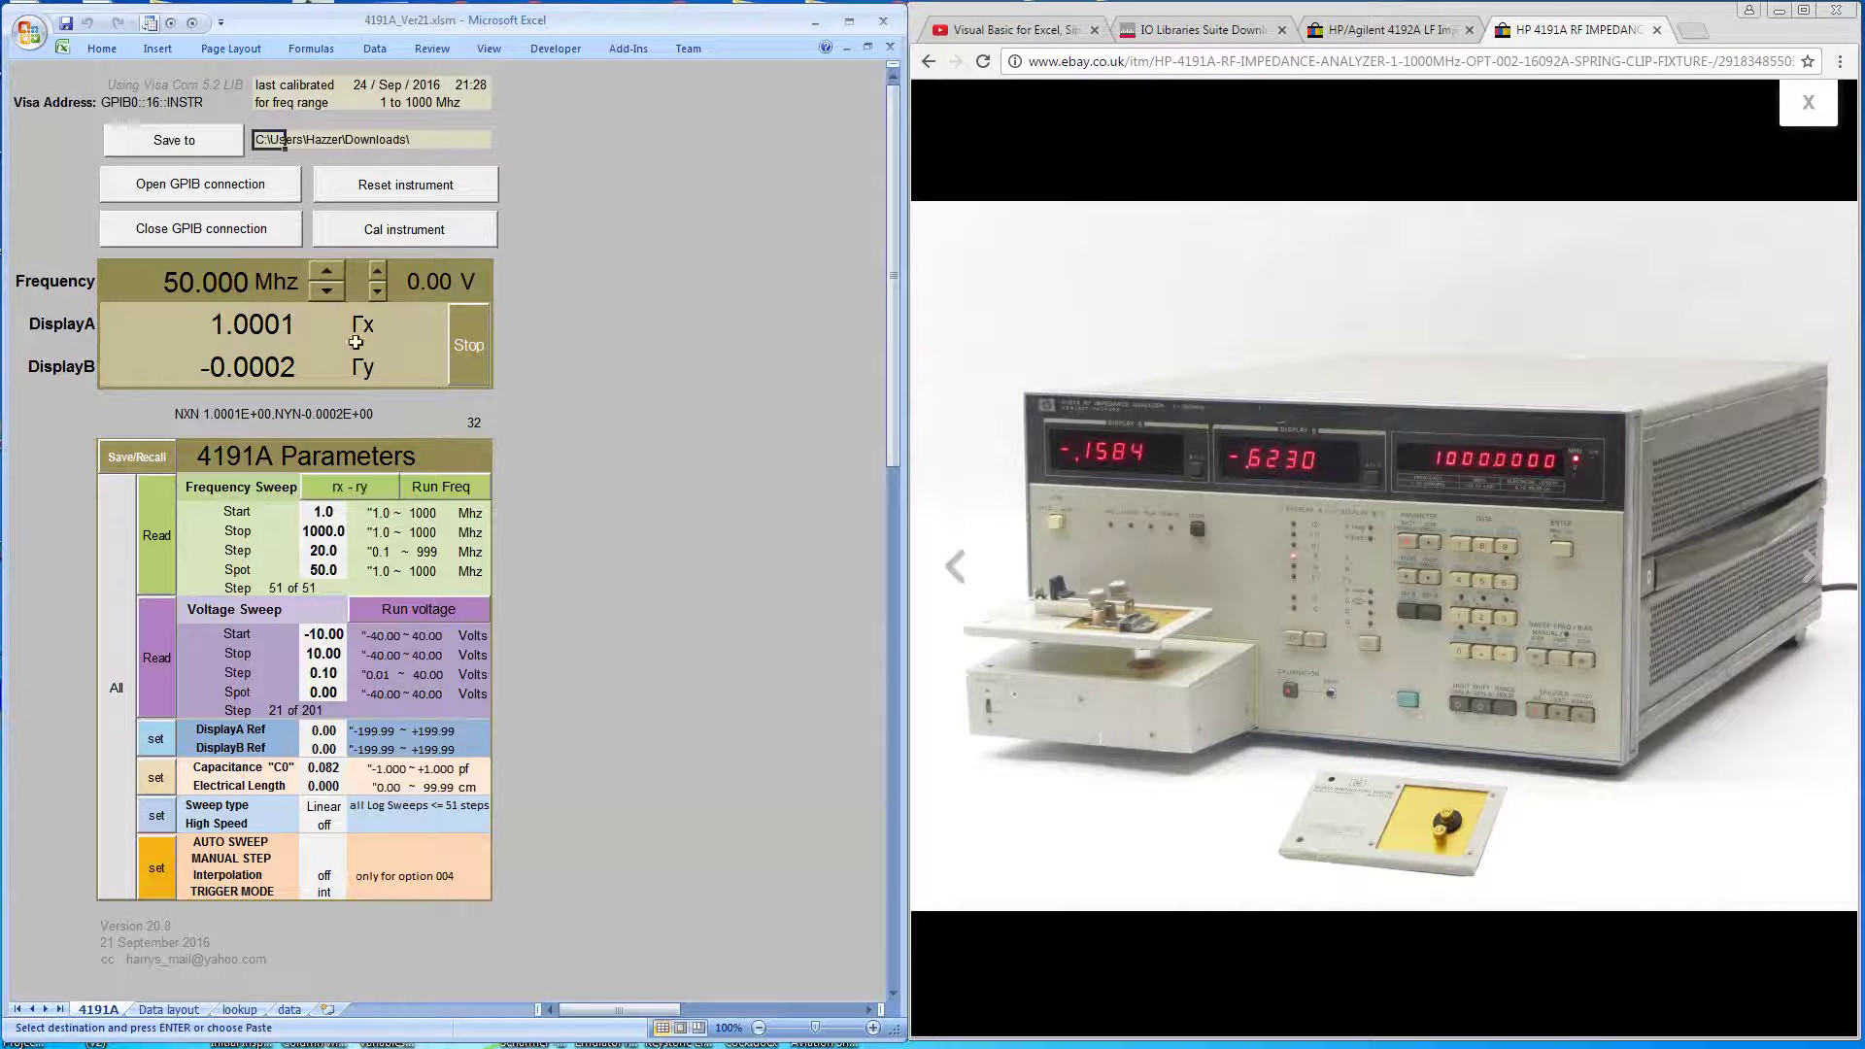
Change the measurement parameter to L R, then to C D, reading 0.30 pF and 0.00 D
{"action": "left_click", "coordinate": [377, 499]}
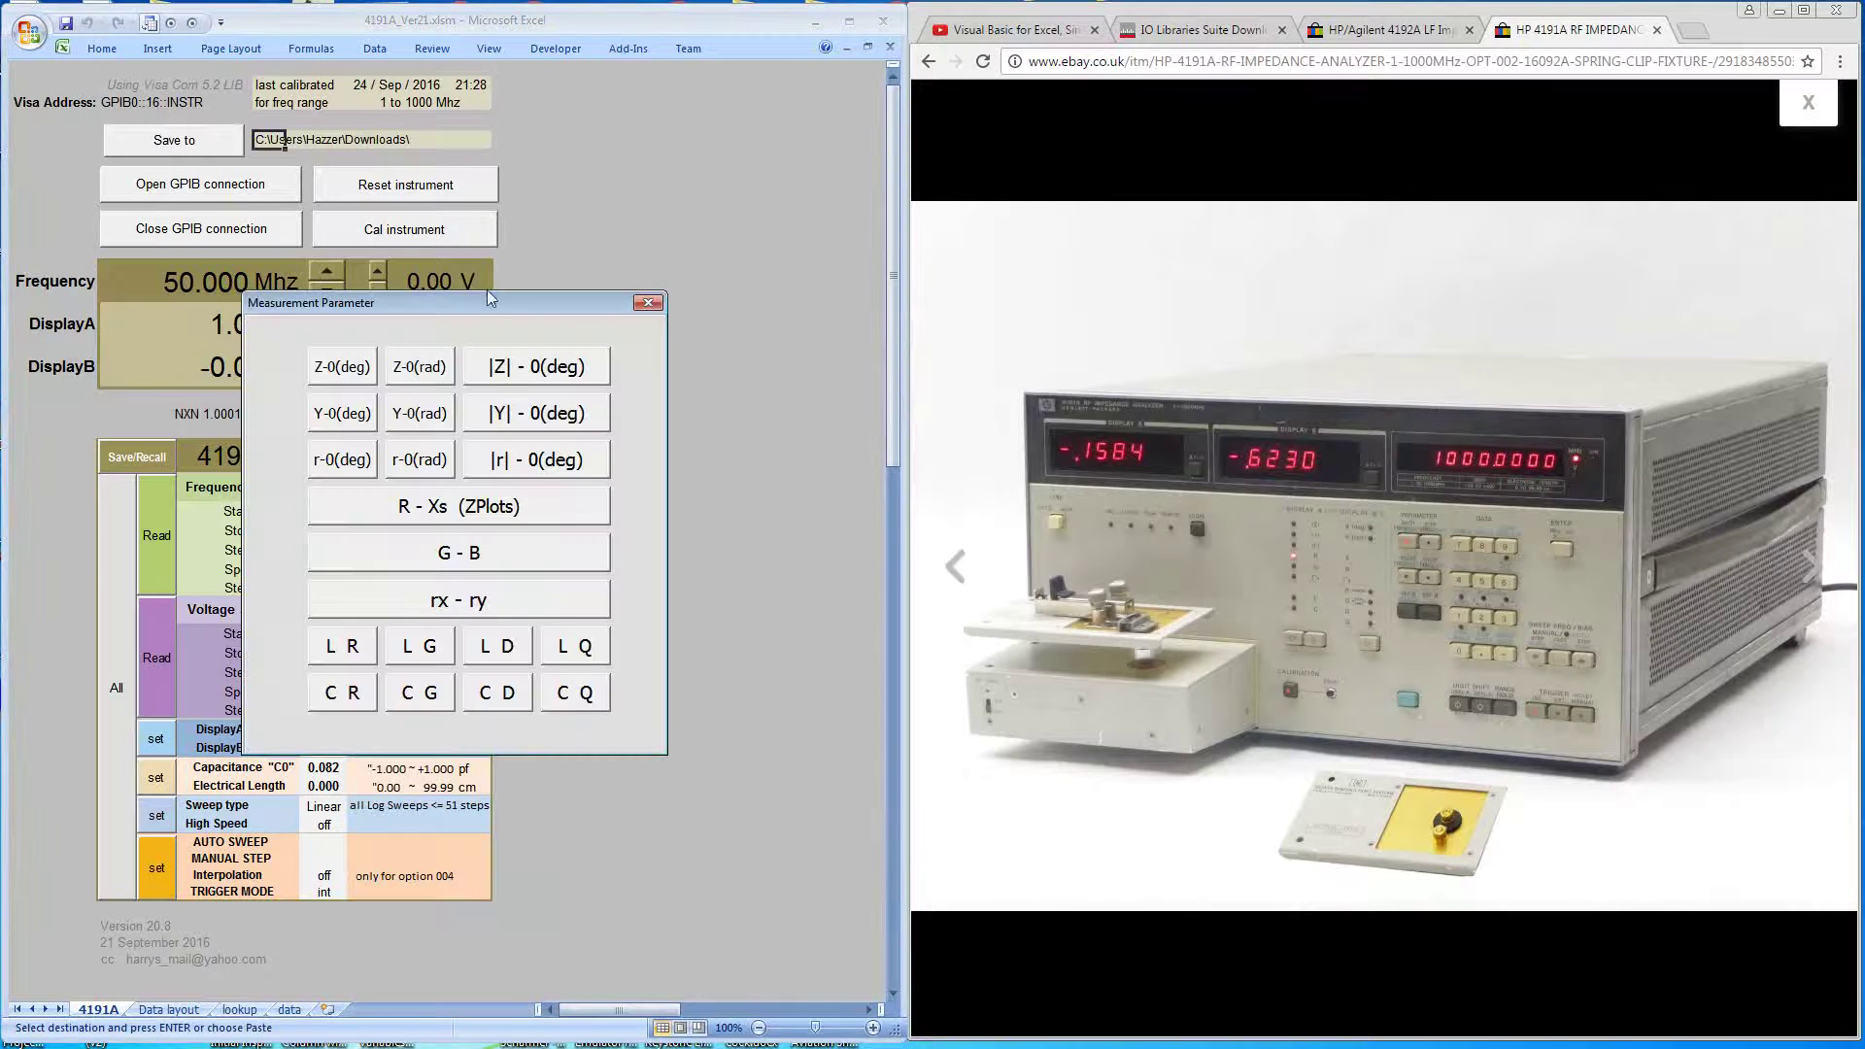
{"action": "left_click_drag", "start_coordinate": [487, 303], "coordinate": [773, 312]}
{"action": "left_click", "coordinate": [628, 653]}
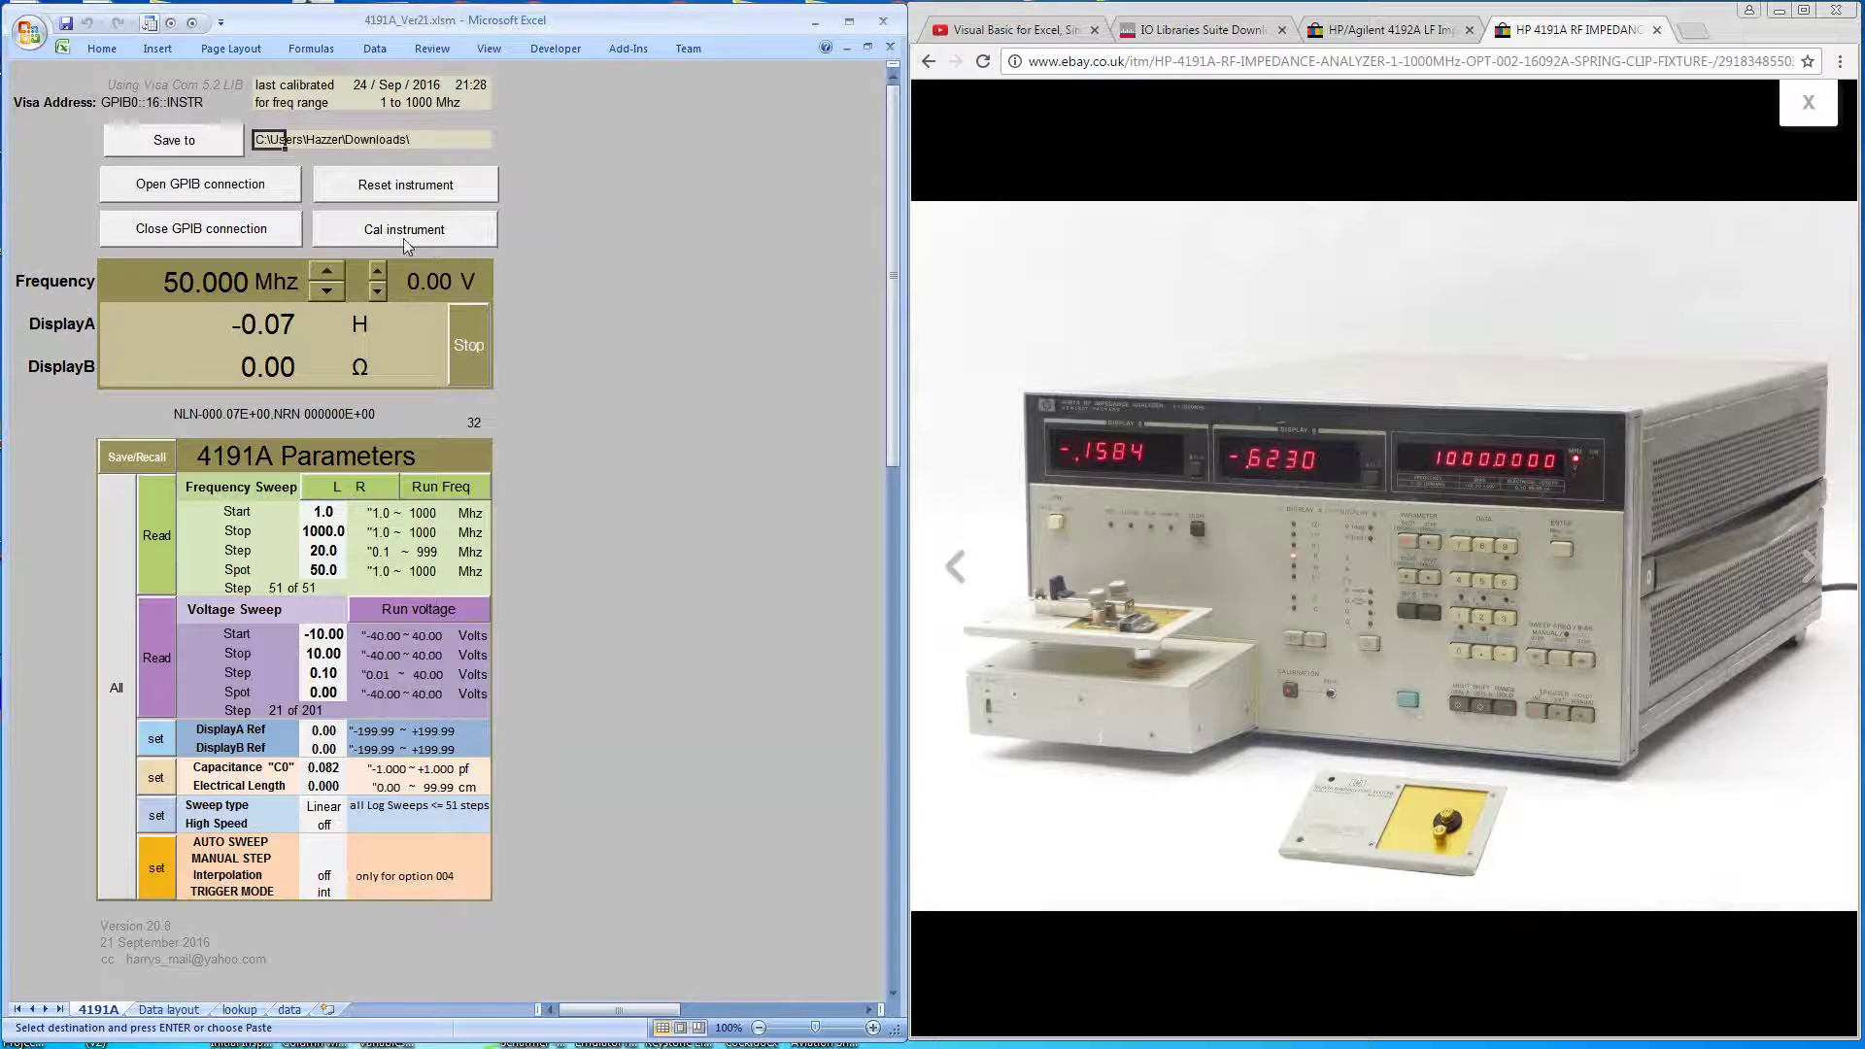
{"action": "left_click", "coordinate": [367, 486]}
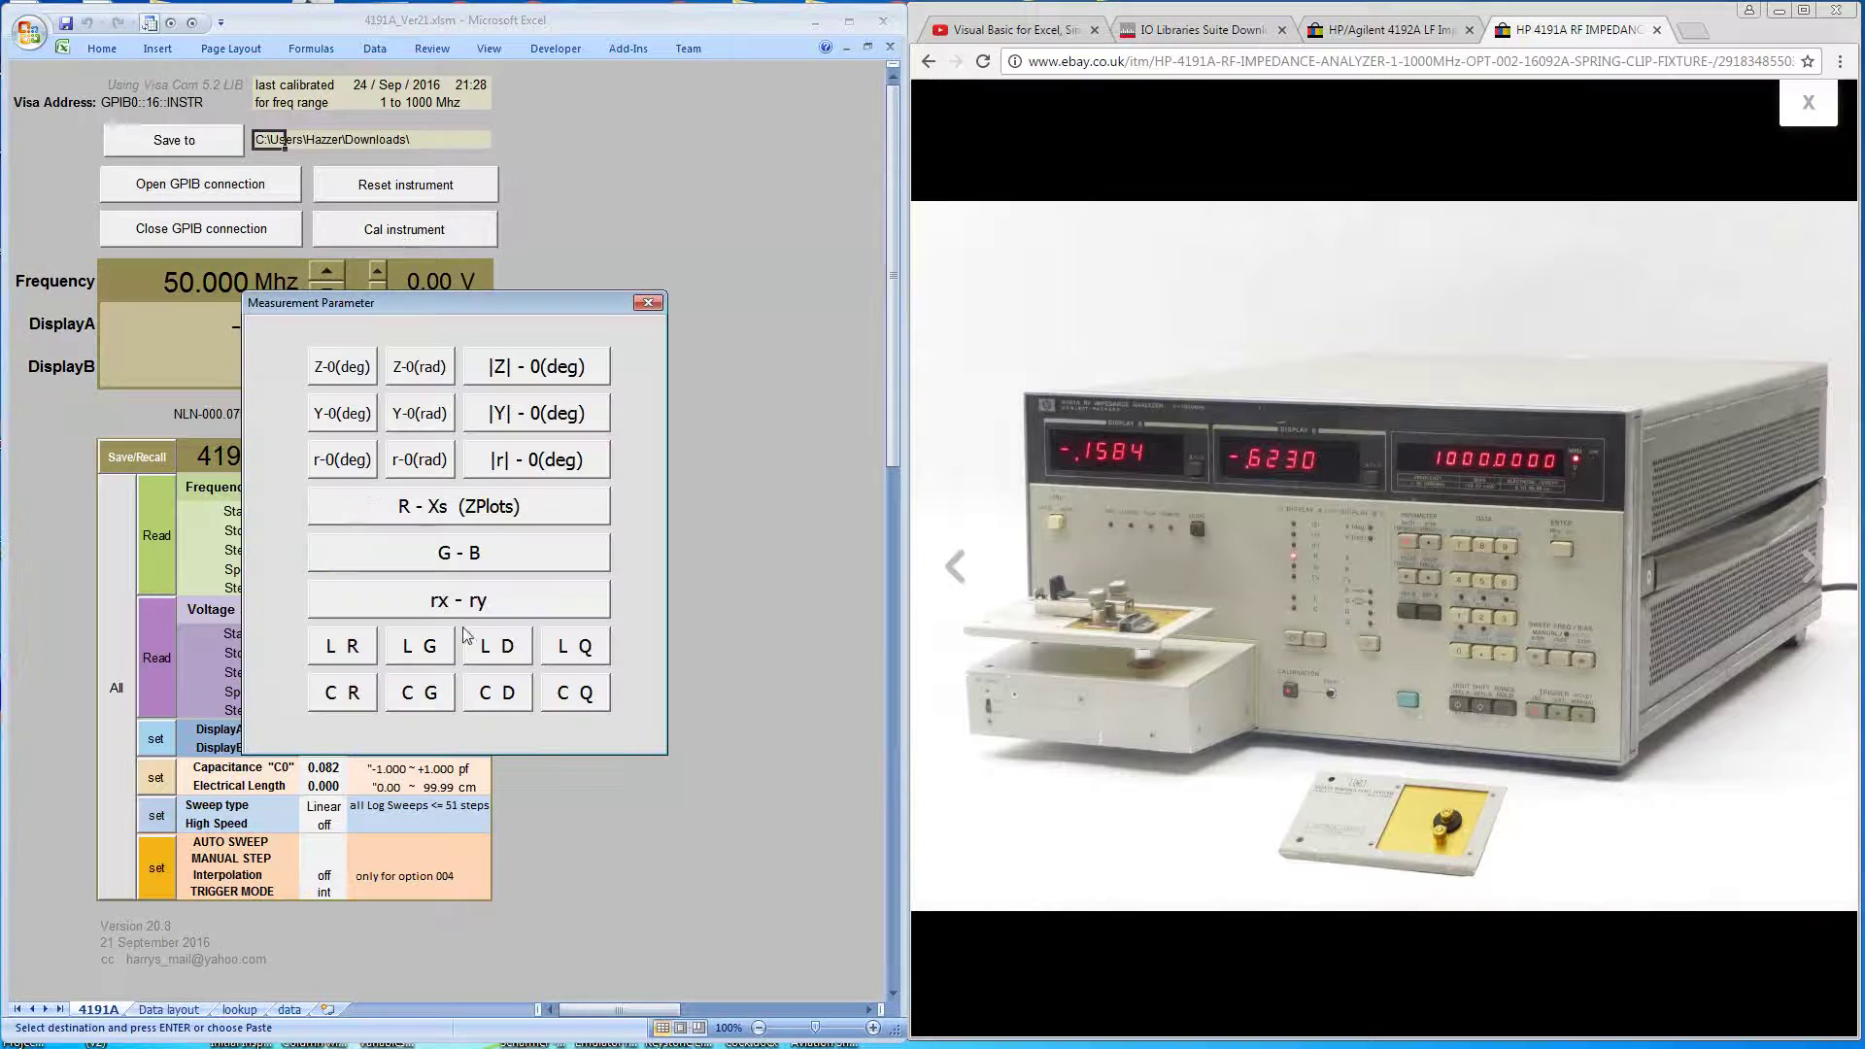
{"action": "left_click", "coordinate": [511, 691]}
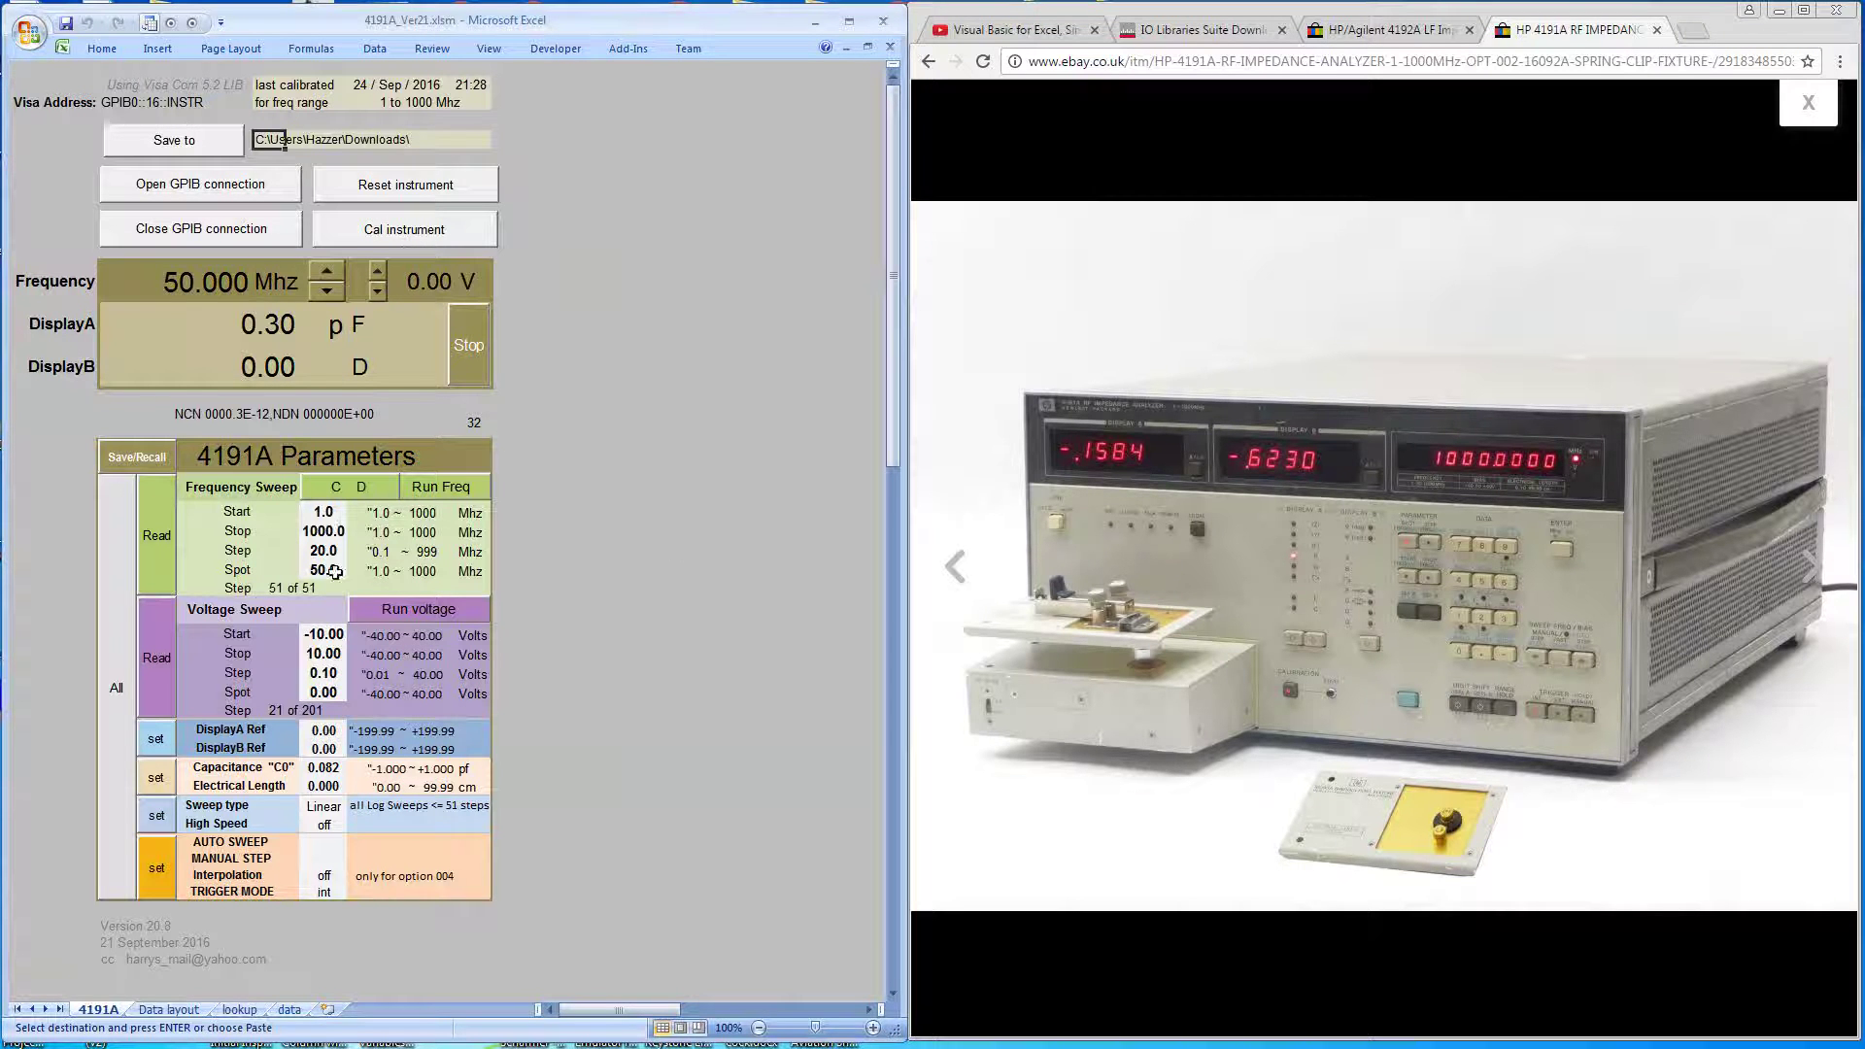
{"action": "left_click", "coordinate": [338, 512]}
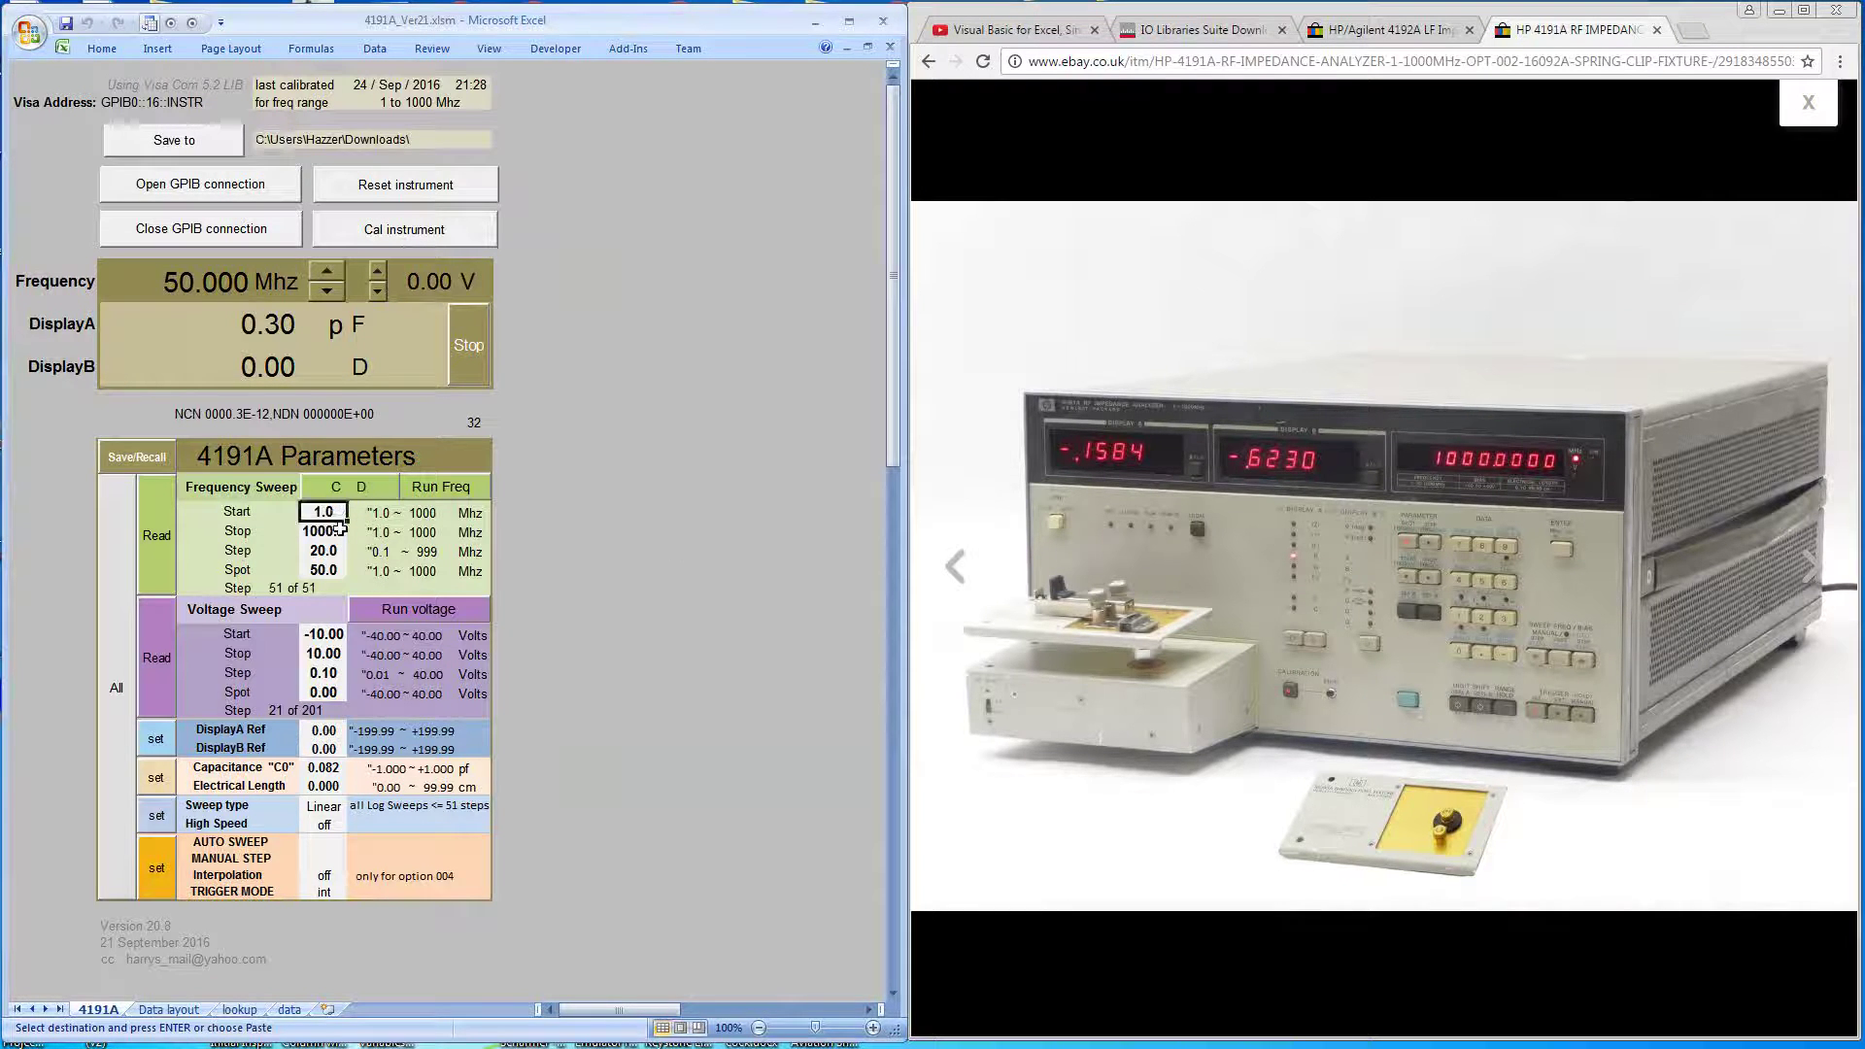
{"action": "left_click", "coordinate": [338, 531]}
{"action": "left_click", "coordinate": [332, 553]}
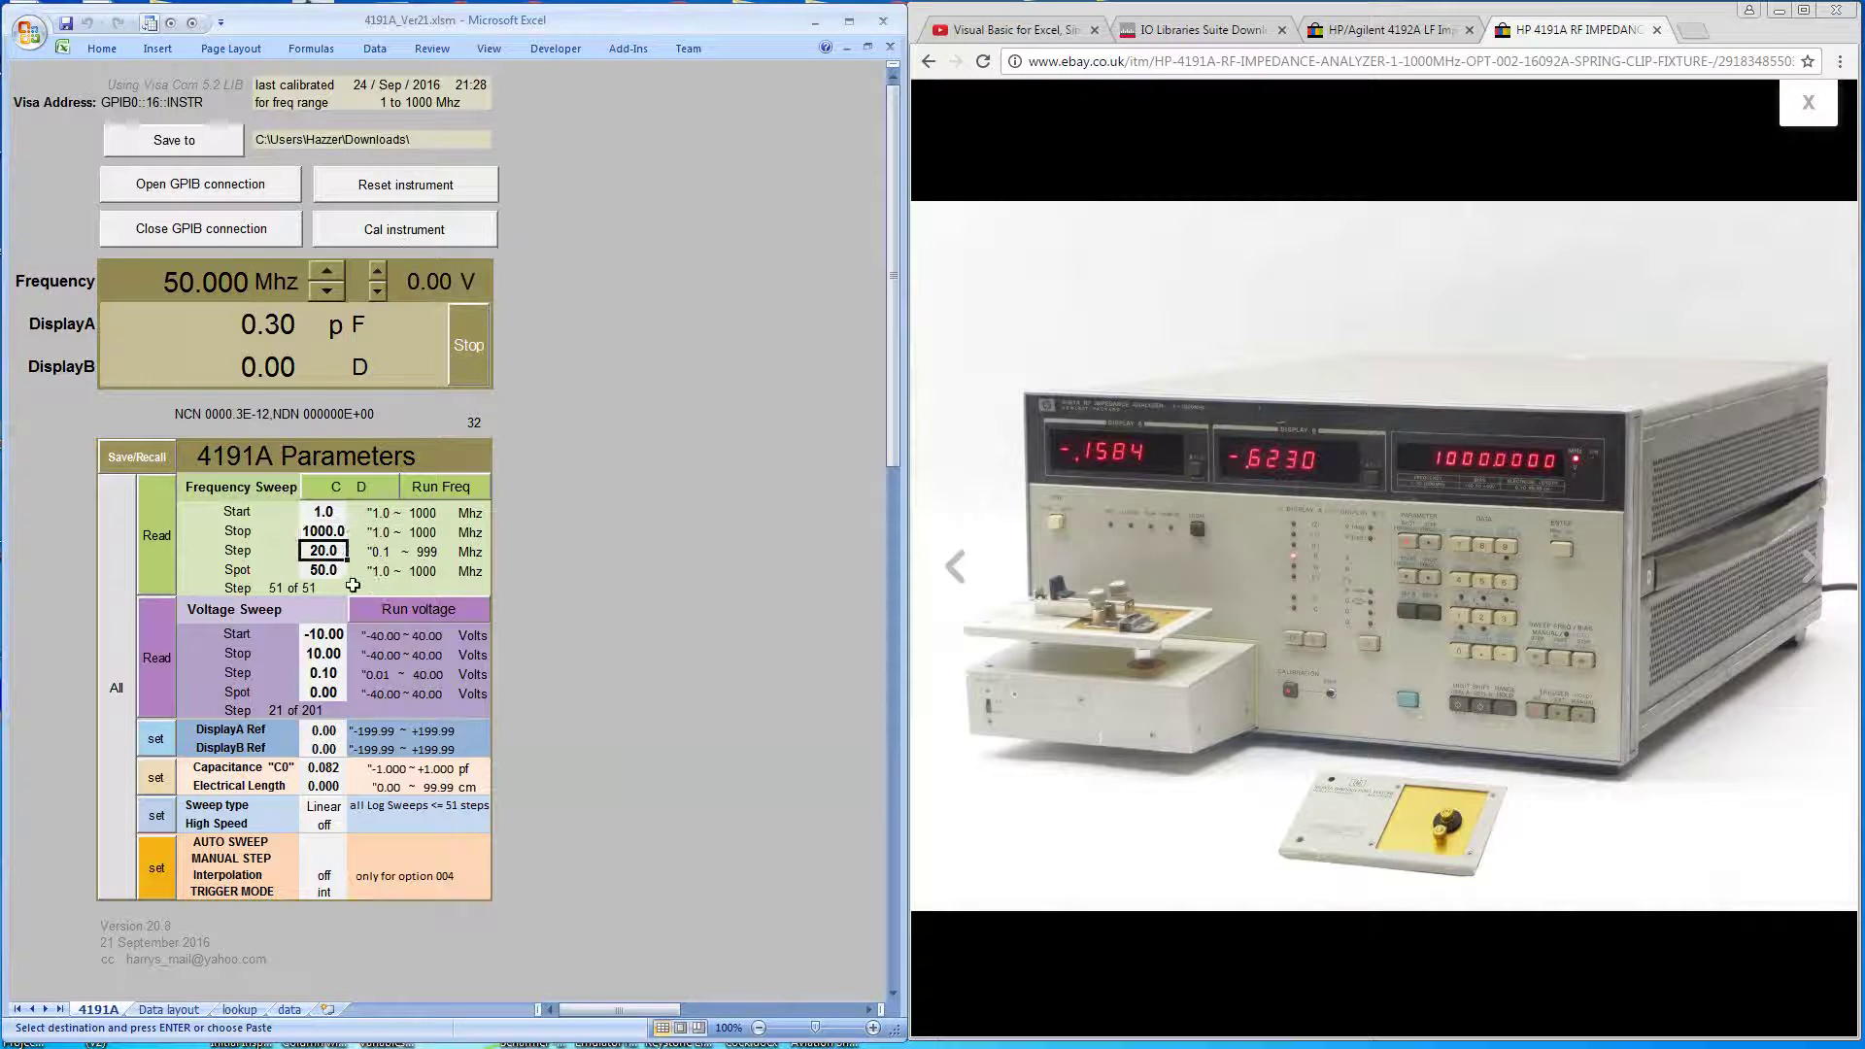
{"action": "left_click", "coordinate": [333, 570]}
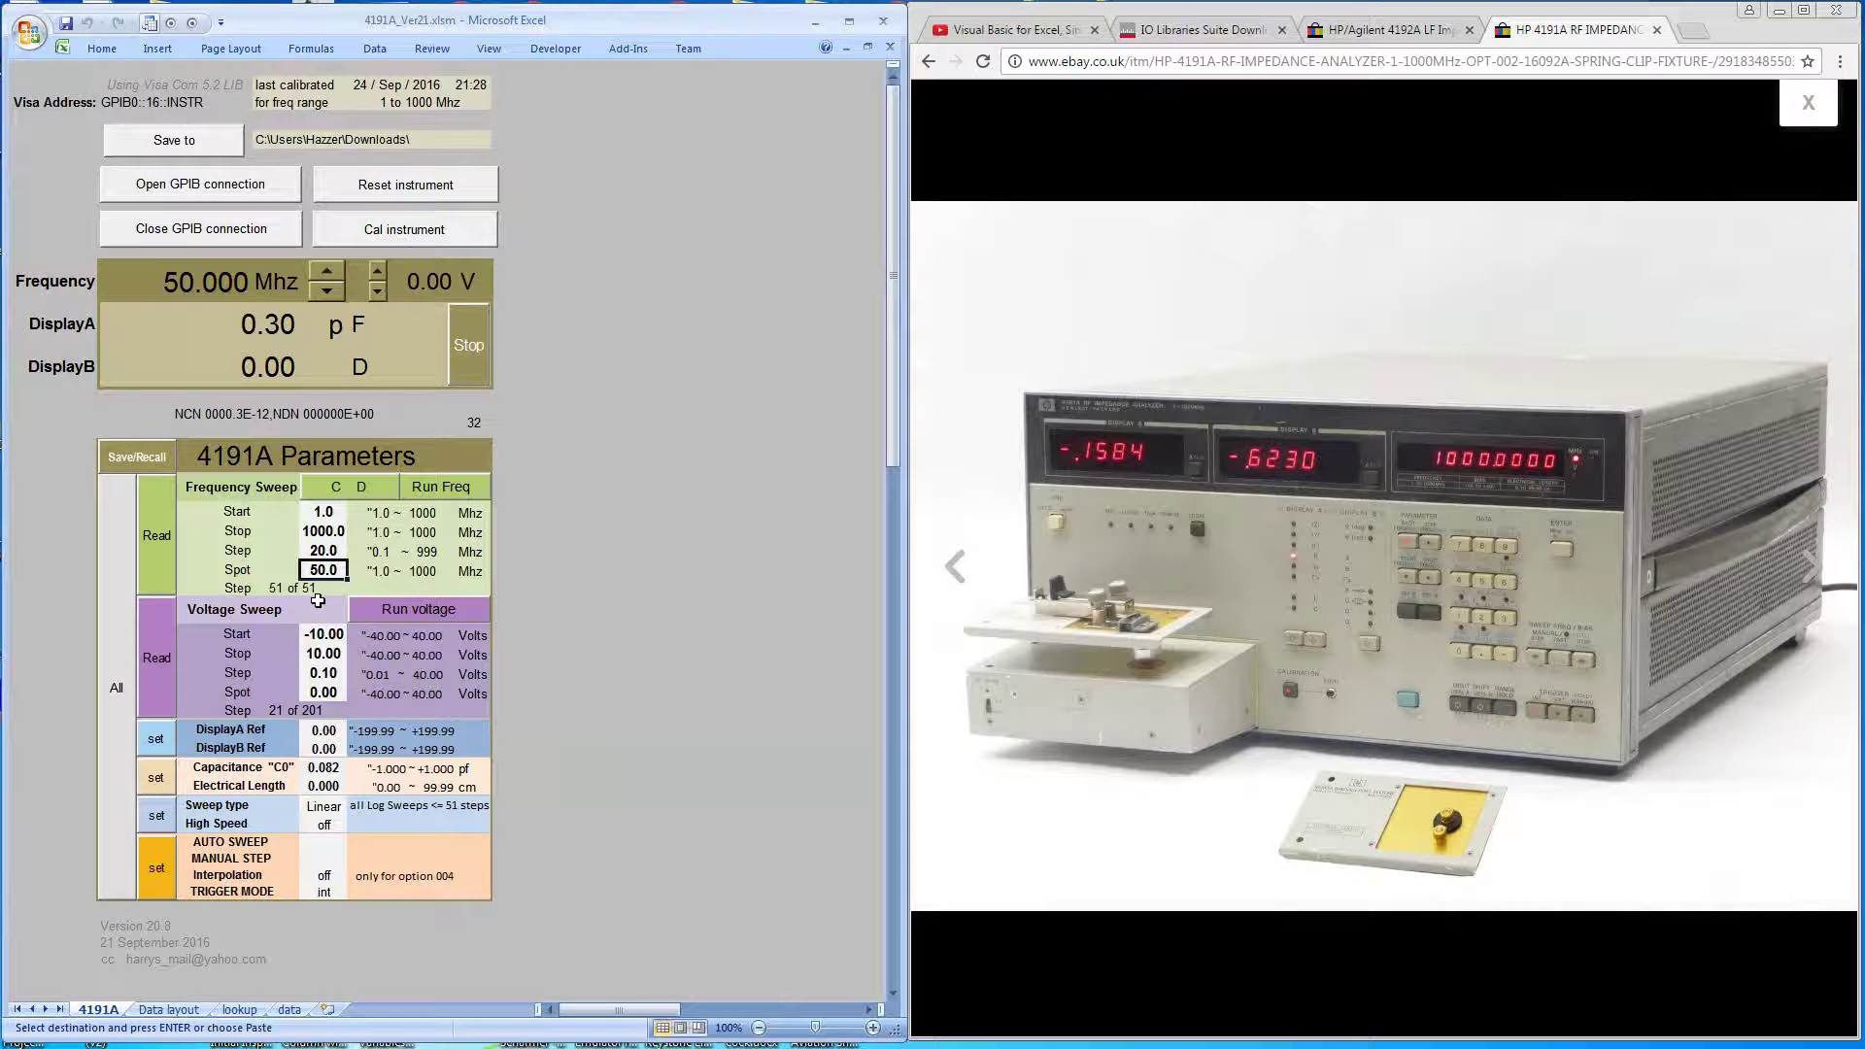
{"action": "left_click", "coordinate": [587, 610]}
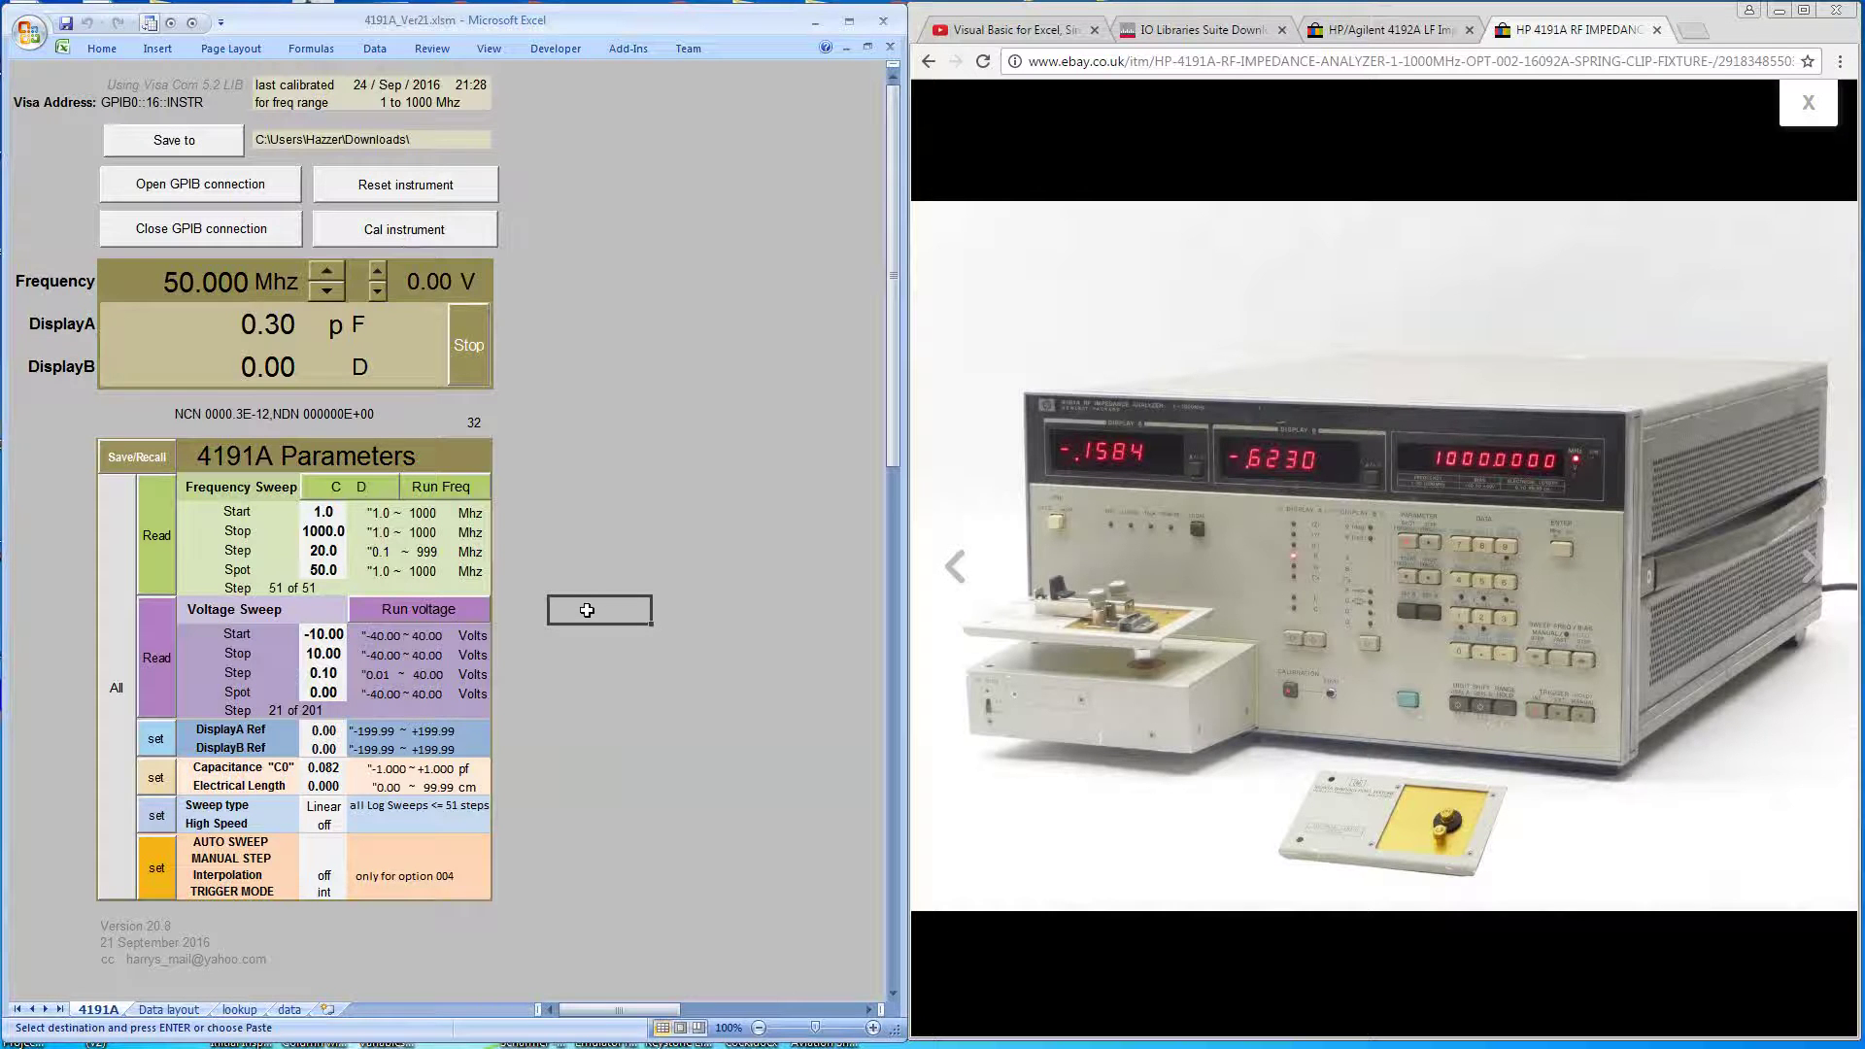
{"action": "left_click", "coordinate": [320, 651]}
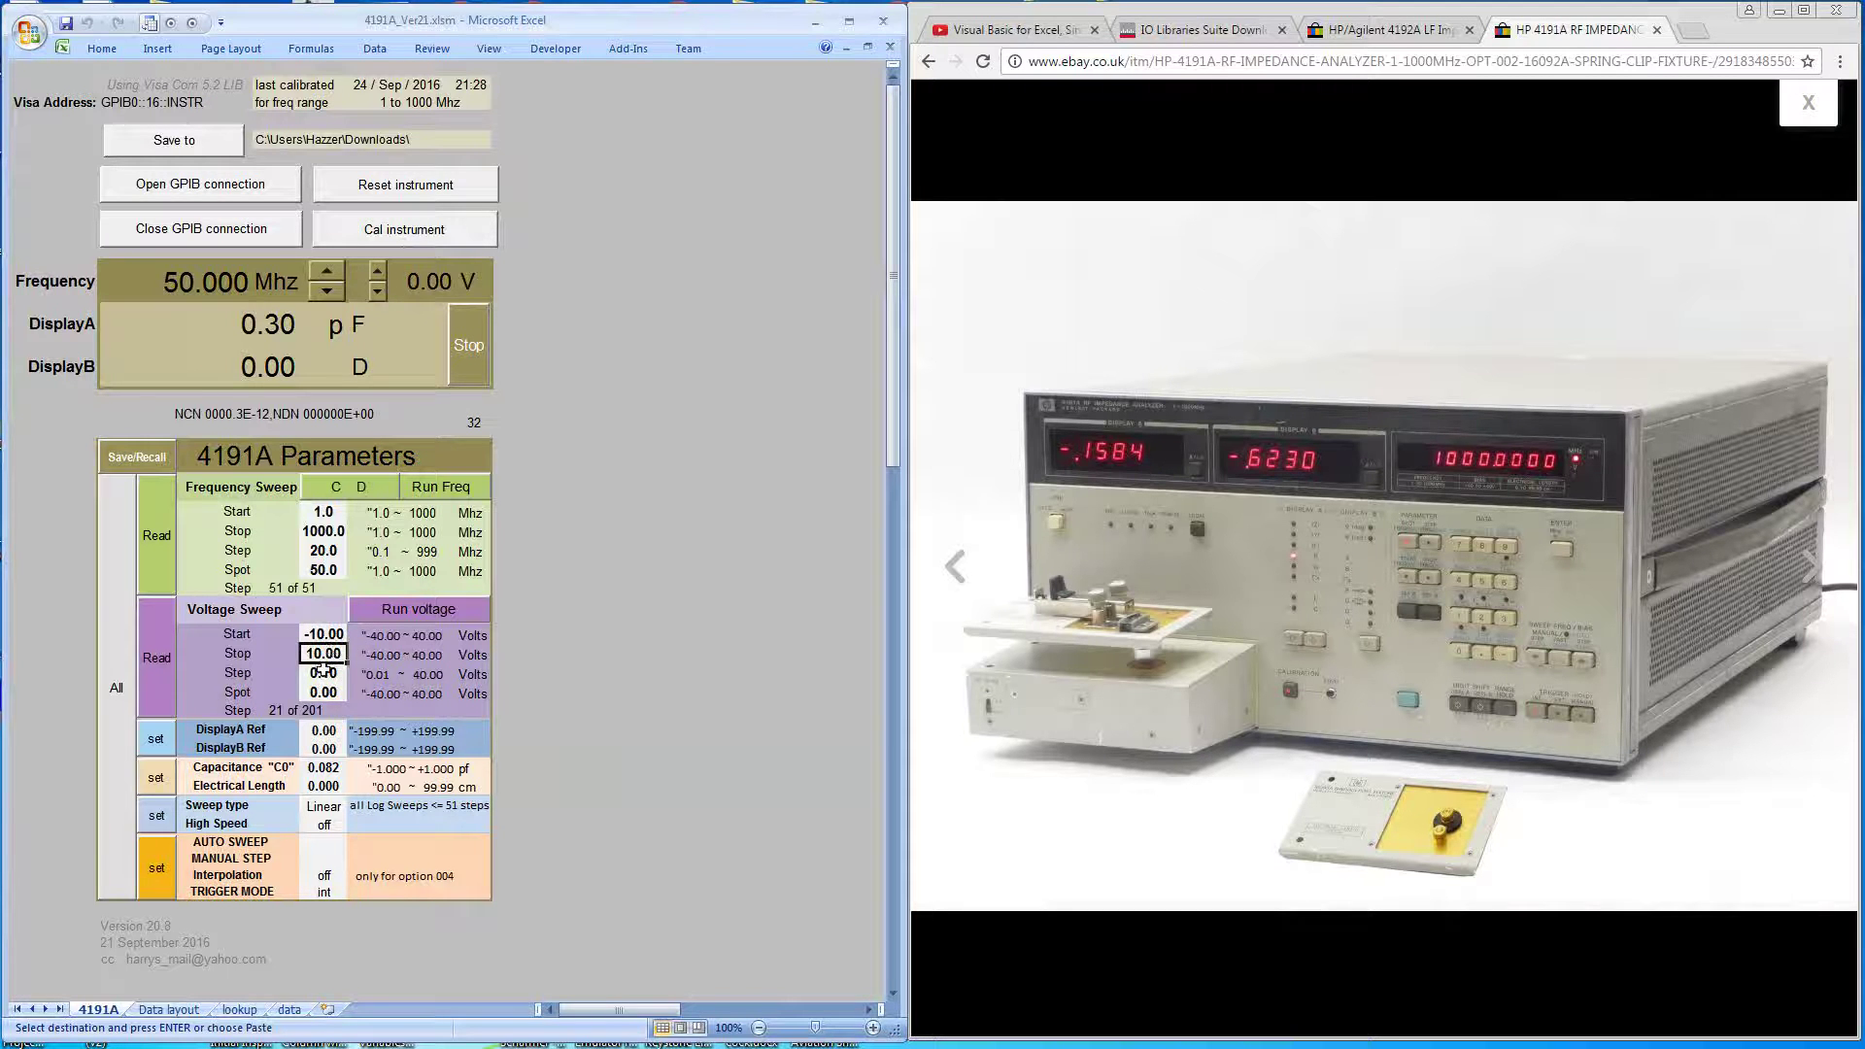
{"action": "left_click", "coordinate": [324, 670]}
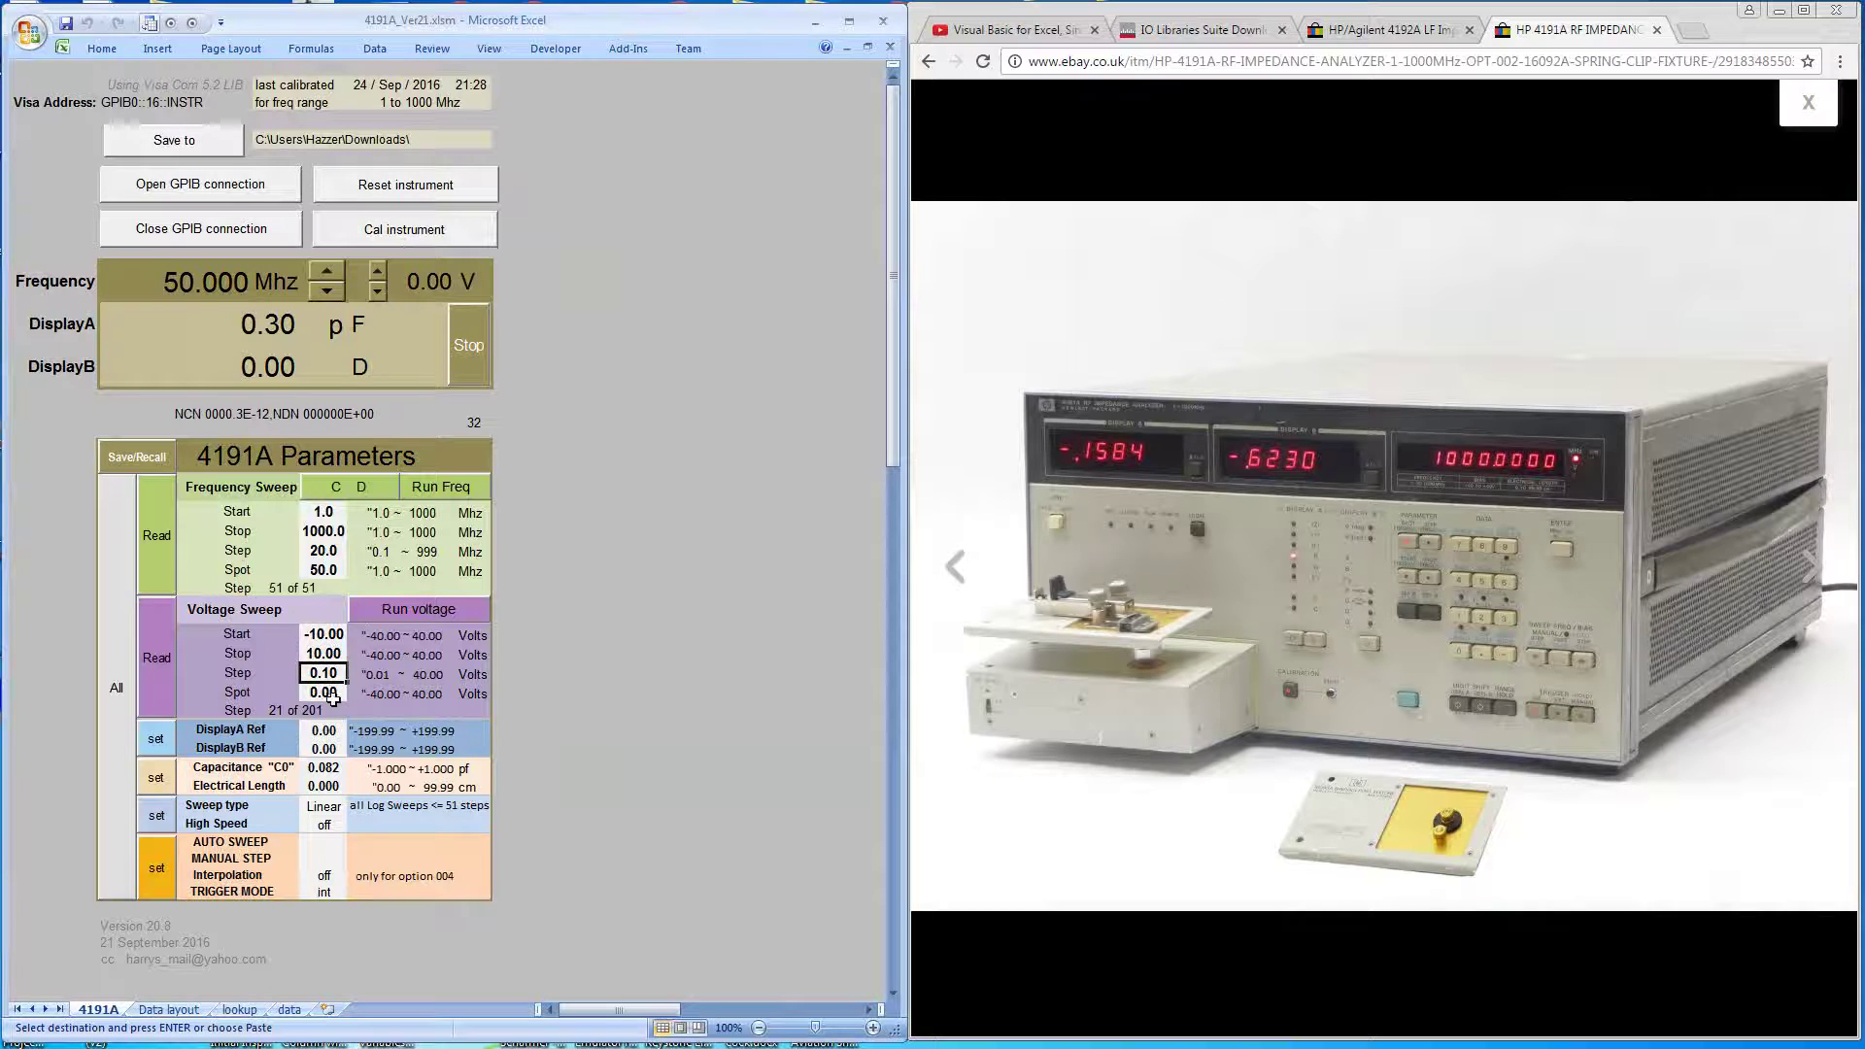
{"action": "left_click", "coordinate": [329, 691]}
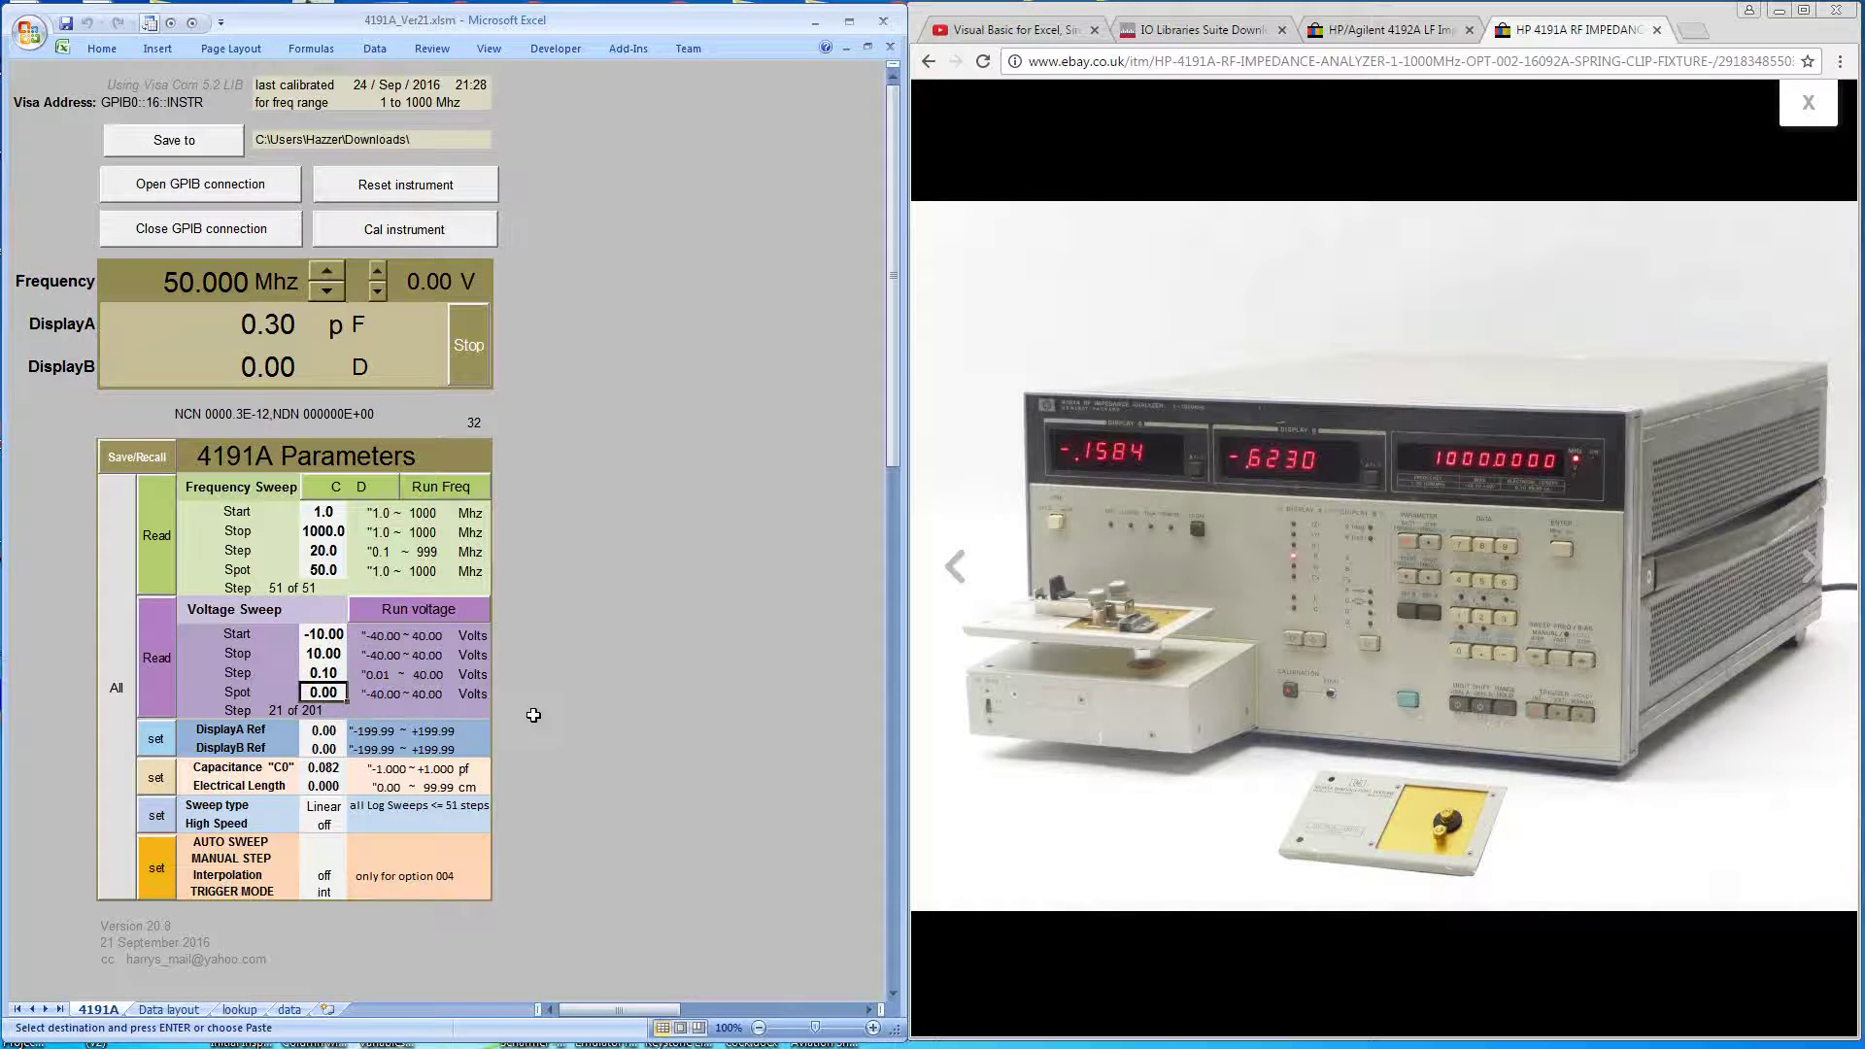
{"action": "left_click", "coordinate": [324, 710]}
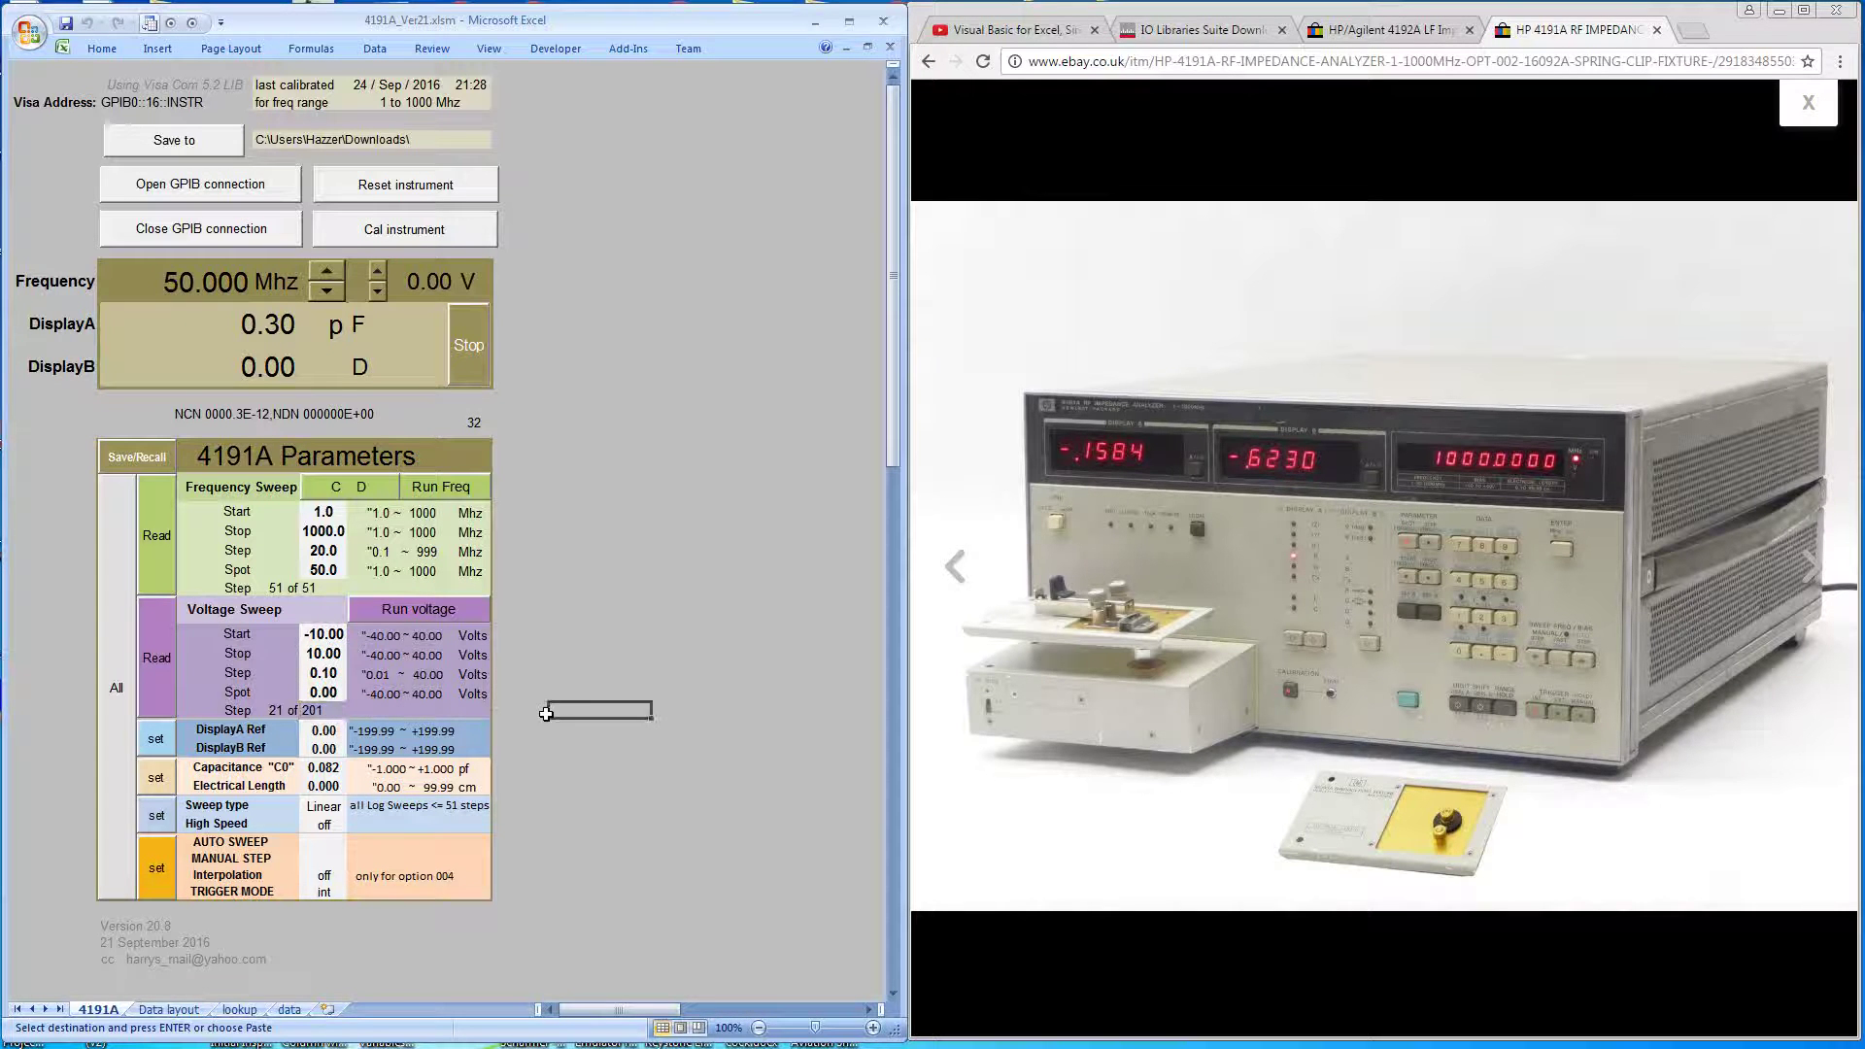
{"action": "left_click", "coordinate": [327, 734]}
{"action": "left_click", "coordinate": [331, 746]}
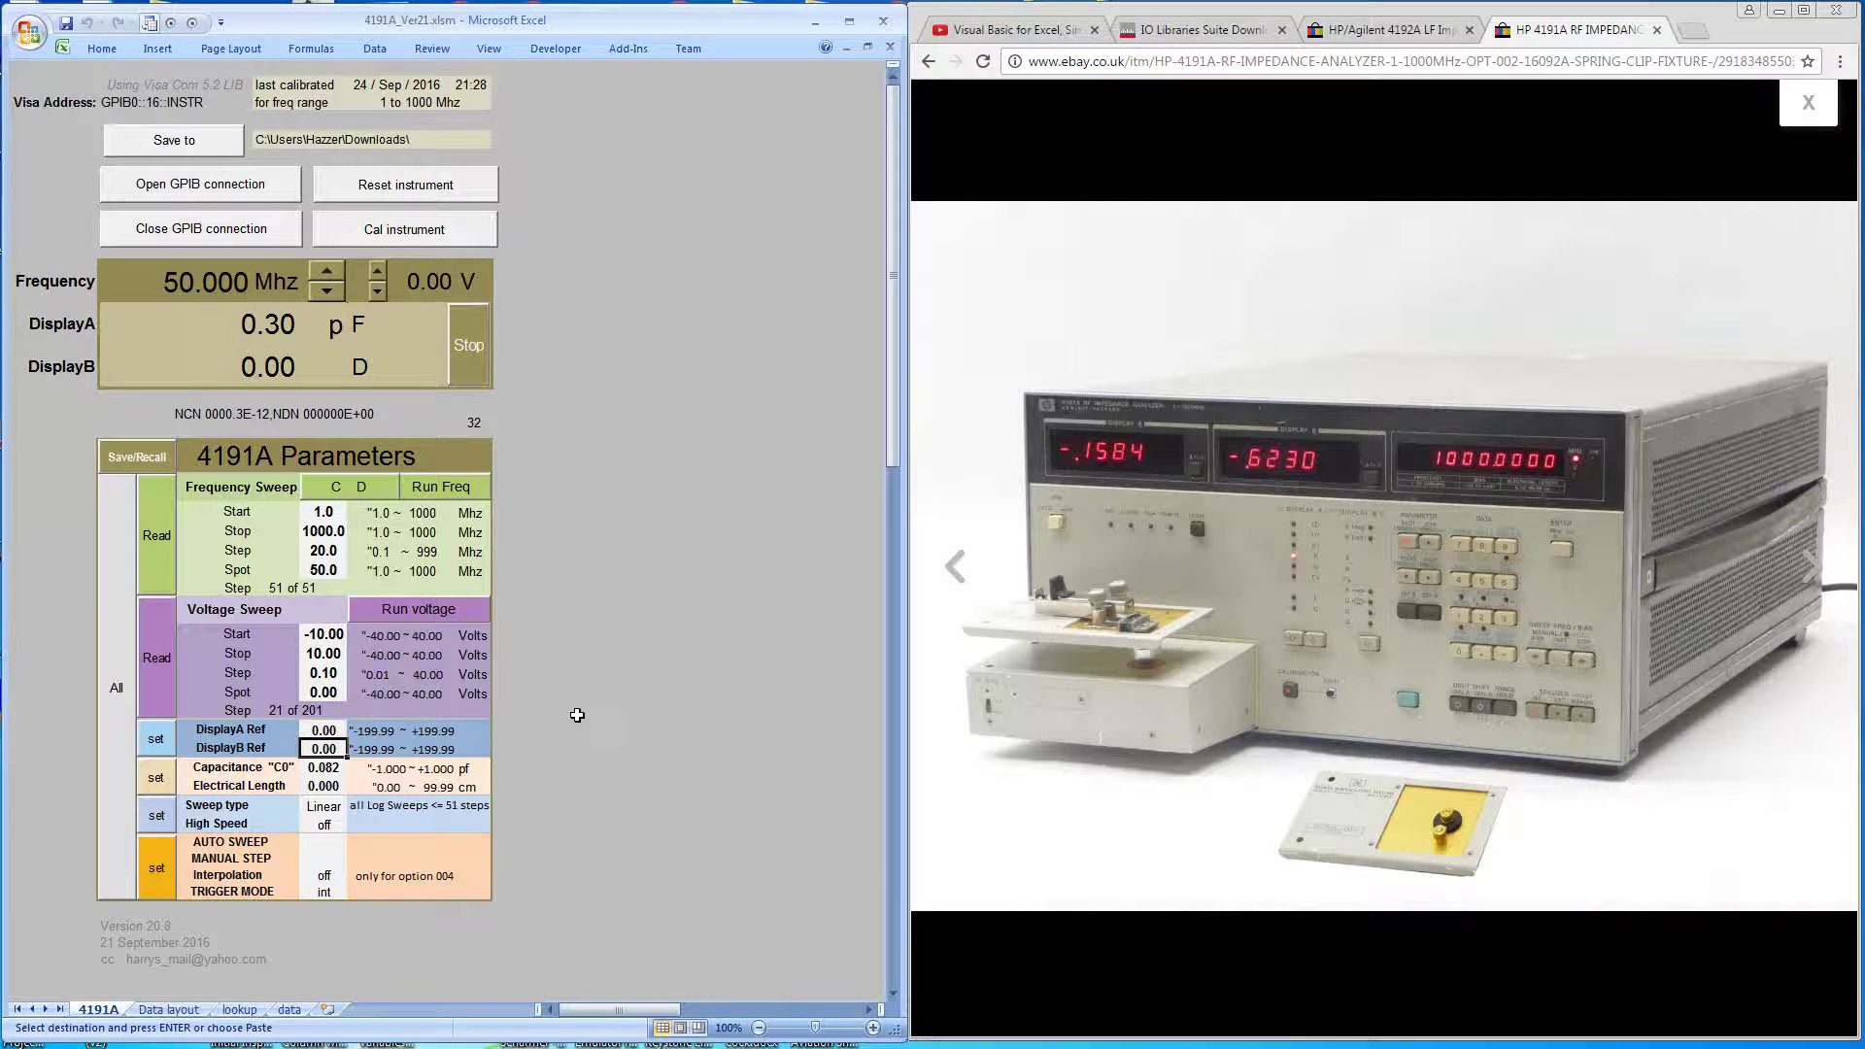
{"action": "left_click", "coordinate": [325, 772]}
{"action": "left_click", "coordinate": [326, 786]}
Leave the sweep type on Linear and select the High Speed, AUTO SWEEP, MANUAL STEP, Interpolation and option 004 cells
{"action": "left_click", "coordinate": [334, 809]}
{"action": "left_click", "coordinate": [356, 807]}
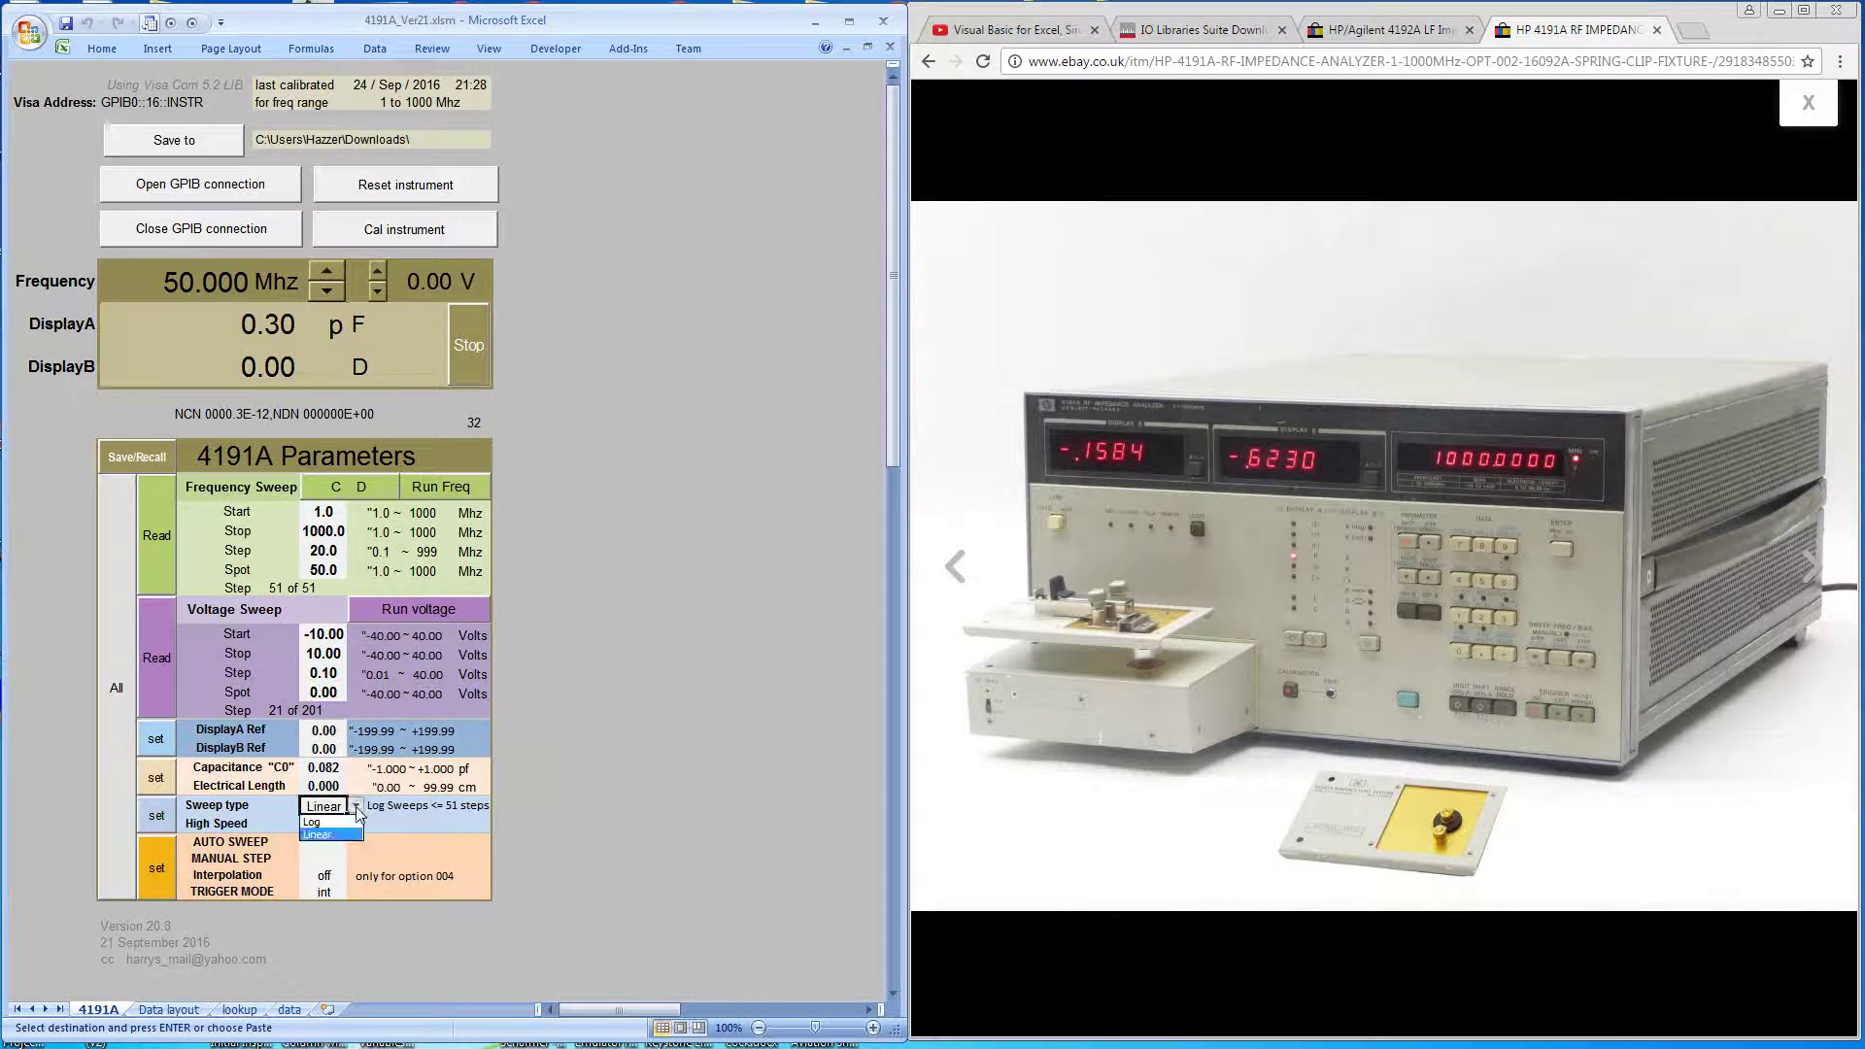
{"action": "left_click", "coordinate": [357, 810]}
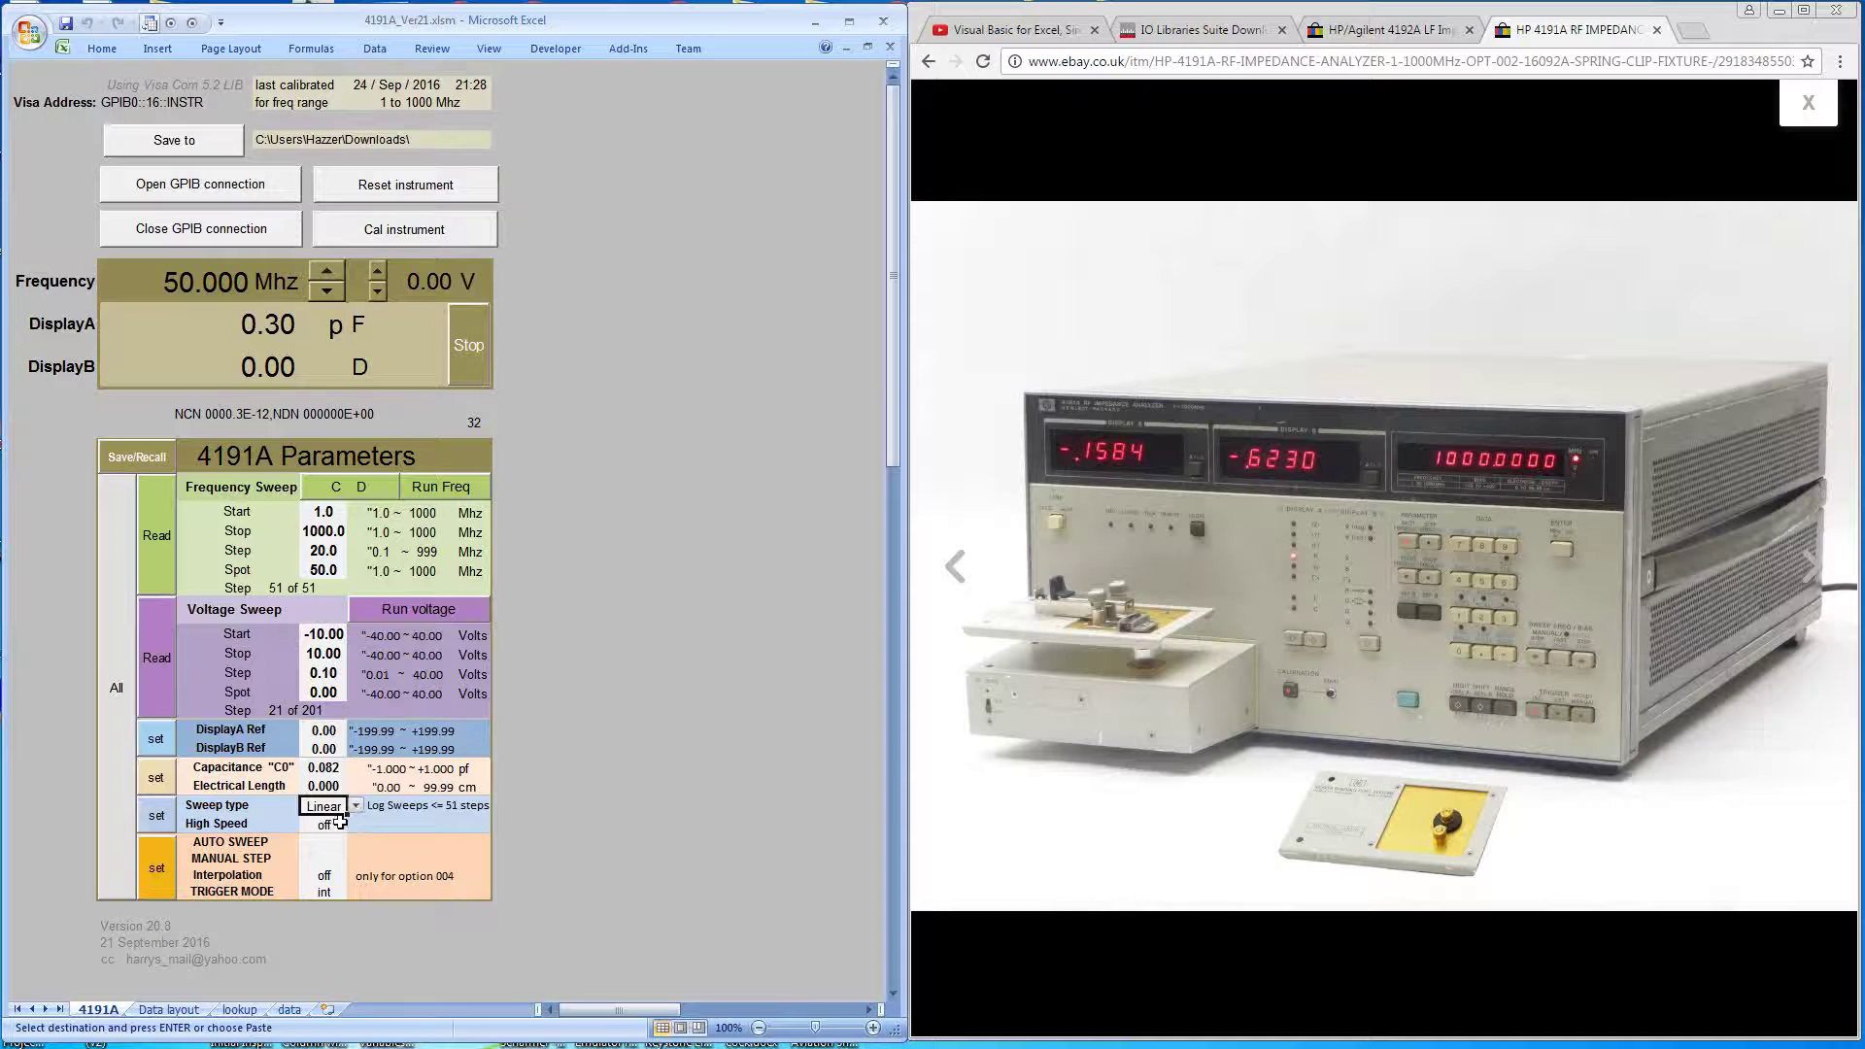
{"action": "left_click", "coordinate": [284, 818]}
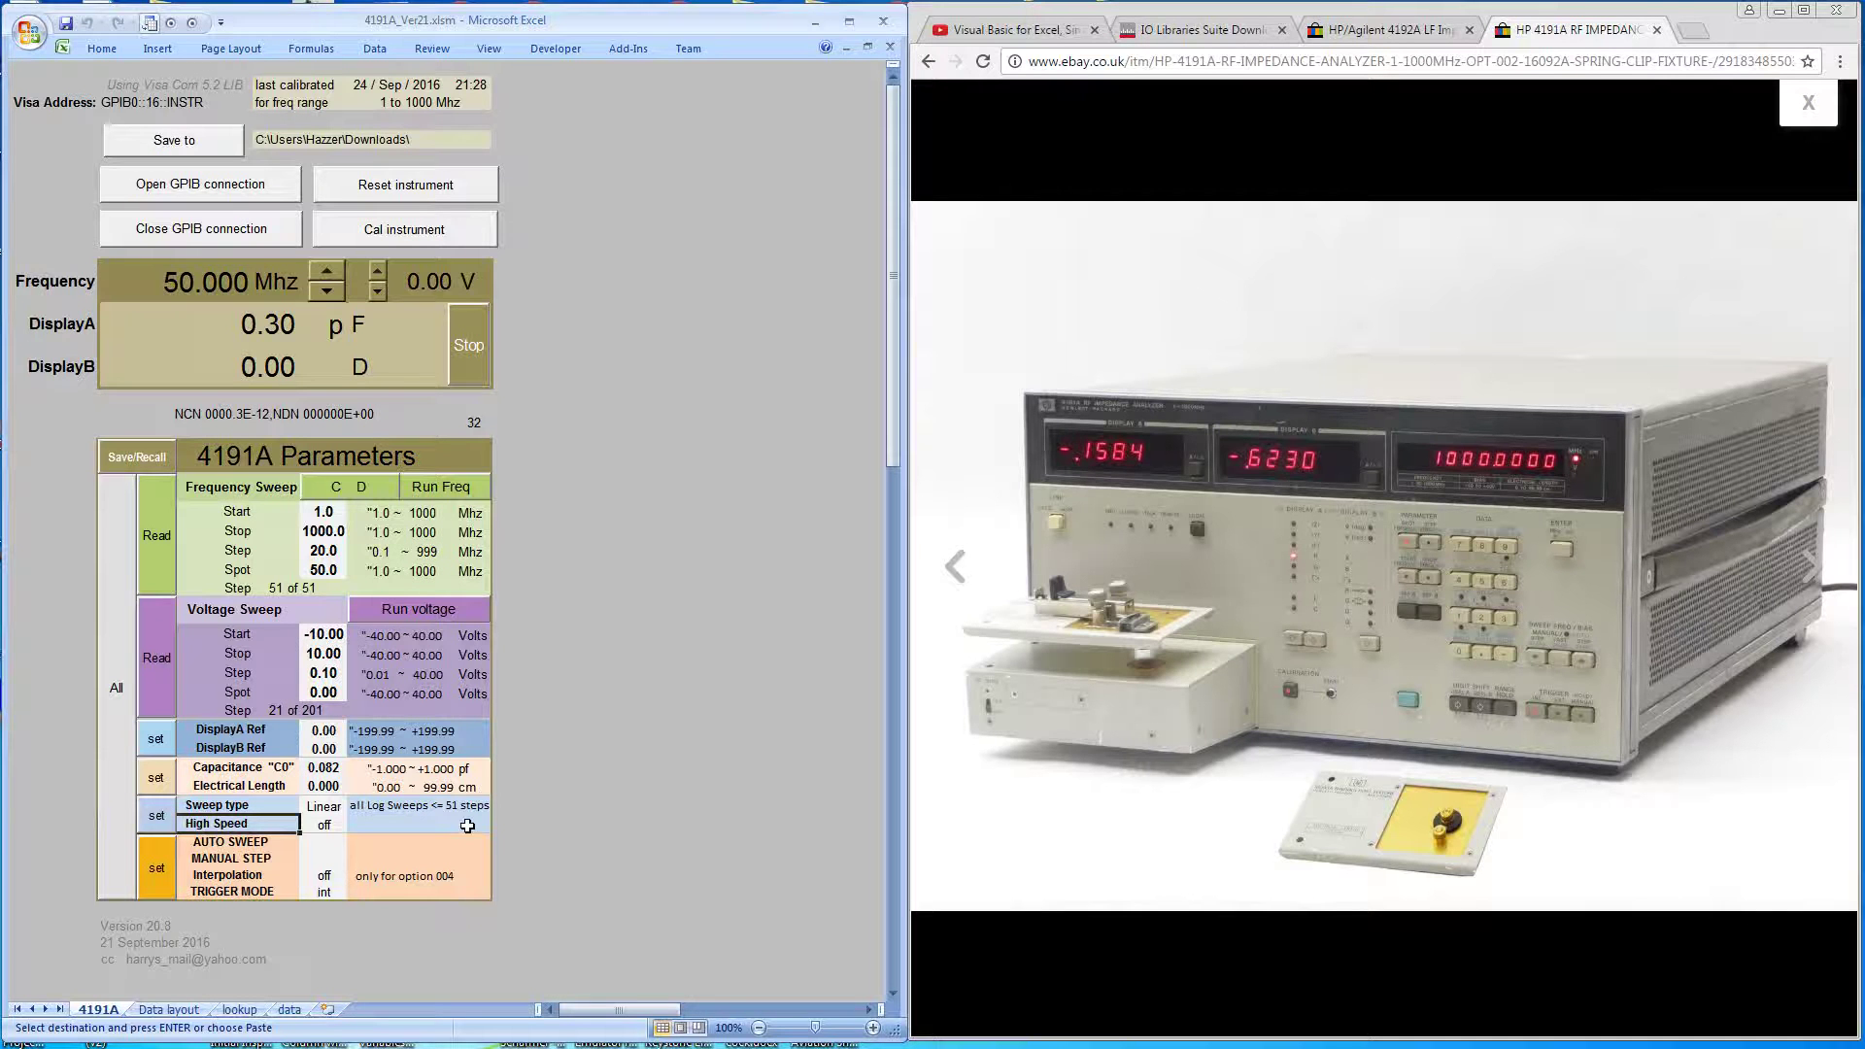
{"action": "left_click", "coordinate": [268, 844]}
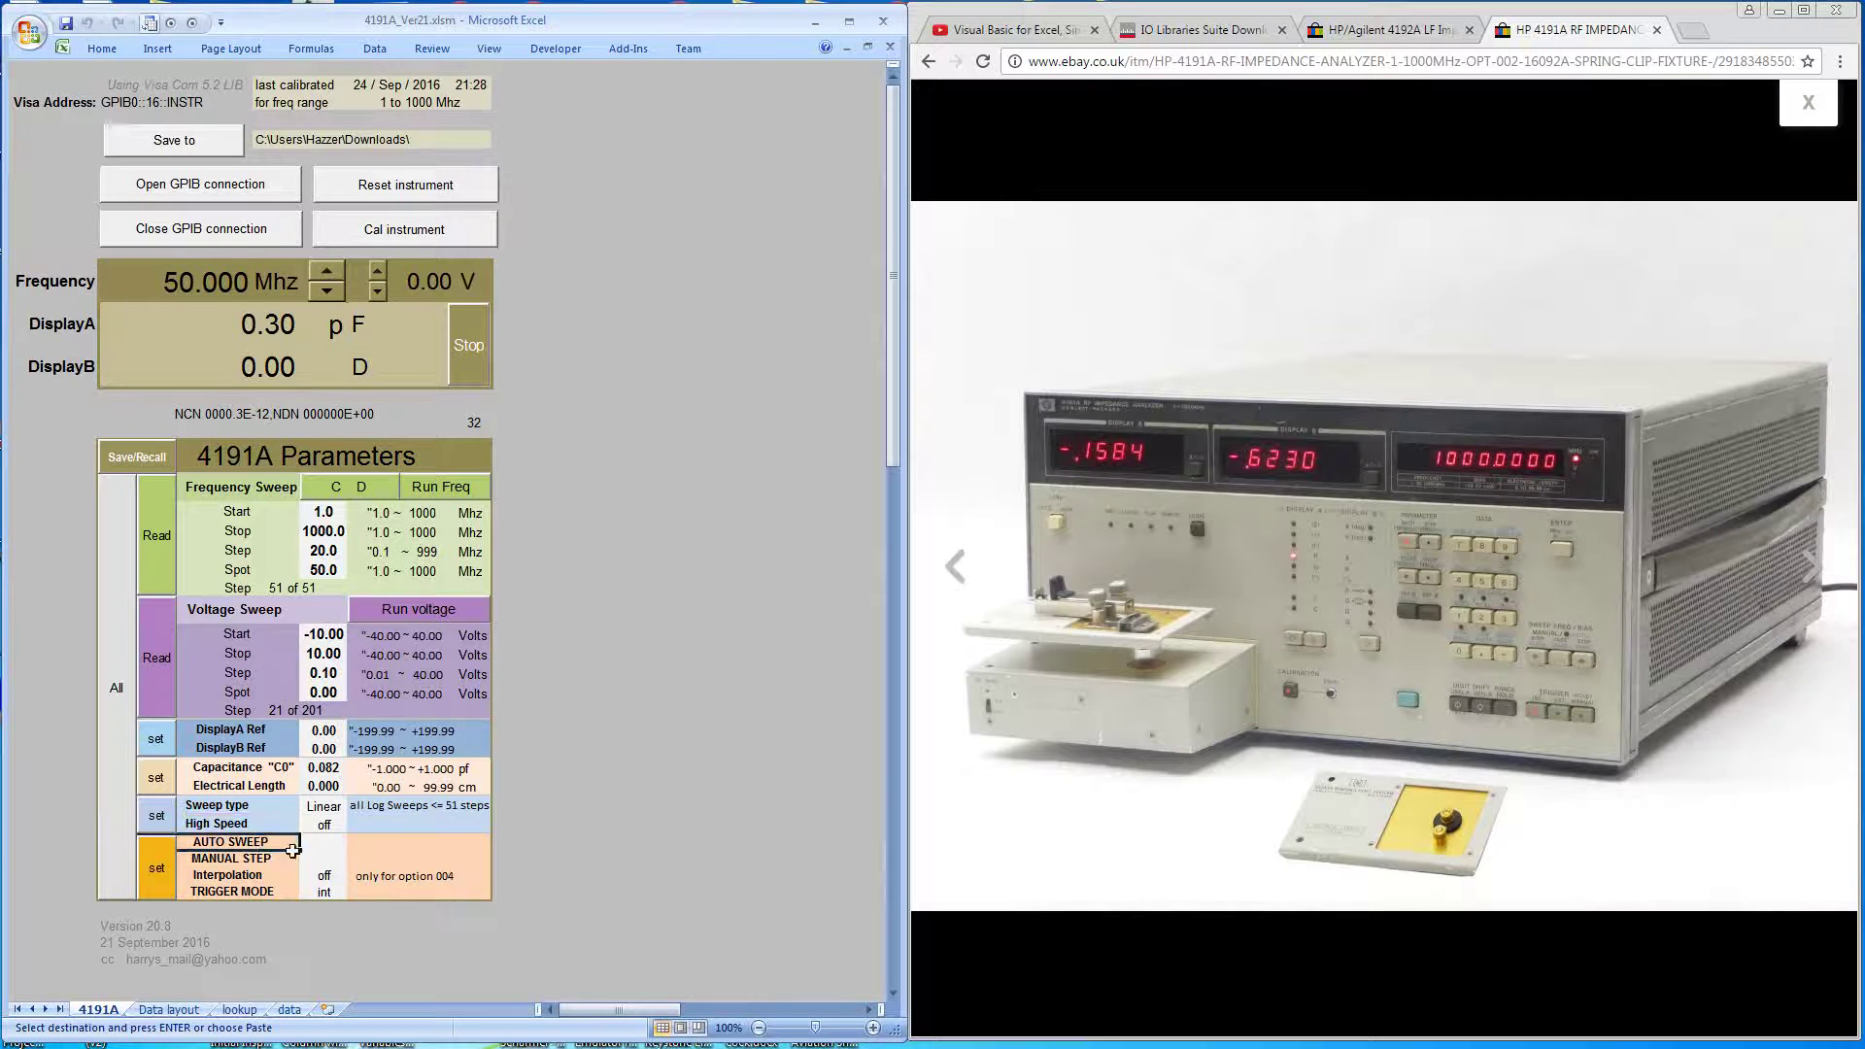
{"action": "left_click", "coordinate": [287, 859]}
{"action": "left_click", "coordinate": [278, 877]}
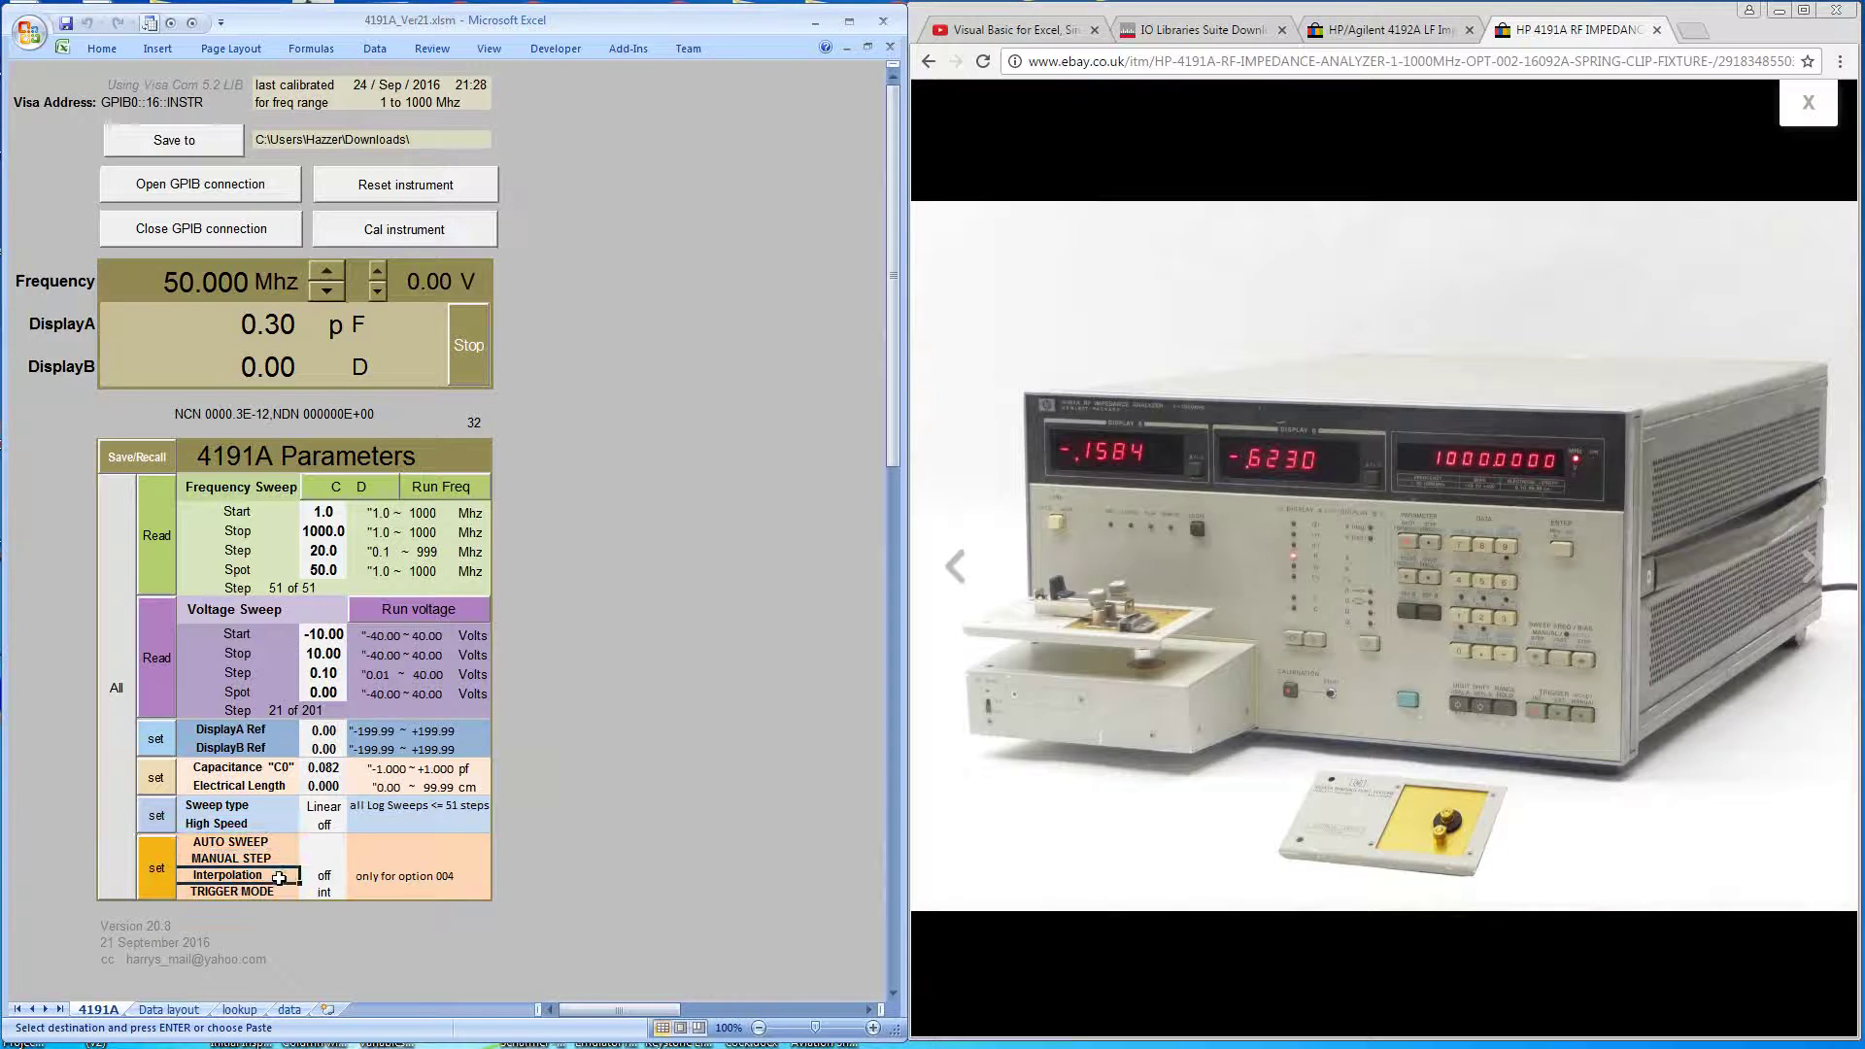
{"action": "left_click", "coordinate": [394, 882]}
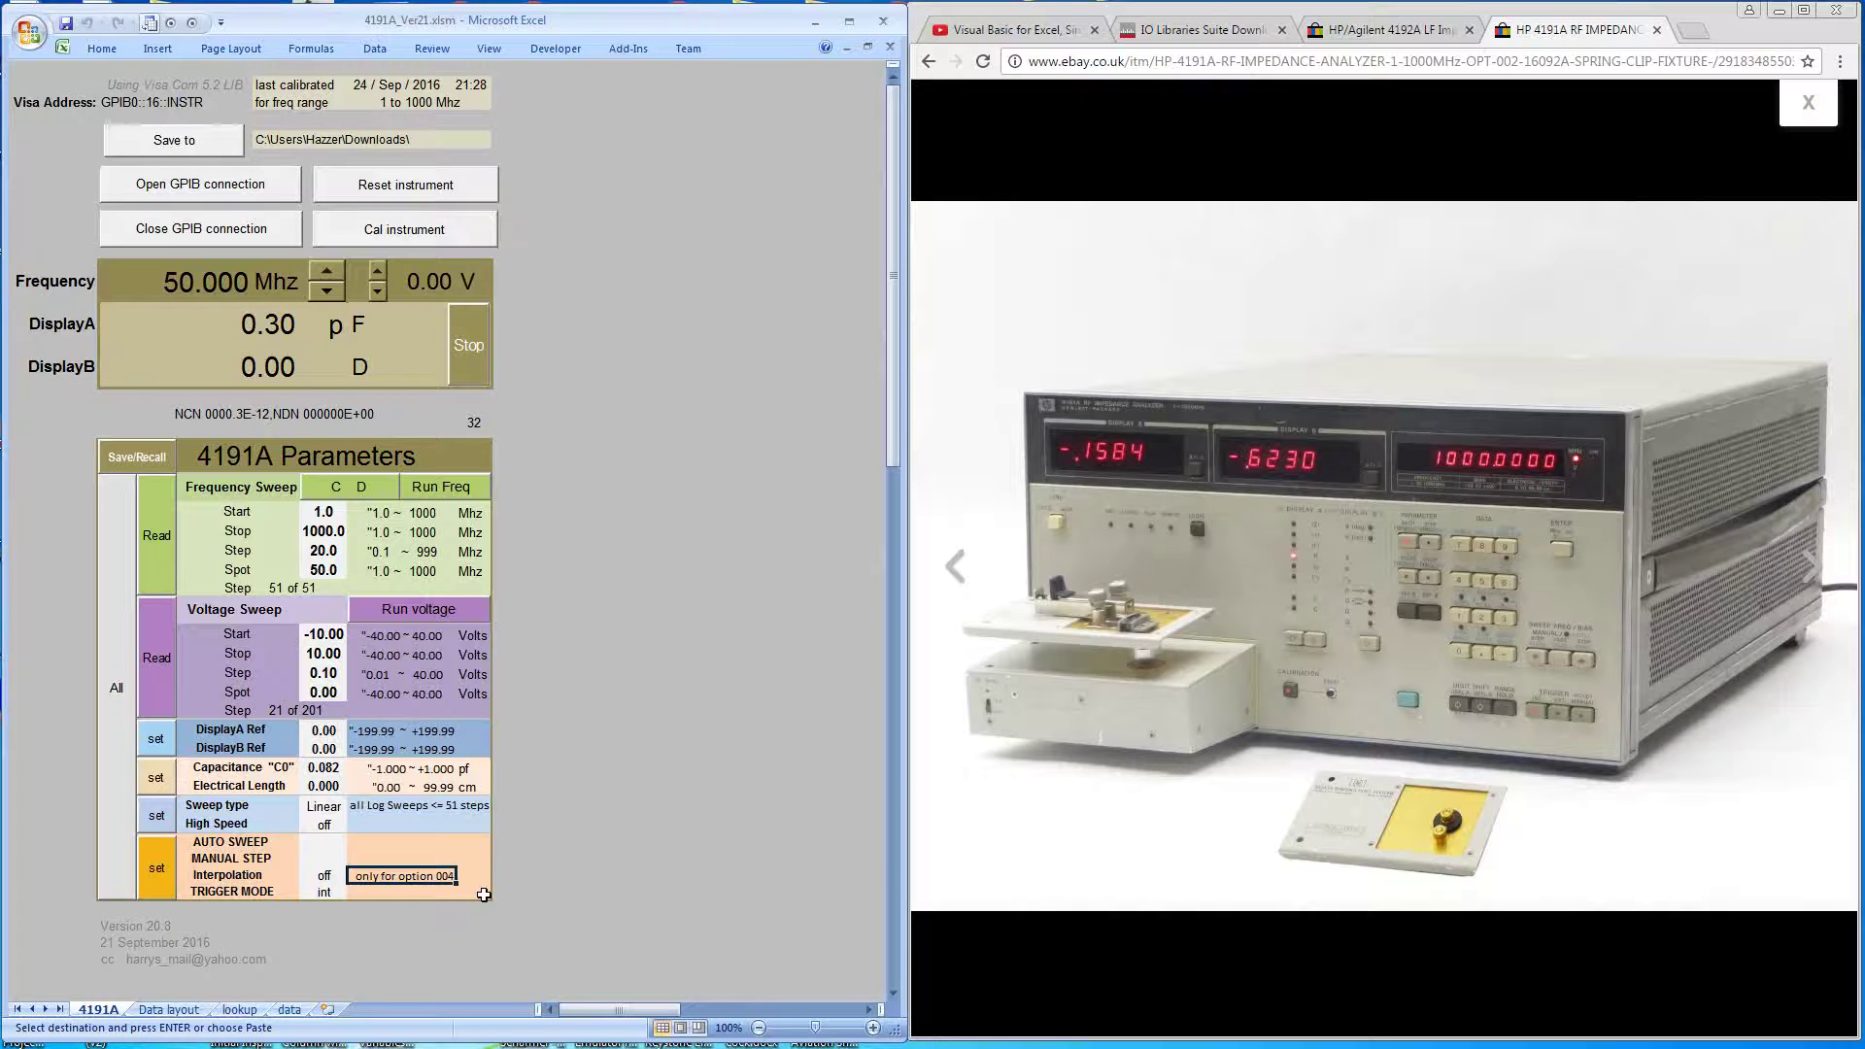
Review the int, ext, hold and manual trigger modes, leaving the trigger mode on int
{"action": "left_click", "coordinate": [324, 892]}
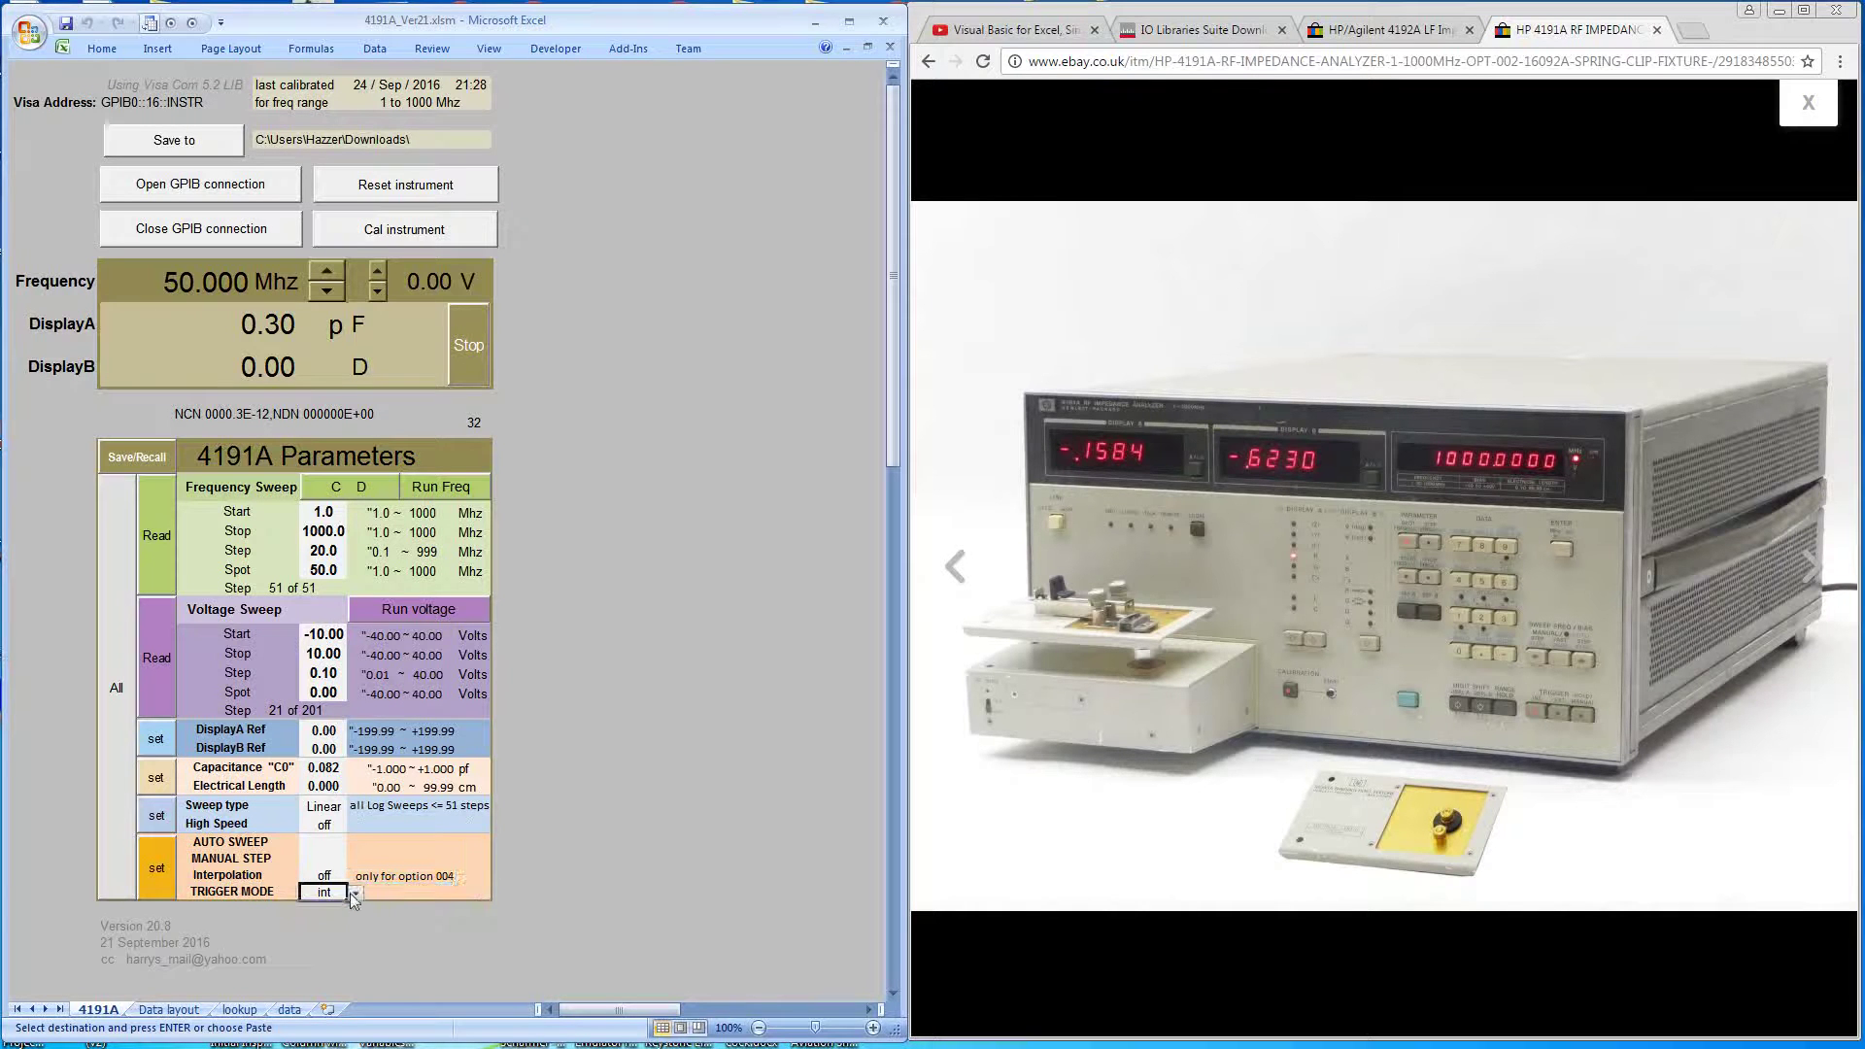
{"action": "left_click", "coordinate": [356, 893]}
{"action": "left_click", "coordinate": [355, 894]}
Check the save/recall dialog's Recall page, read all parameters back, and switch the measurement to R–Xs
{"action": "left_click", "coordinate": [152, 462]}
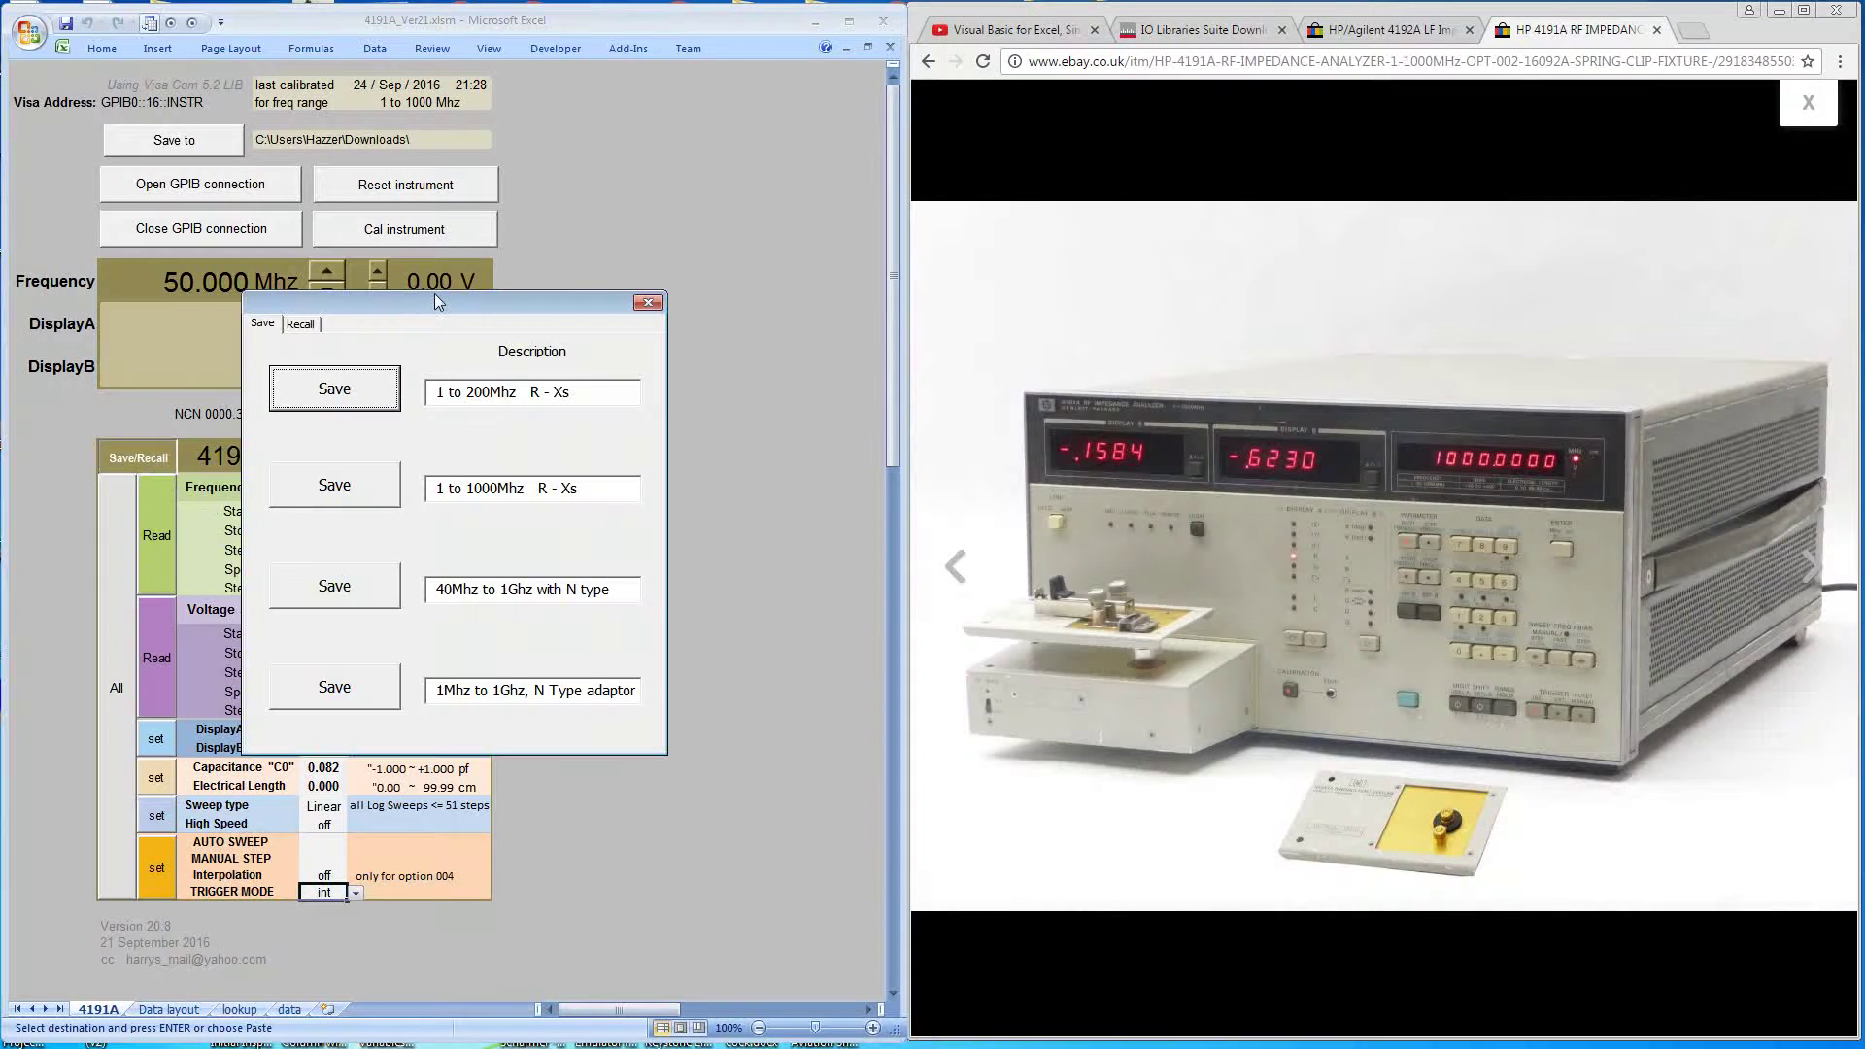
{"action": "left_click_drag", "start_coordinate": [612, 382], "coordinate": [707, 379]}
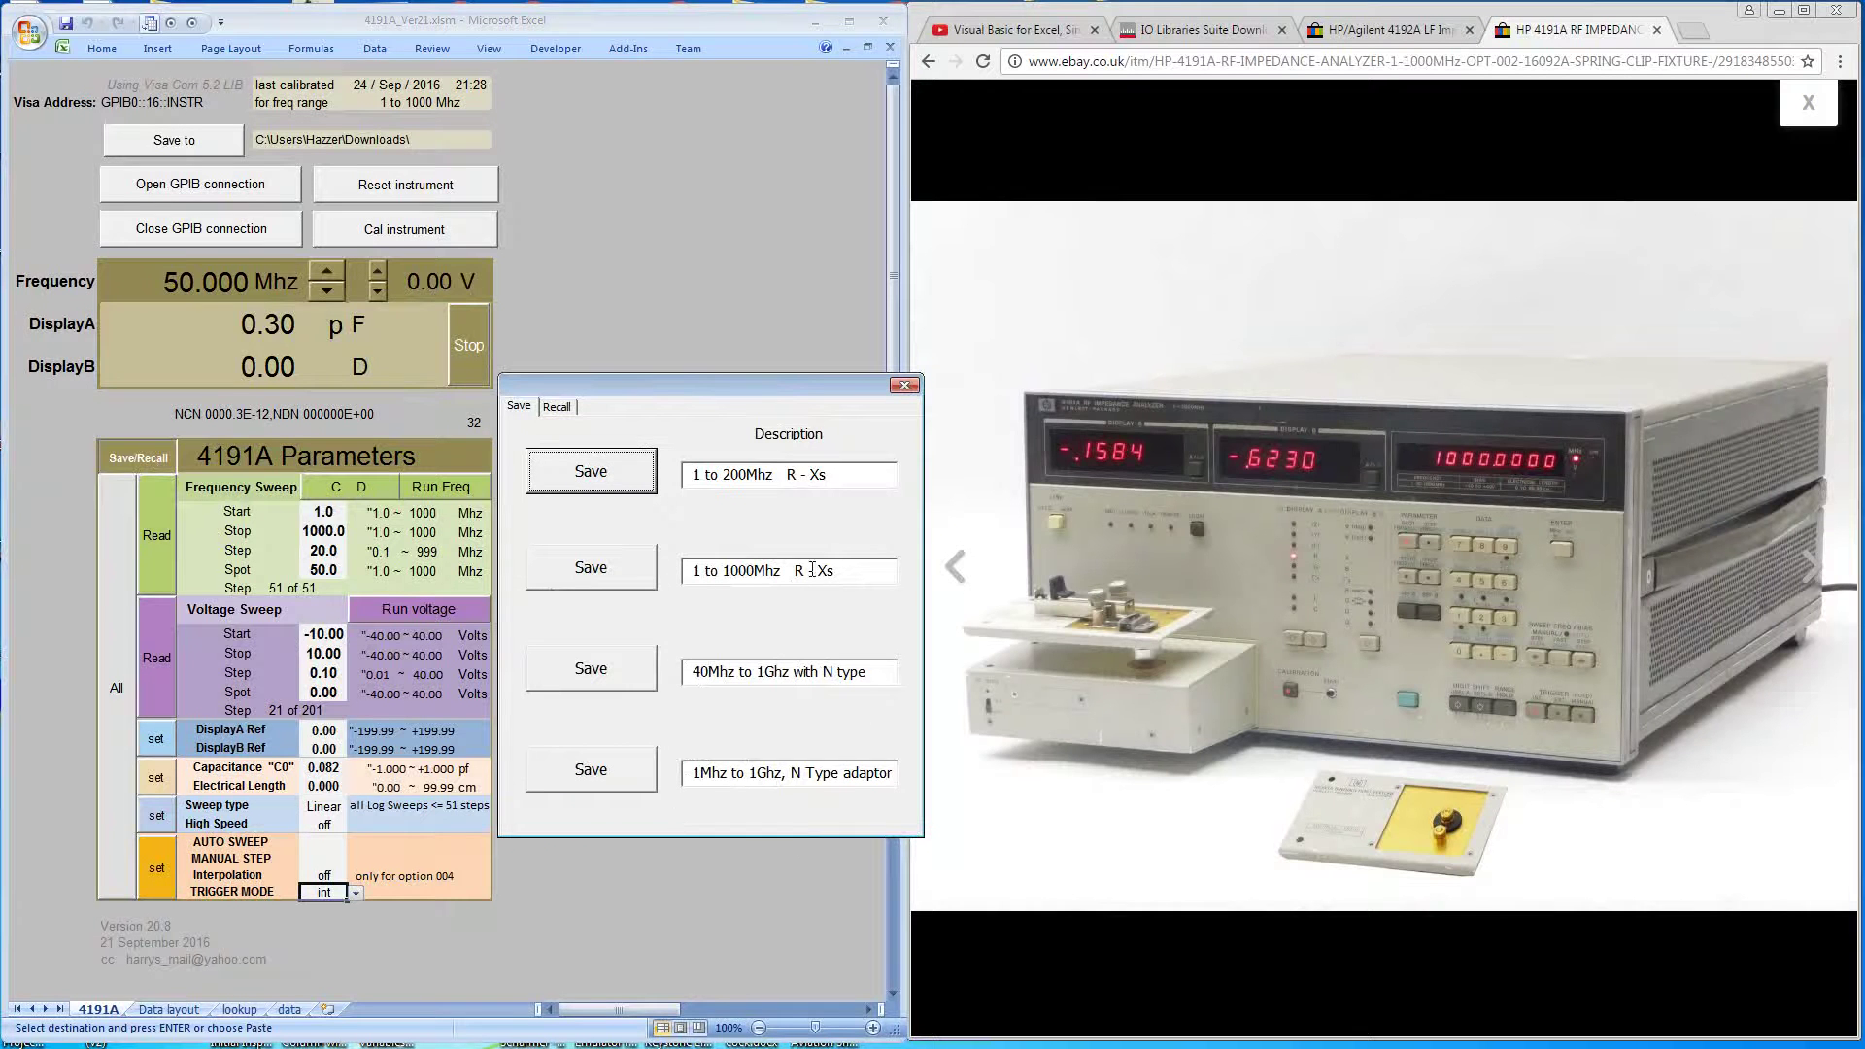
{"action": "left_click", "coordinate": [564, 409]}
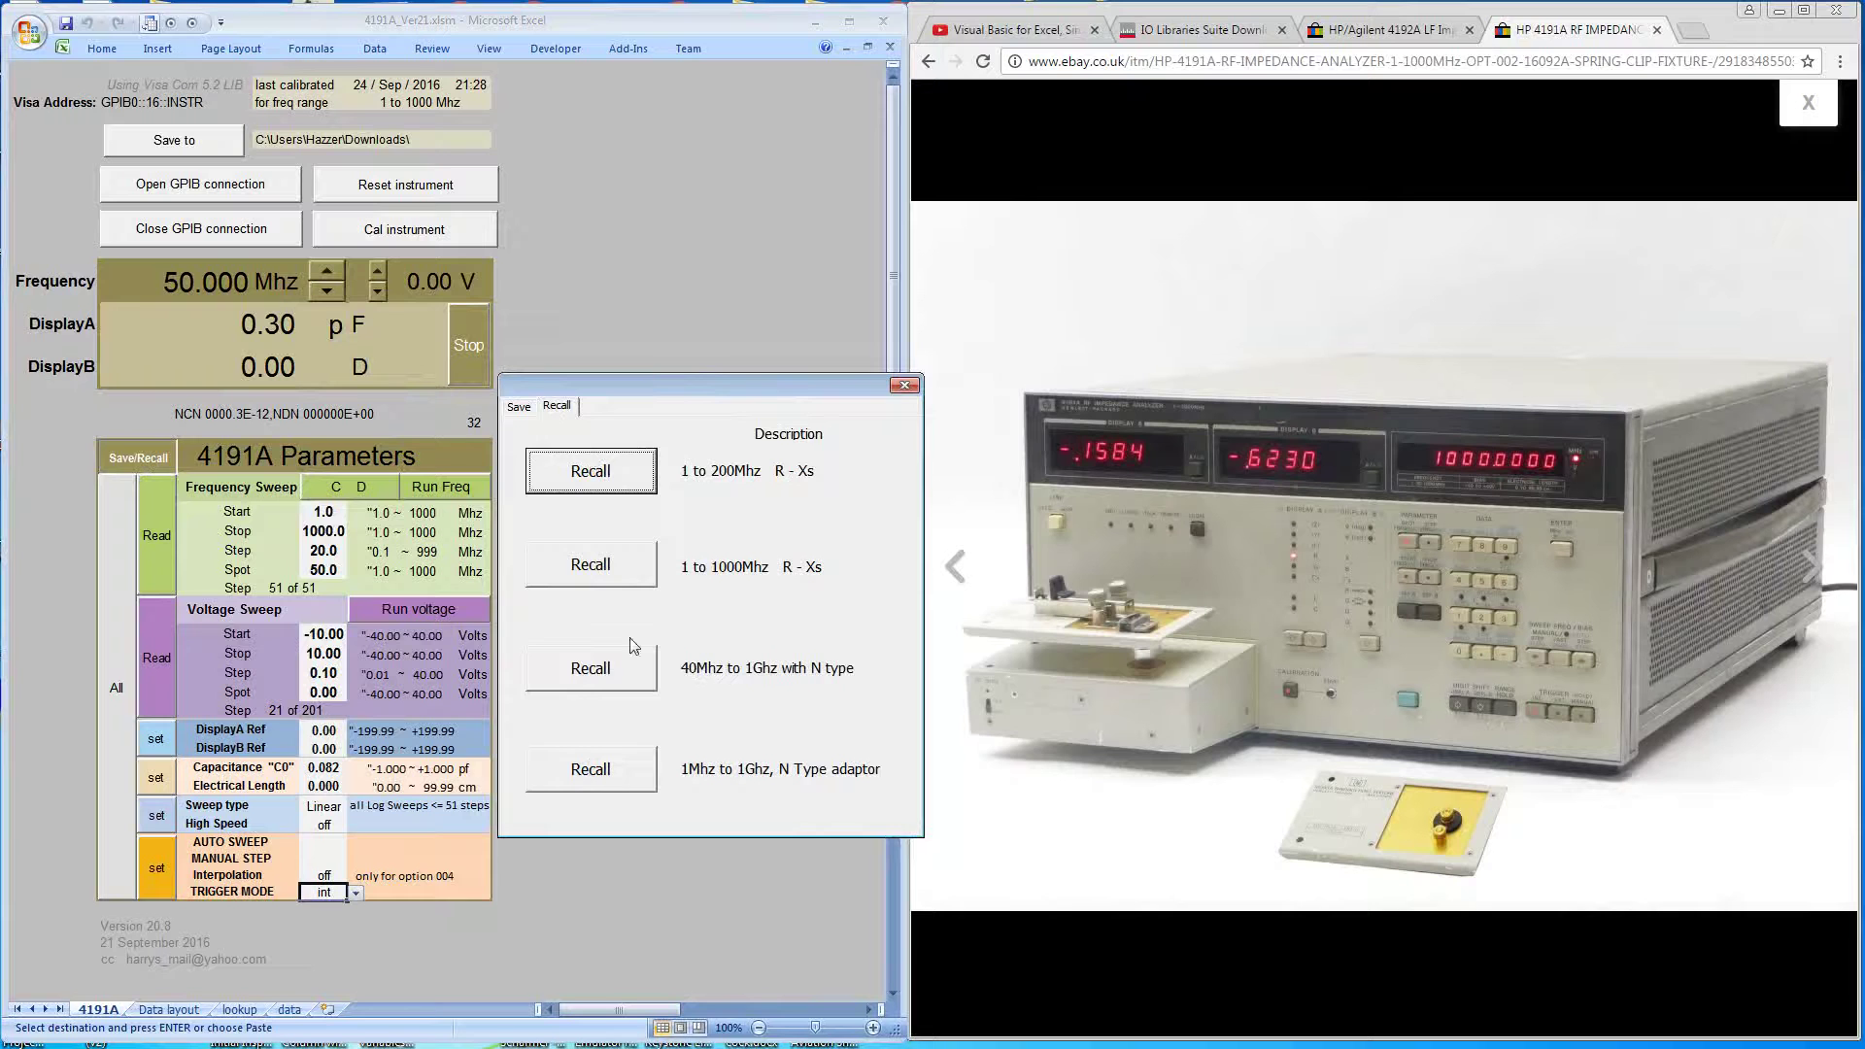
{"action": "left_click", "coordinate": [904, 386]}
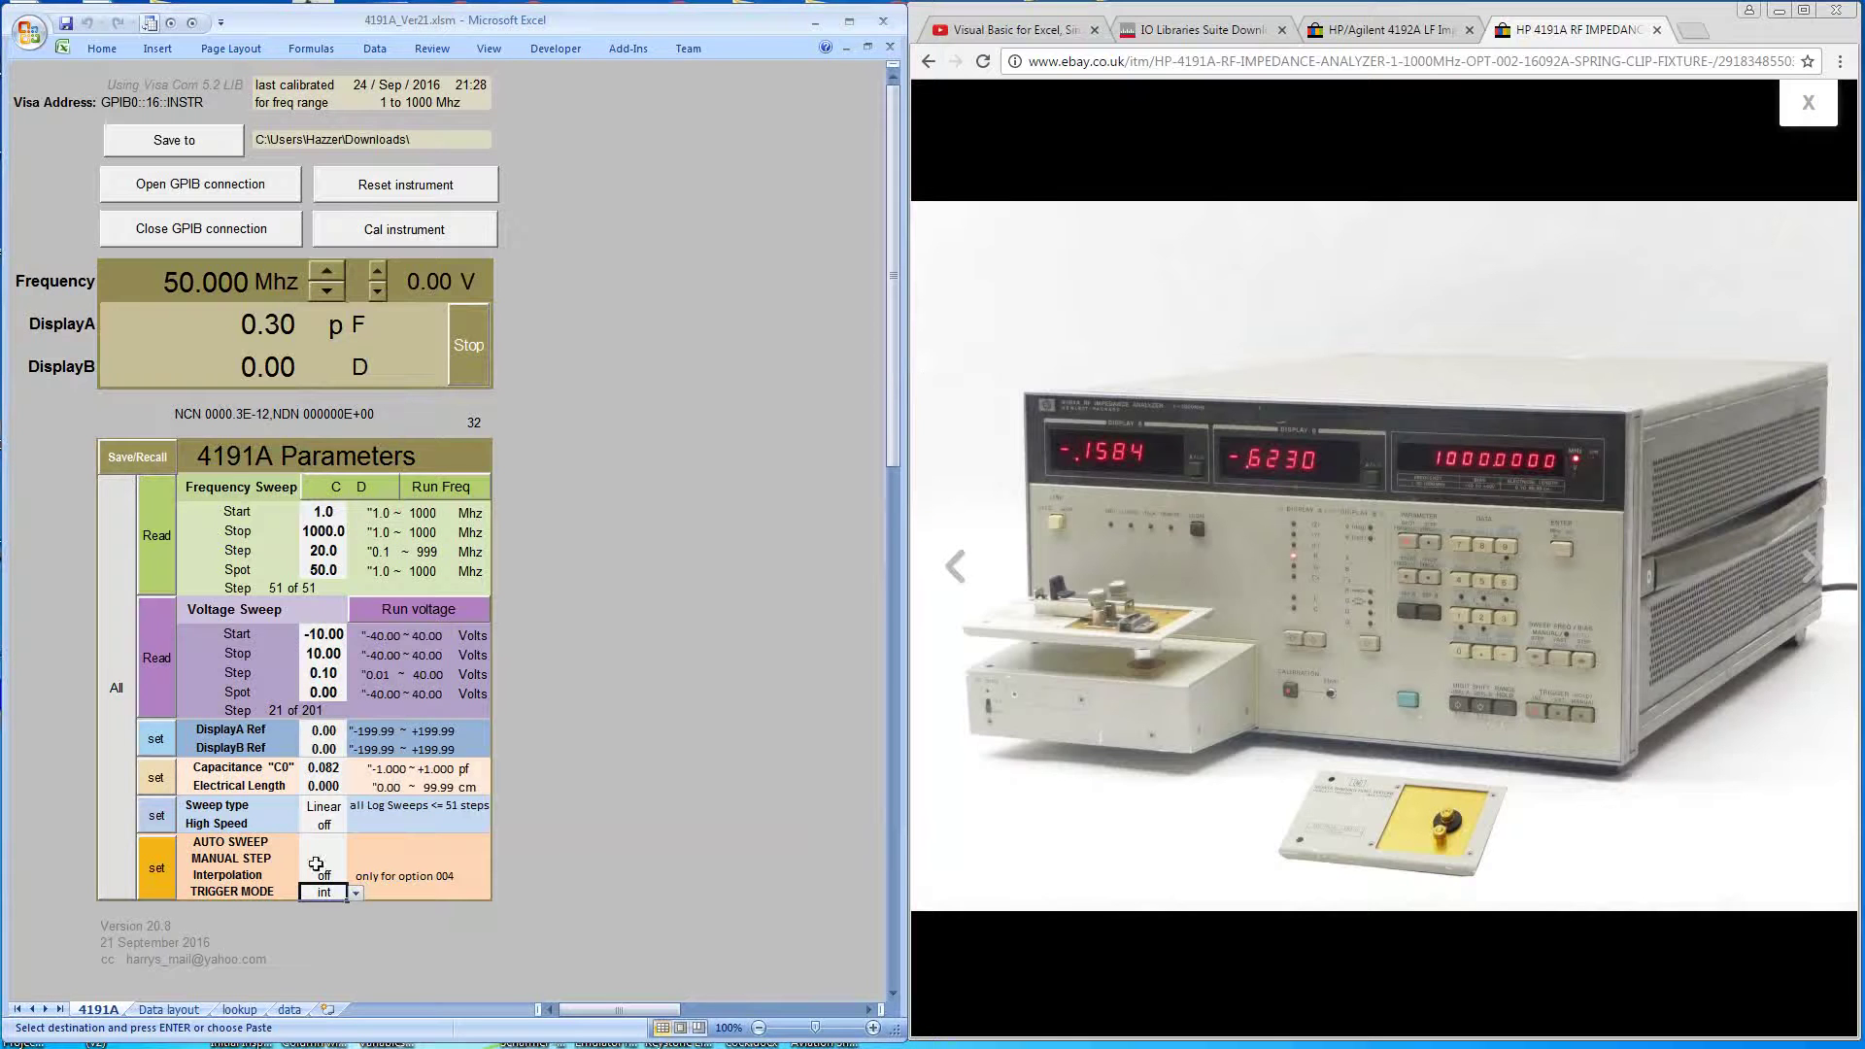
{"action": "left_click", "coordinate": [114, 674]}
{"action": "left_click", "coordinate": [390, 486]}
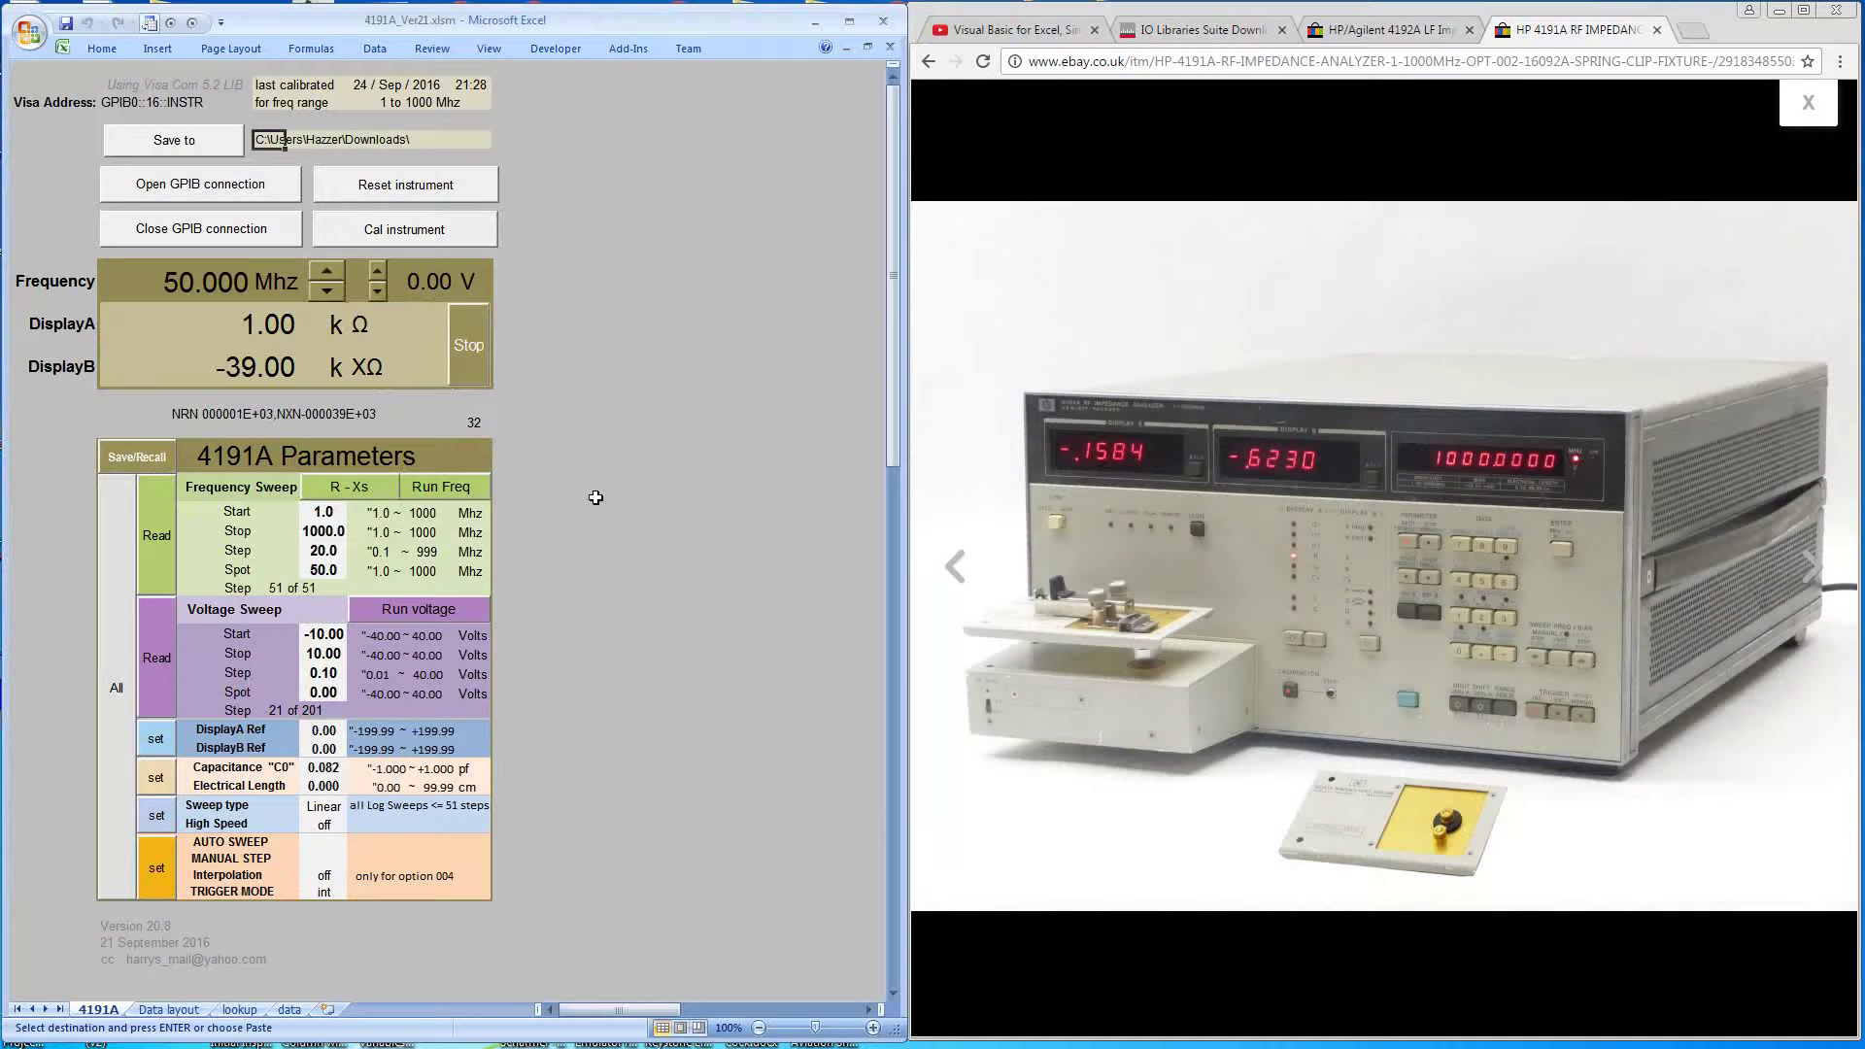
Launch the 1 to 1000 MHz calibration routine and dismiss its warning without ticking 'yes'
{"action": "left_click", "coordinate": [434, 235]}
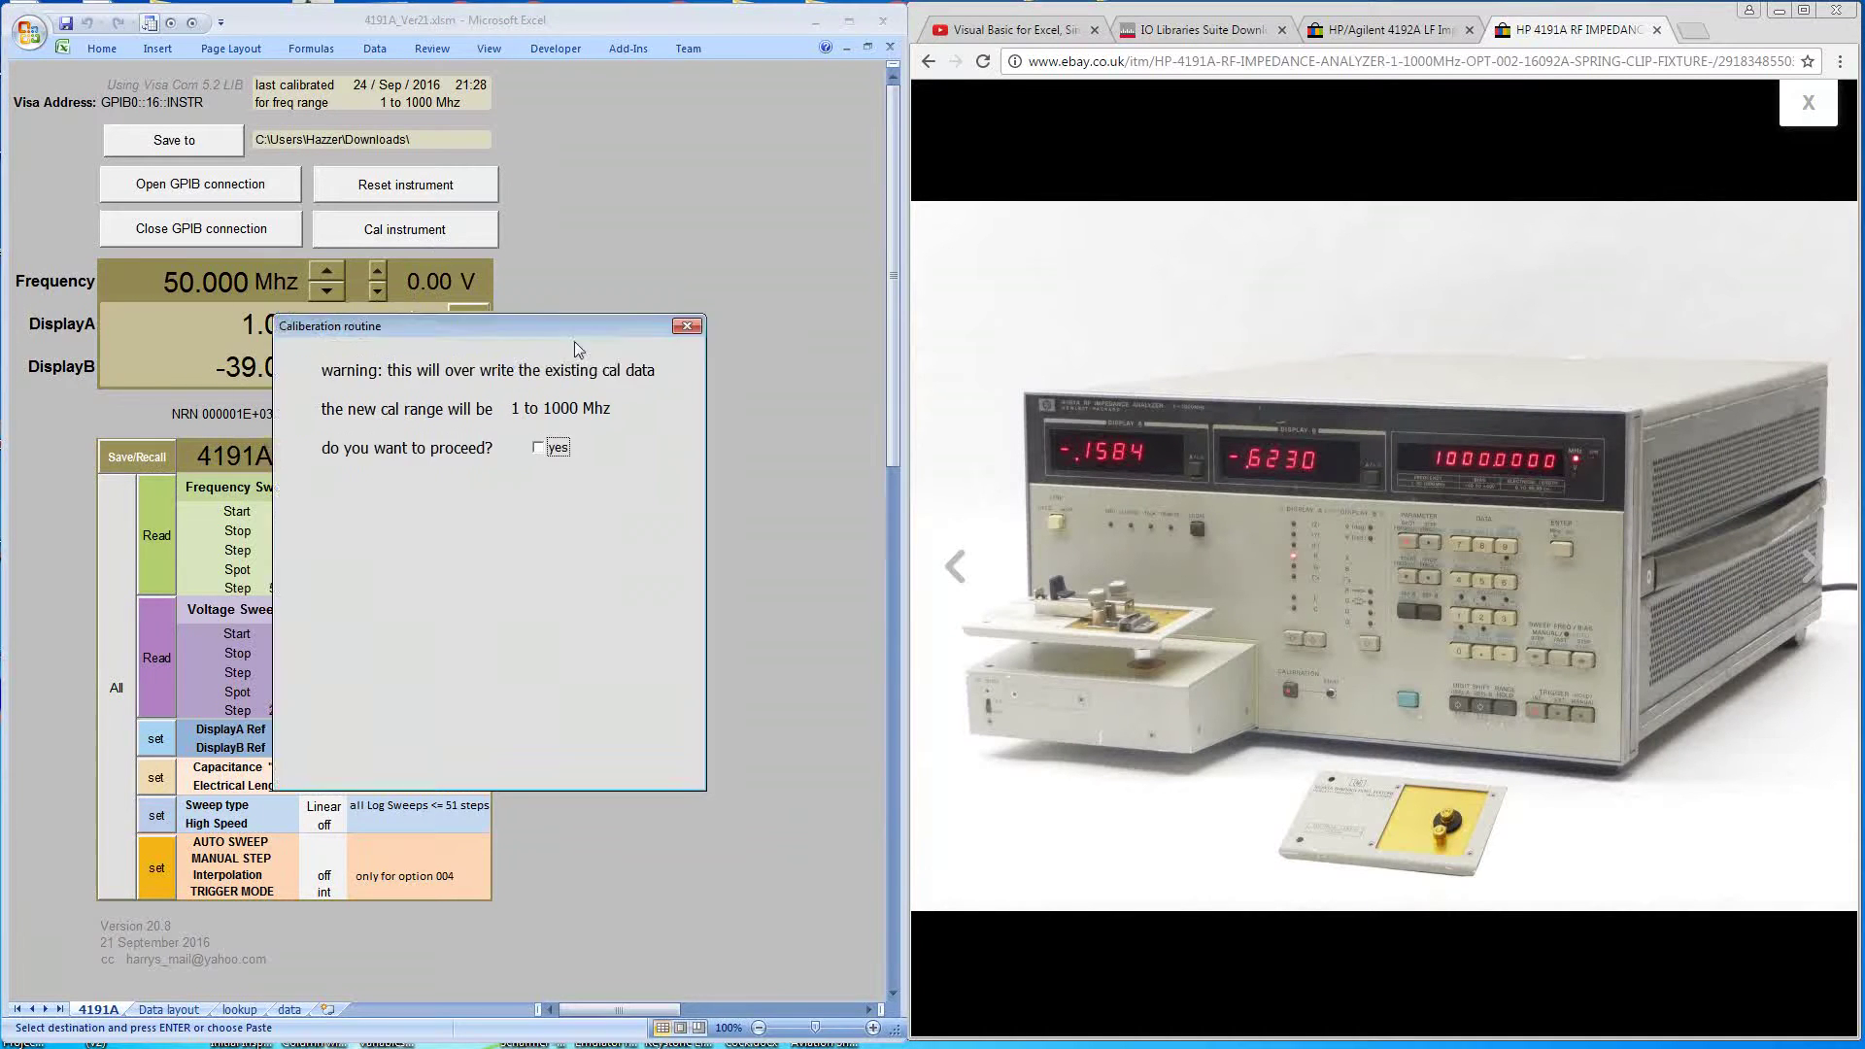
{"action": "left_click_drag", "start_coordinate": [544, 333], "coordinate": [772, 374]}
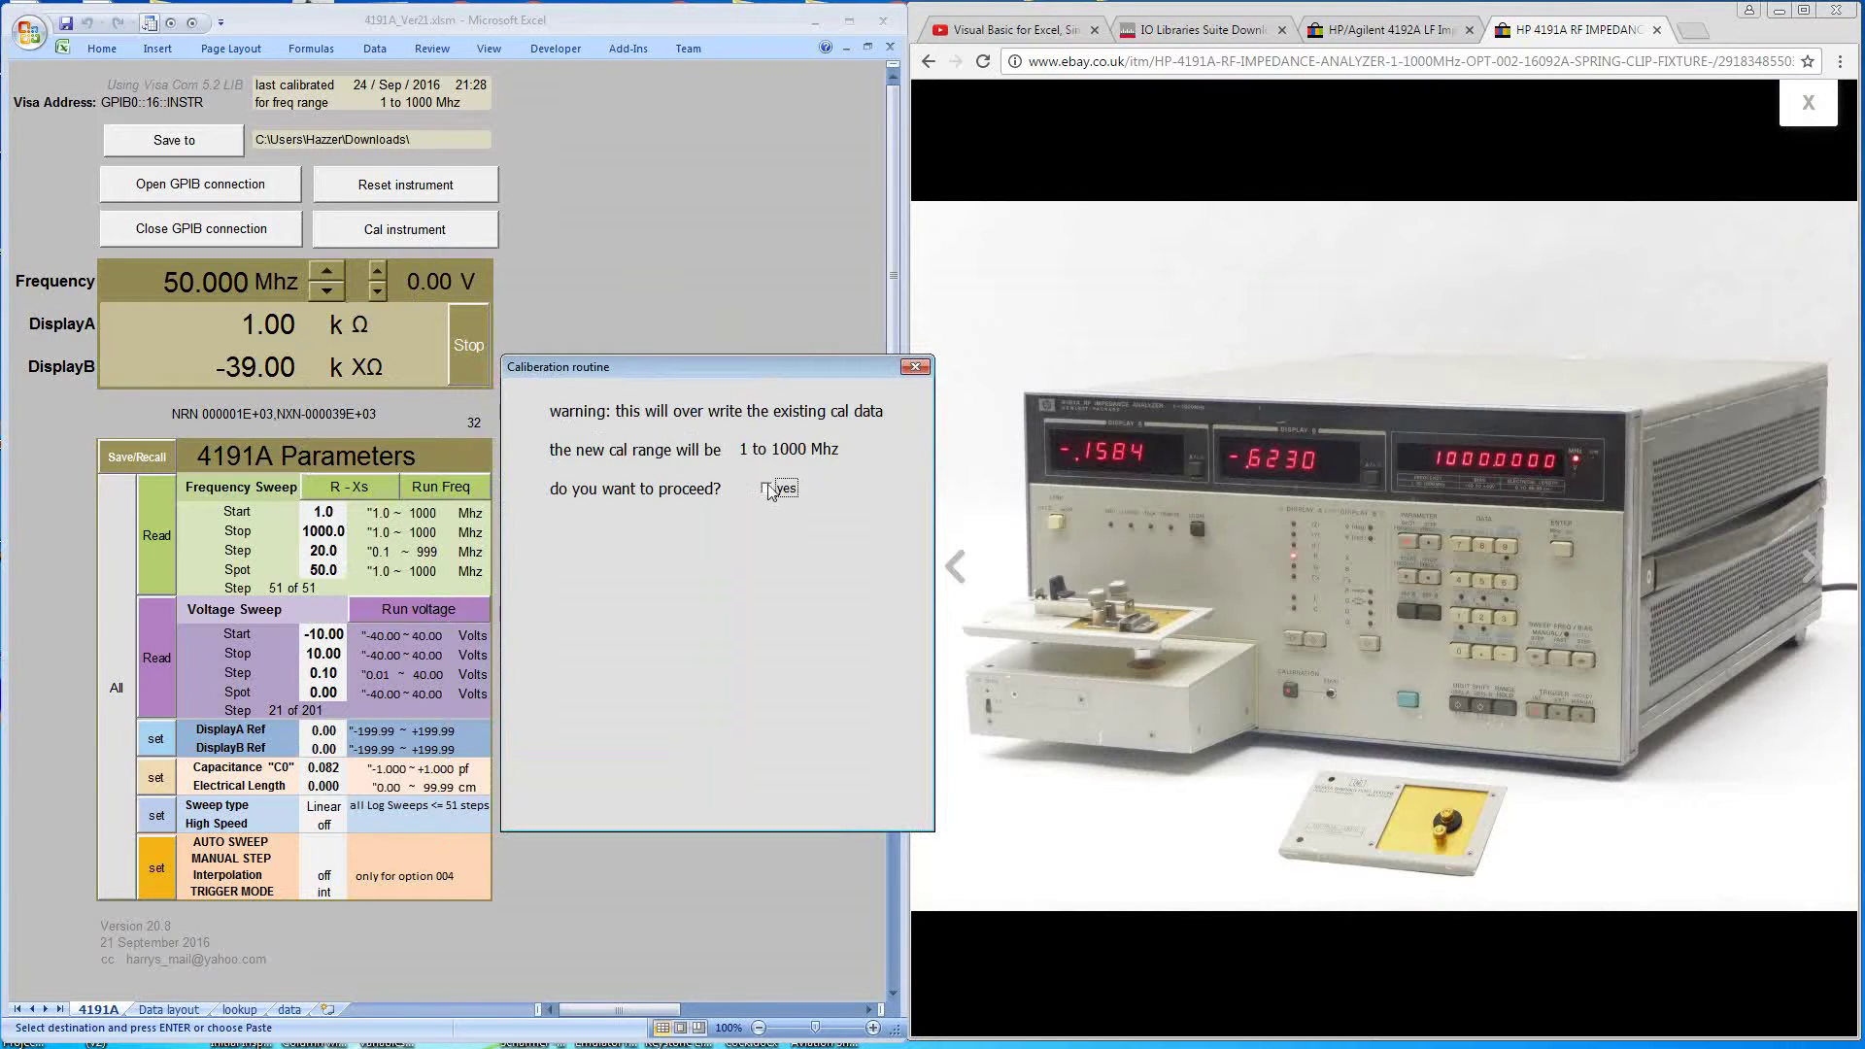
{"action": "left_click", "coordinate": [913, 367]}
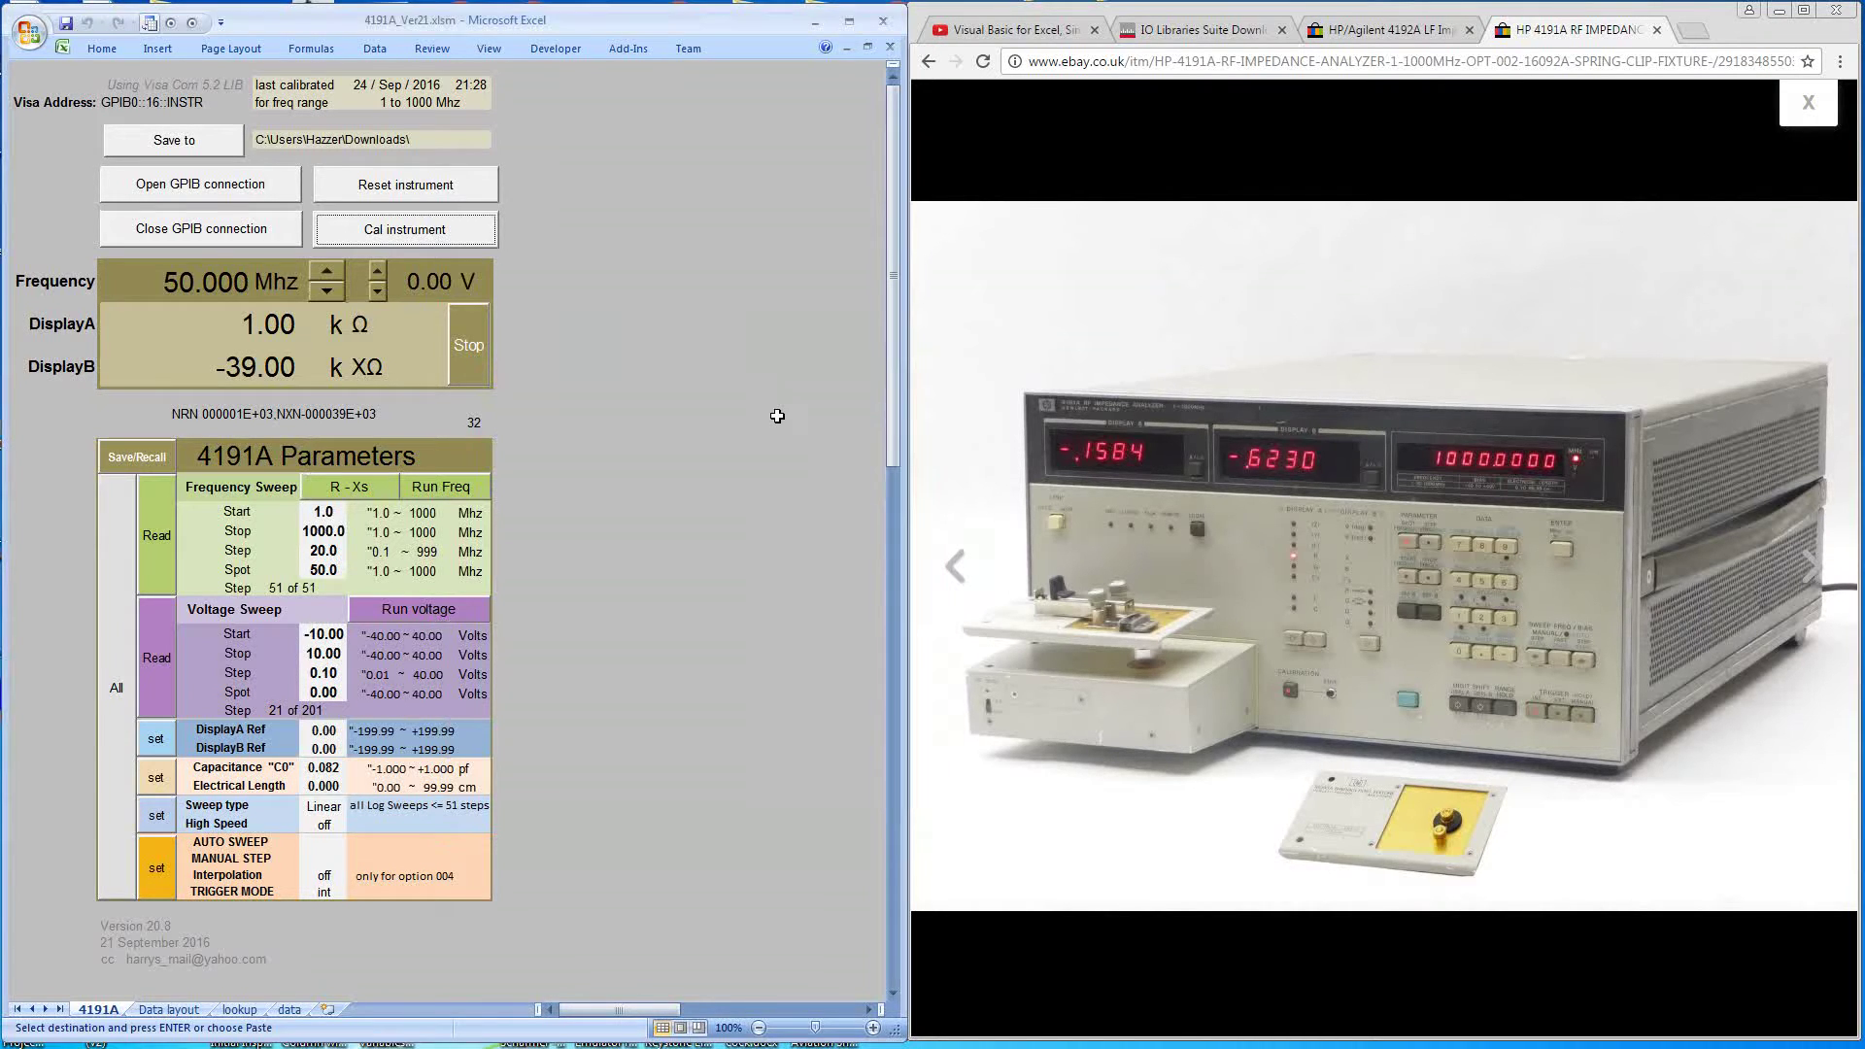